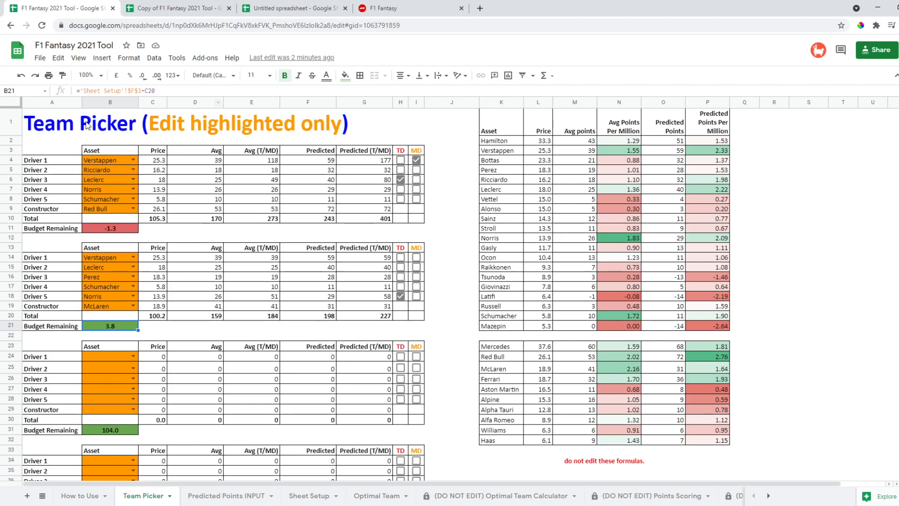
Step: Look over the filled and blank team tables on the Team Picker sheet down to row 51
click(264, 127)
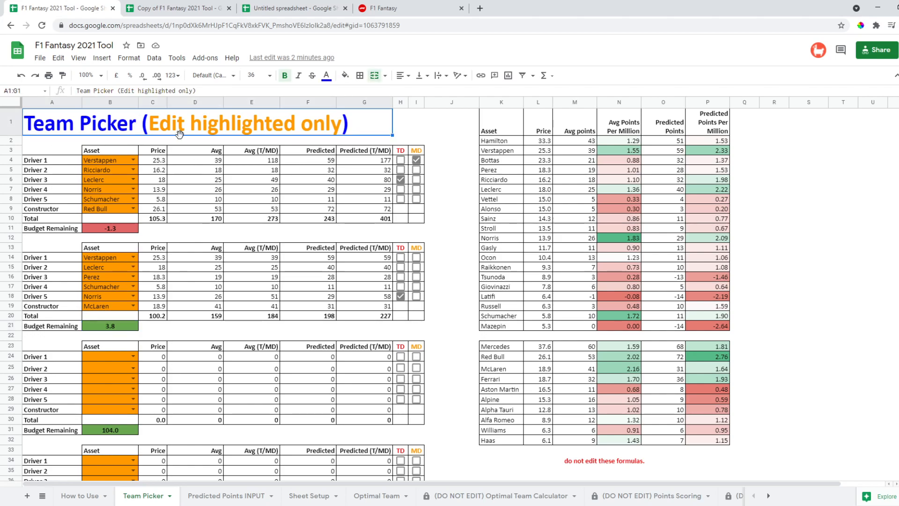
click(458, 259)
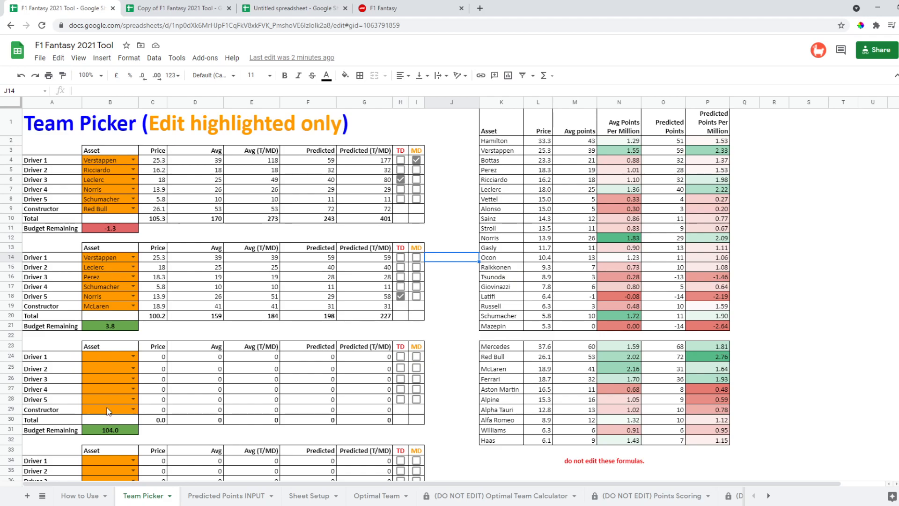
scroll(112, 365, down, 5)
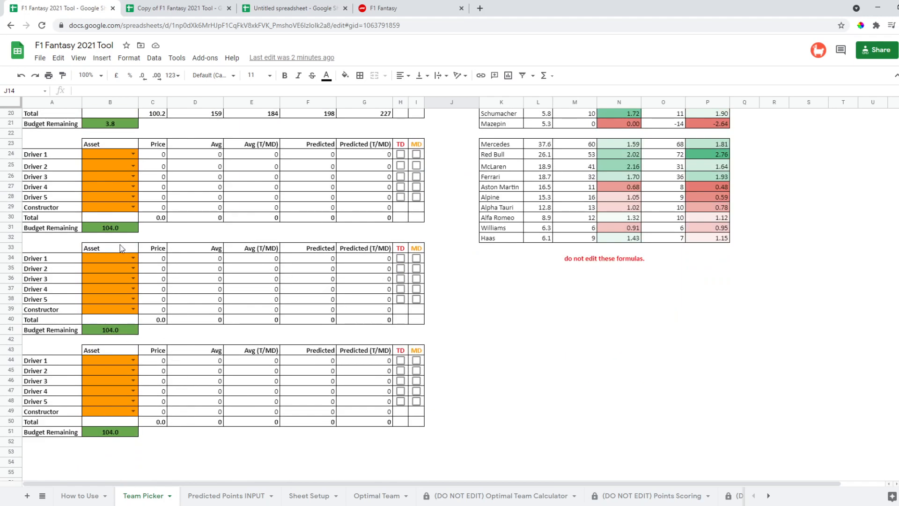
scroll(290, 299, up, 2)
scroll(270, 252, down, 3)
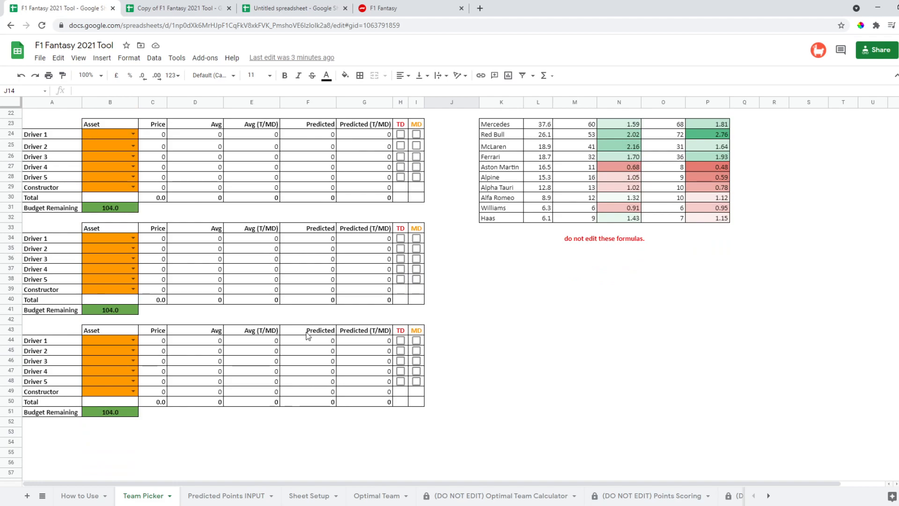
scroll(307, 335, up, 6)
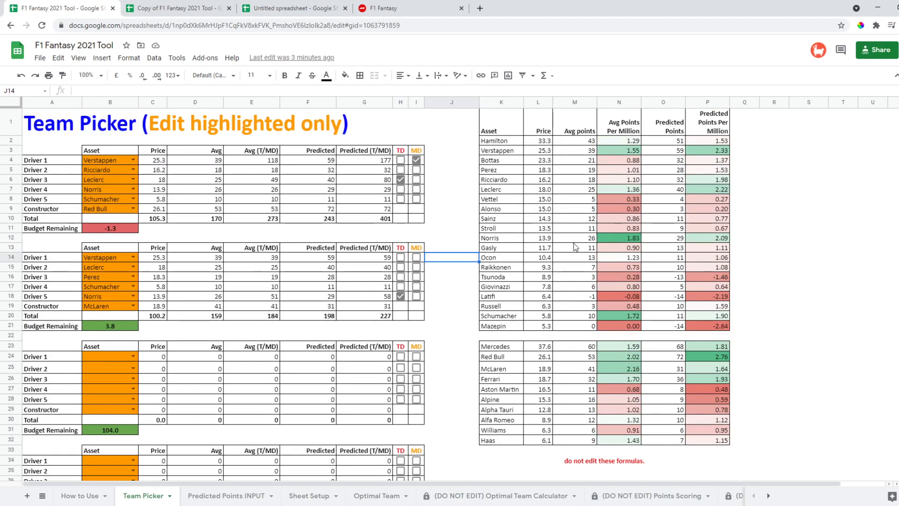
scroll(350, 338, down, 6)
drag(37, 413, 417, 332)
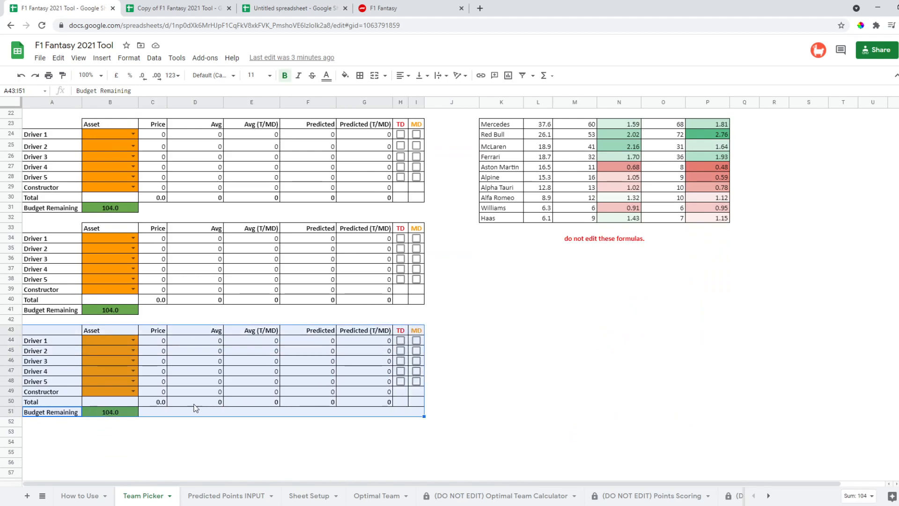
key(ctrl+c)
click(65, 434)
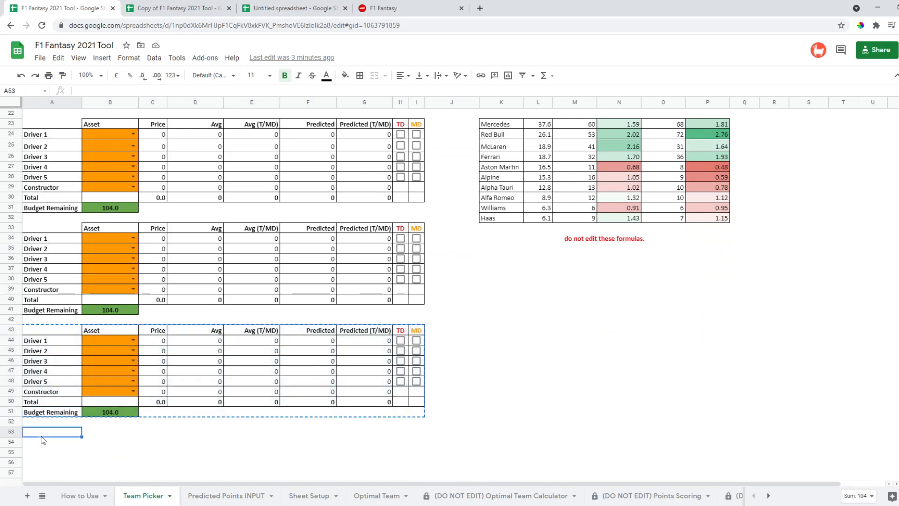
key(ctrl+v)
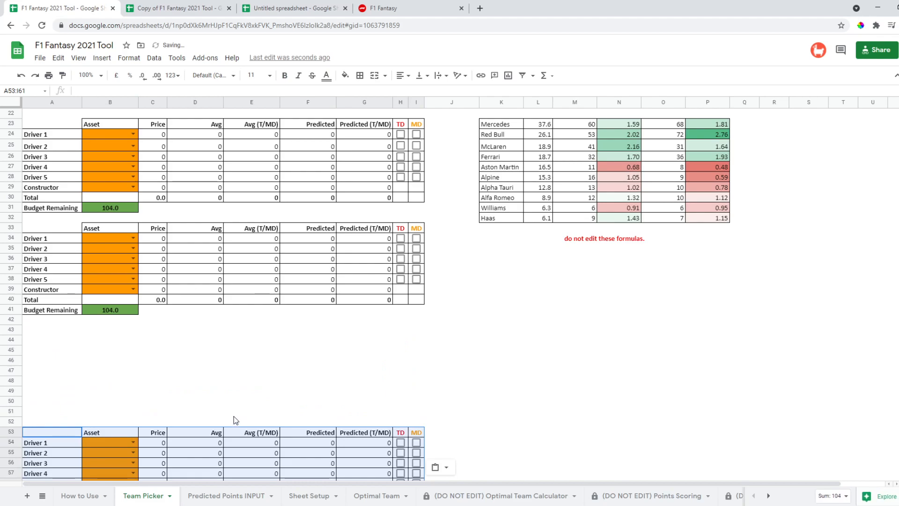
key(ctrl+z)
Step: Duplicate the last blank team table, A43:I51, beneath itself starting at cell A53
drag(52, 412, 51, 402)
drag(133, 398, 420, 334)
key(ctrl+c)
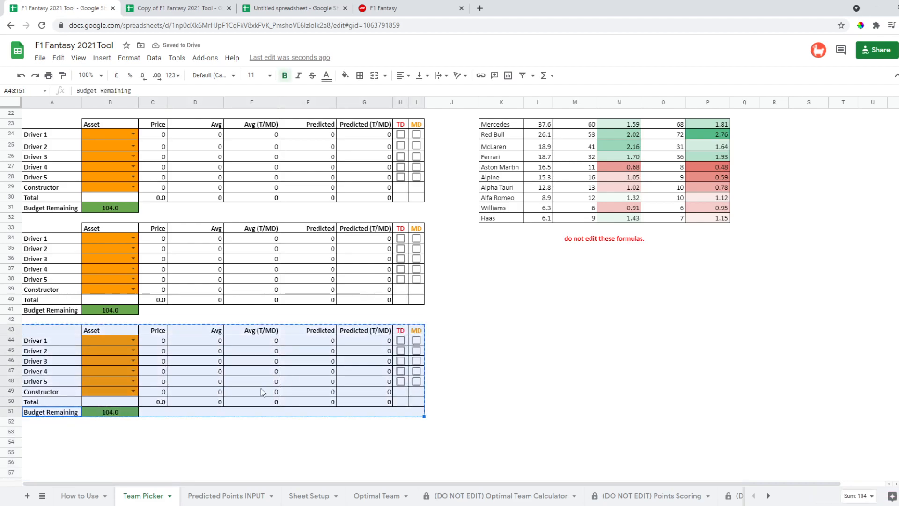
click(54, 433)
key(ctrl+v)
scroll(304, 407, down, 3)
click(533, 380)
scroll(445, 396, up, 1)
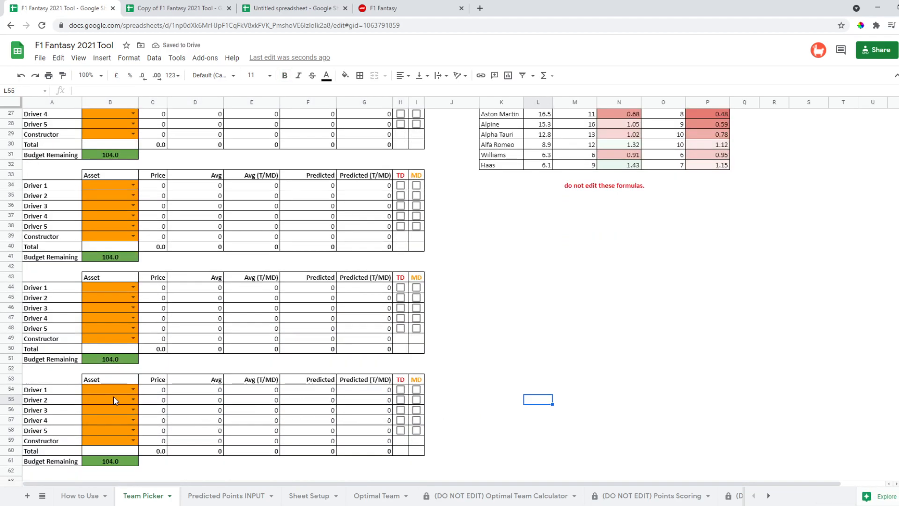
click(133, 400)
click(495, 408)
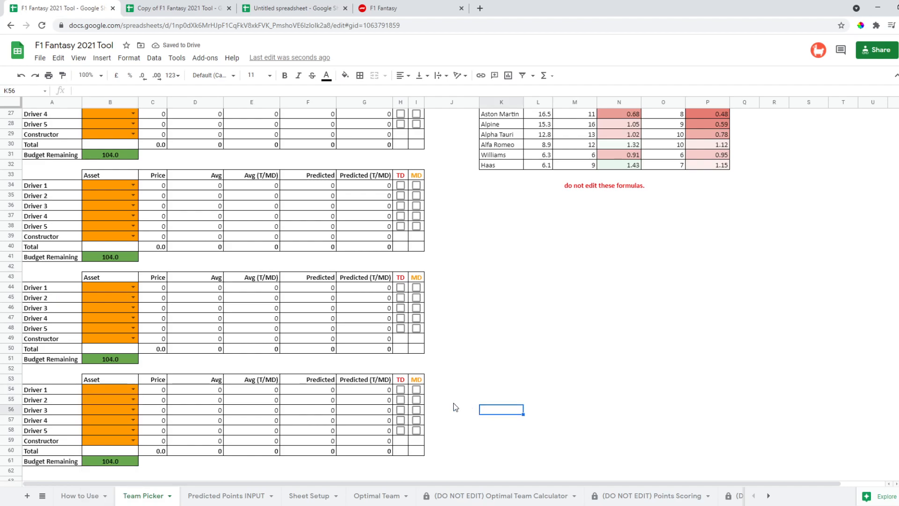
Step: Undo the pasting of the extra team table at A53
scroll(375, 389, up, 1)
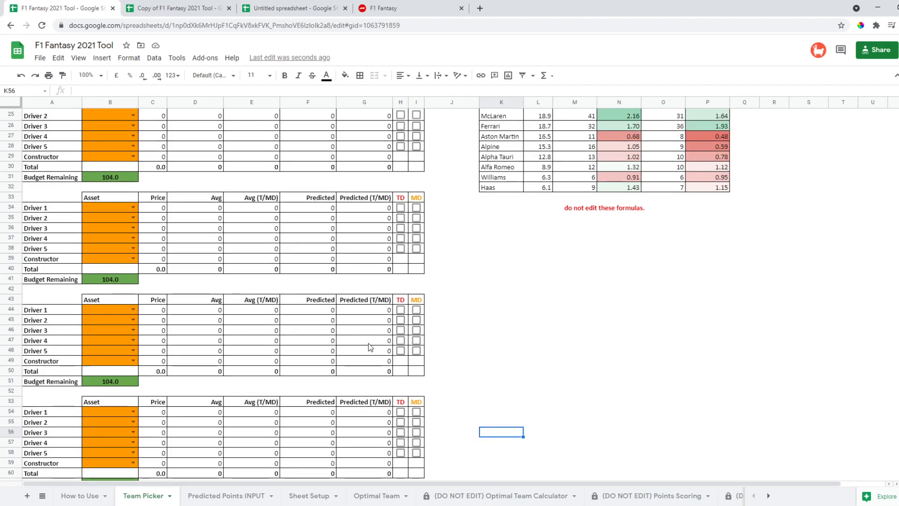
scroll(385, 354, up, 5)
scroll(370, 374, down, 6)
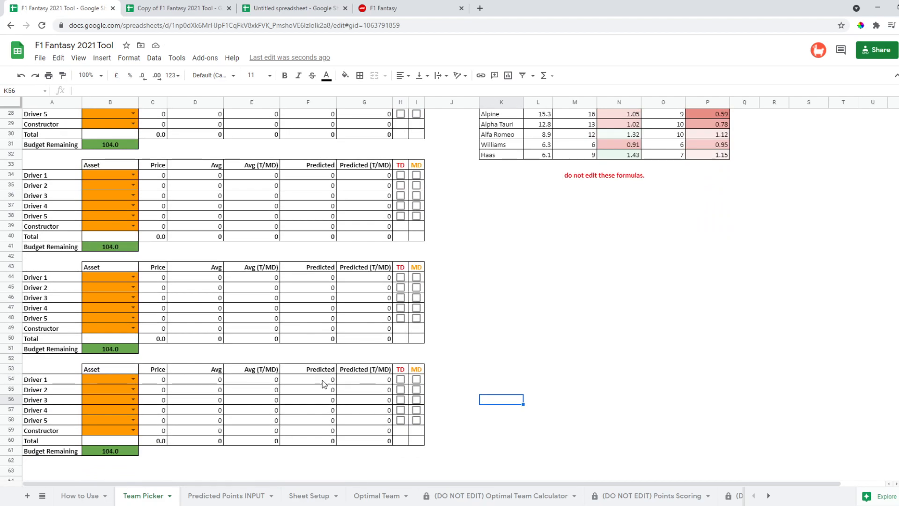
click(488, 277)
click(493, 307)
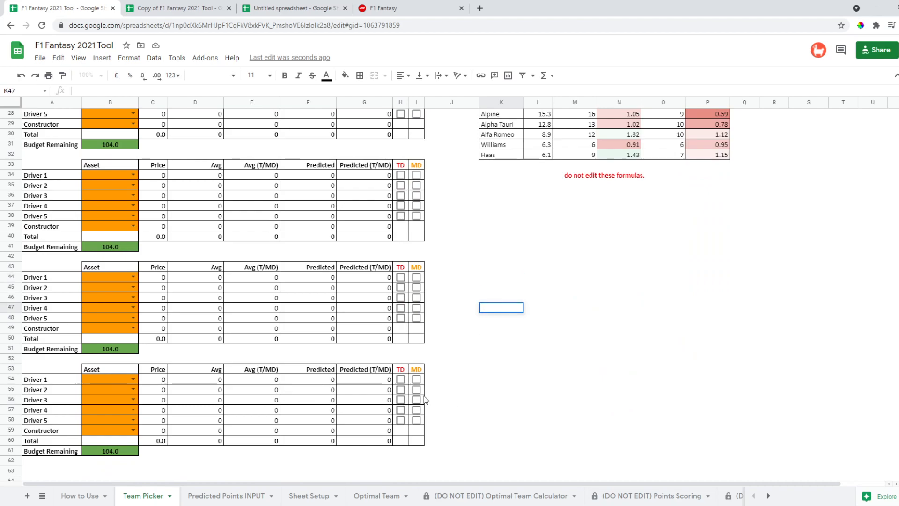
click(467, 376)
key(ctrl+z)
scroll(451, 375, up, 3)
scroll(325, 319, up, 3)
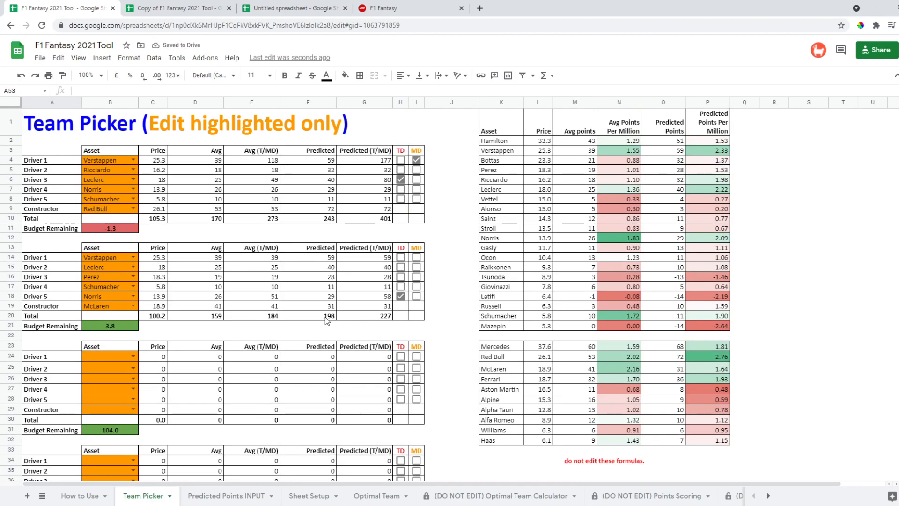
Step: Examine the first team's driver choices and the lookup formulas behind its Price, Avg and Avg (T/MD) columns
scroll(327, 320, down, 2)
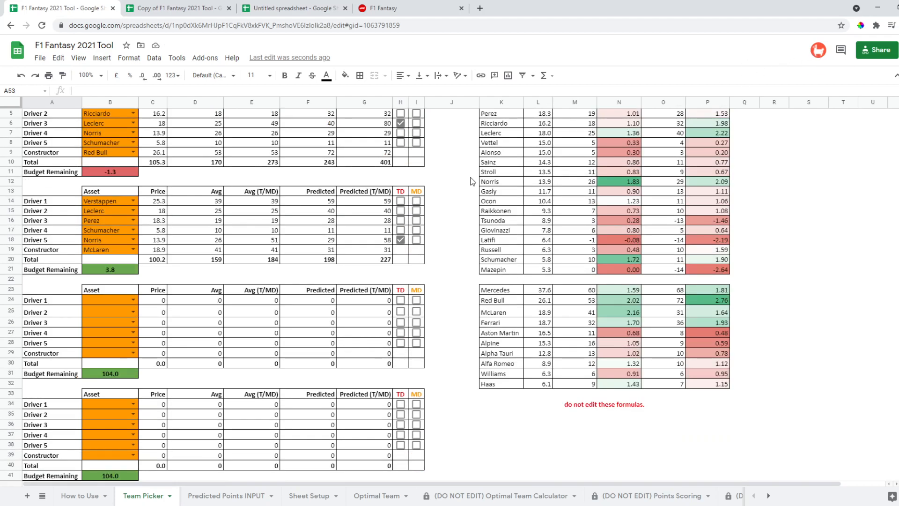
scroll(472, 181, up, 2)
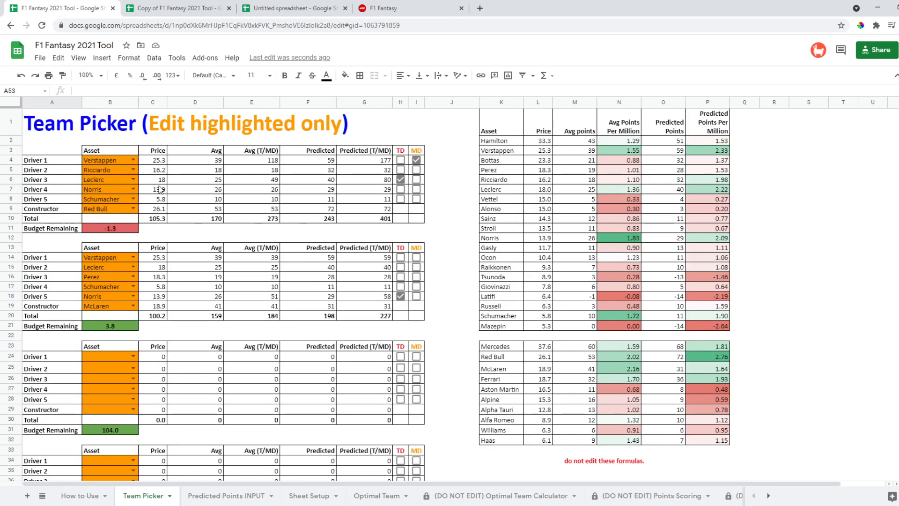
click(133, 161)
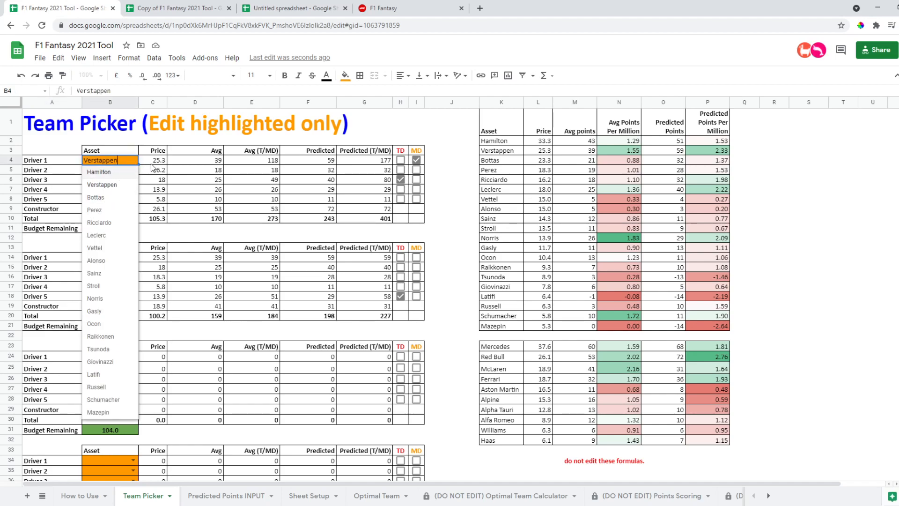
click(151, 163)
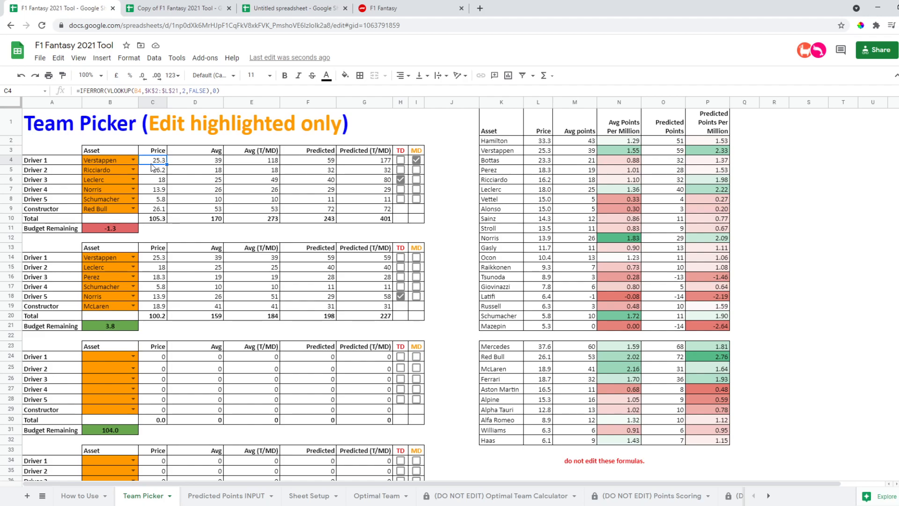
key(Right)
key(Down)
key(Down)
key(Down)
key(Down)
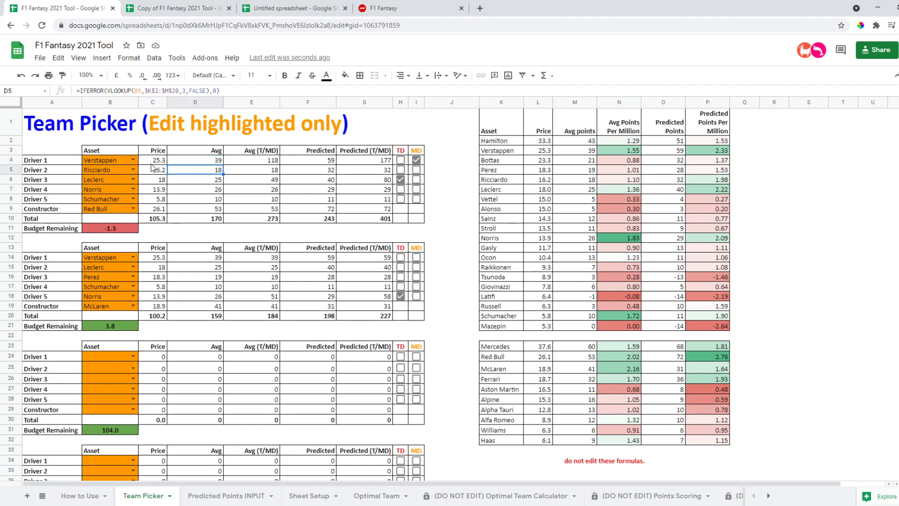
key(Right)
key(Left)
key(Down)
key(Right)
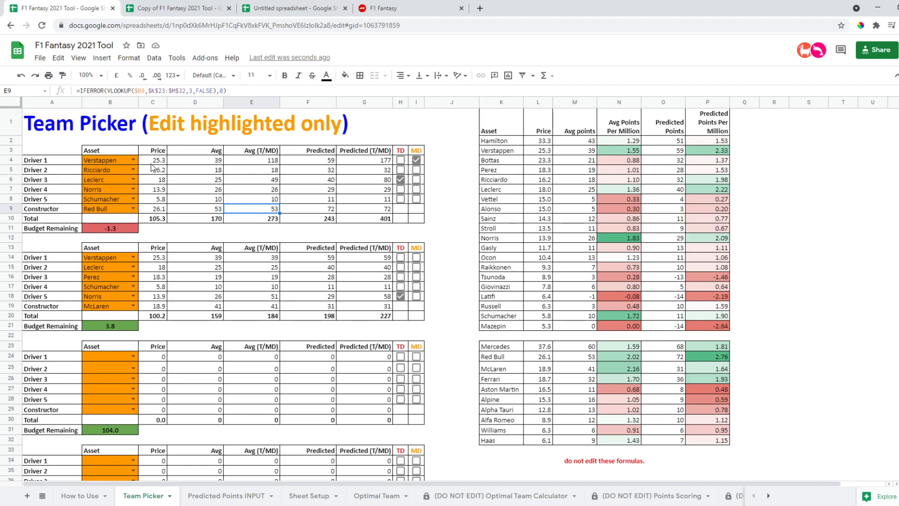
click(248, 151)
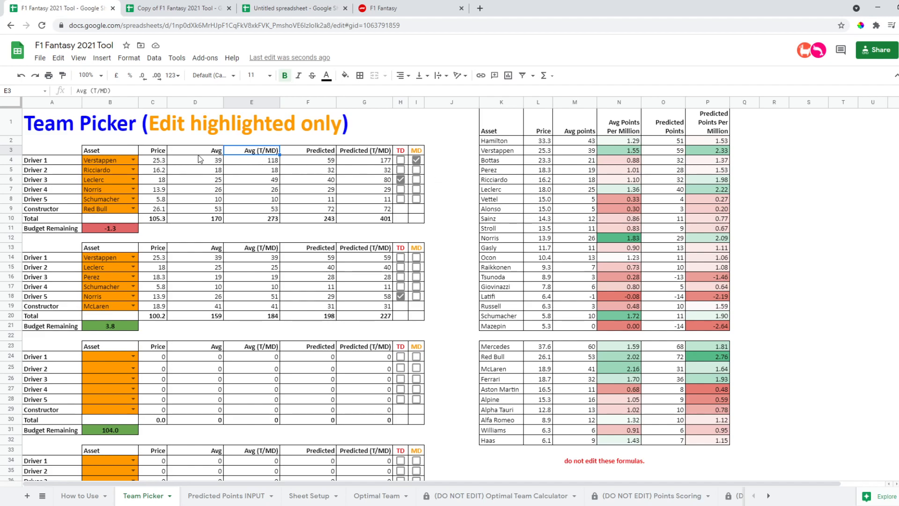
click(208, 162)
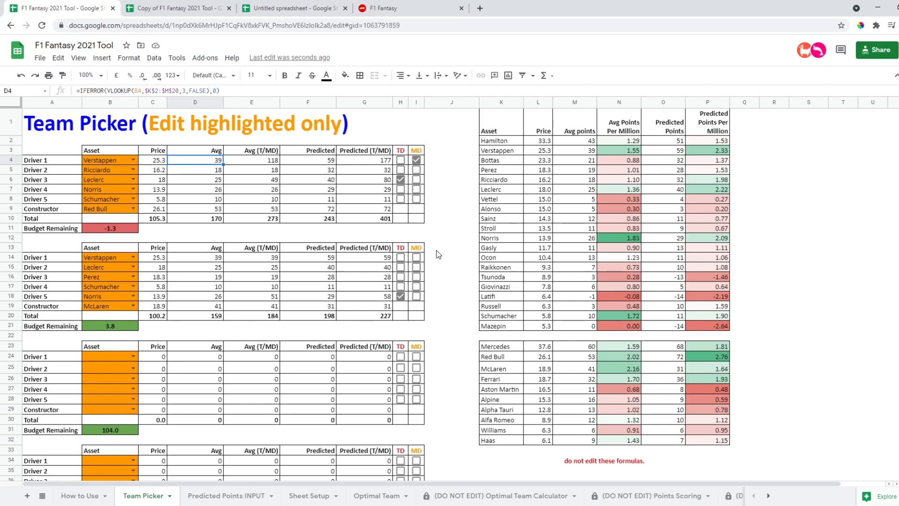
Step: Pick Hamilton as Driver 1, Perez as Driver 2 and Ricciardo as Driver 3 in the third team table
click(134, 355)
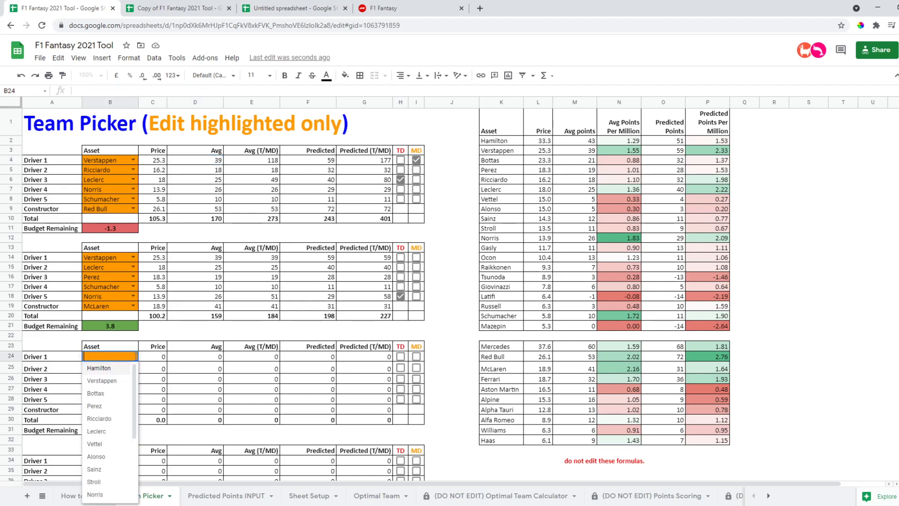
click(116, 370)
click(124, 369)
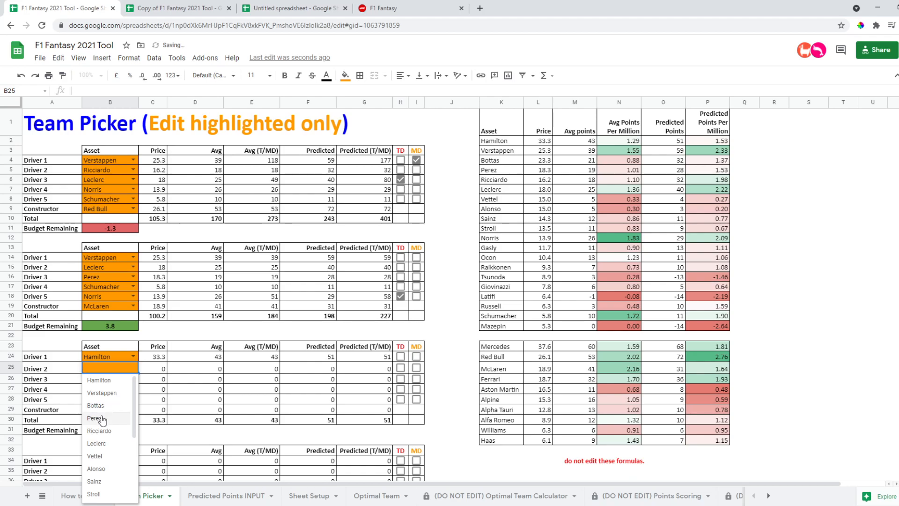
click(95, 418)
click(123, 379)
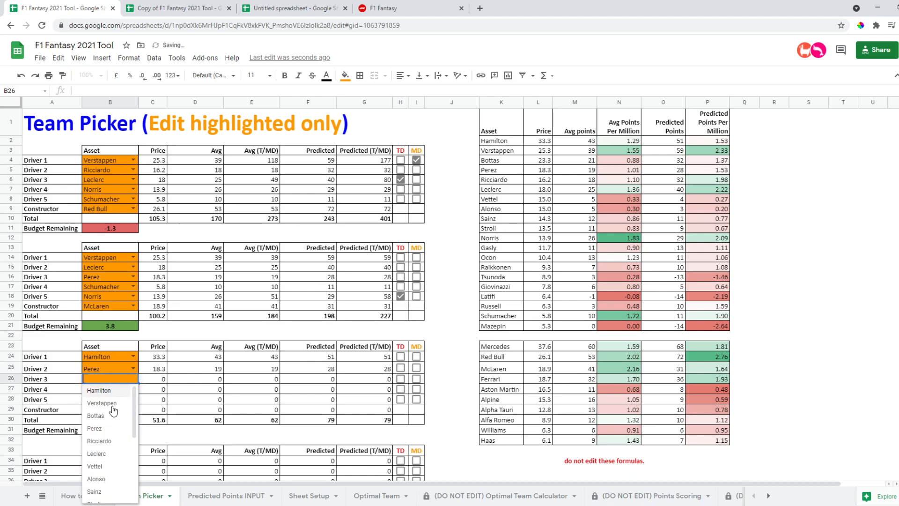
click(106, 444)
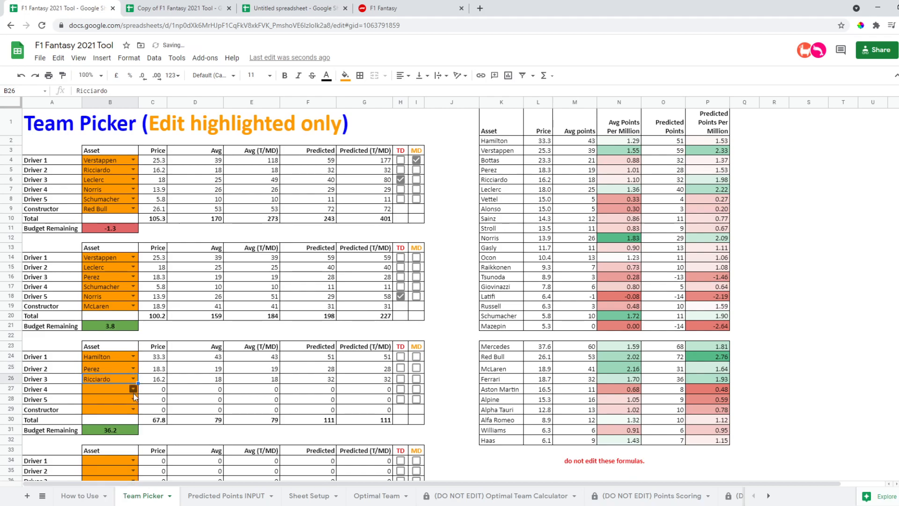
click(134, 393)
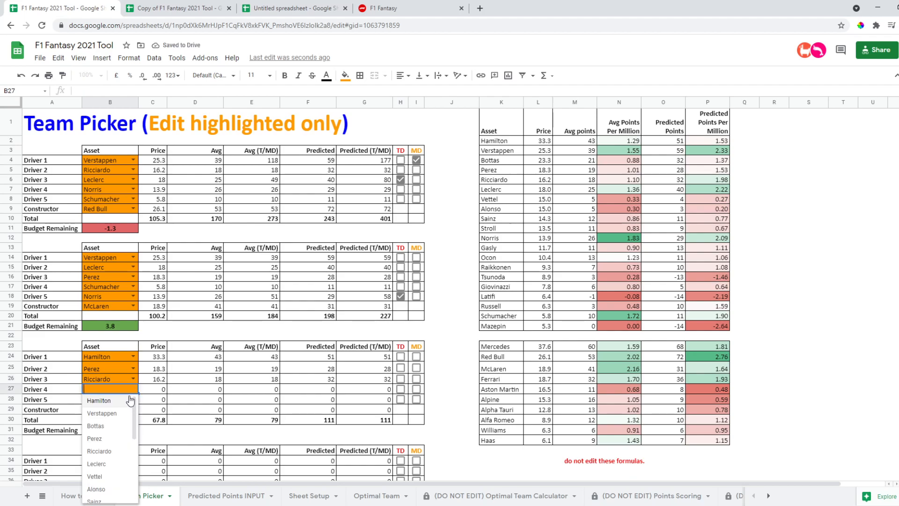
Step: Change the third team's Driver 2 to Leclerc and Driver 3 to Norris
click(134, 368)
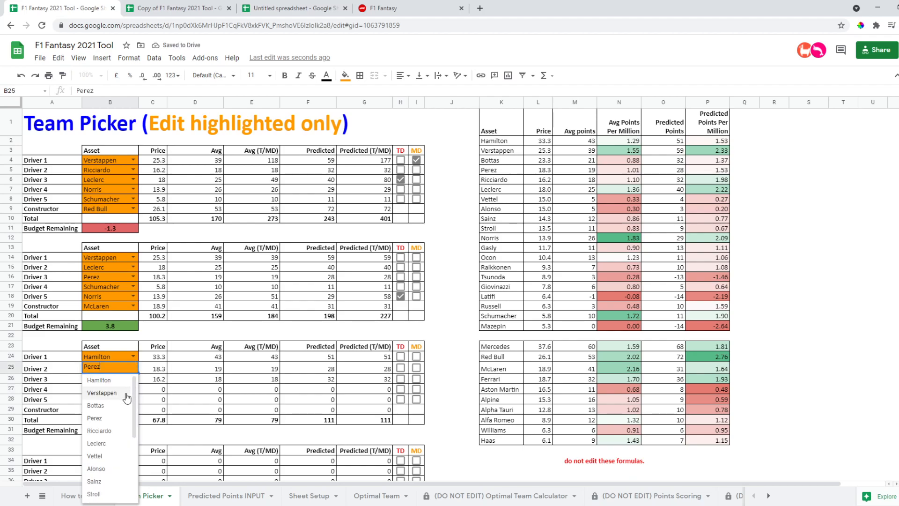
click(98, 443)
click(133, 380)
scroll(112, 450, down, 3)
click(112, 464)
Step: Complete the third team with Gasly as Driver 4, Schumacher as Driver 5 and McLaren as the constructor
click(134, 390)
scroll(117, 463, down, 3)
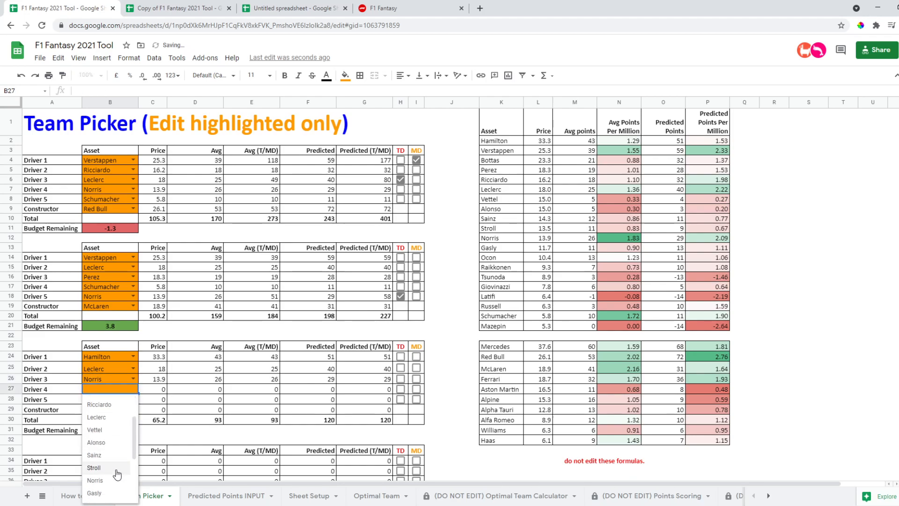
click(98, 488)
click(133, 399)
scroll(112, 469, down, 5)
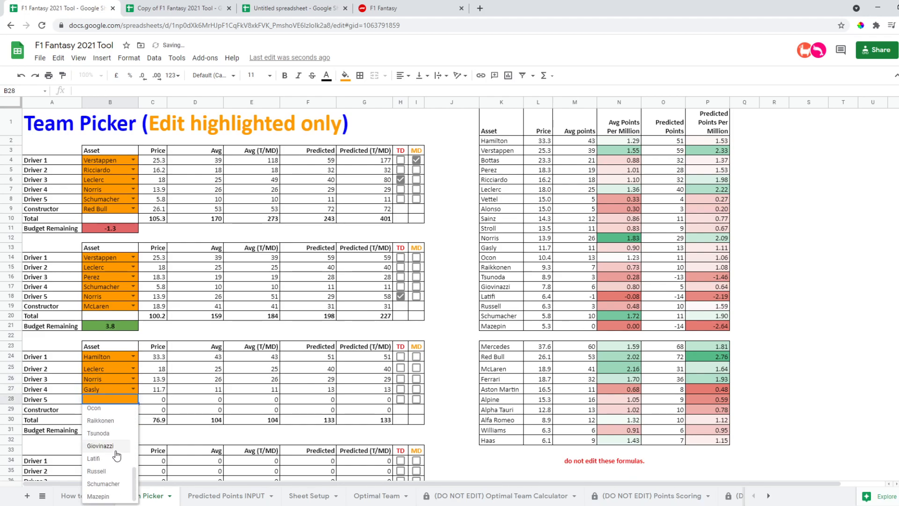
click(112, 483)
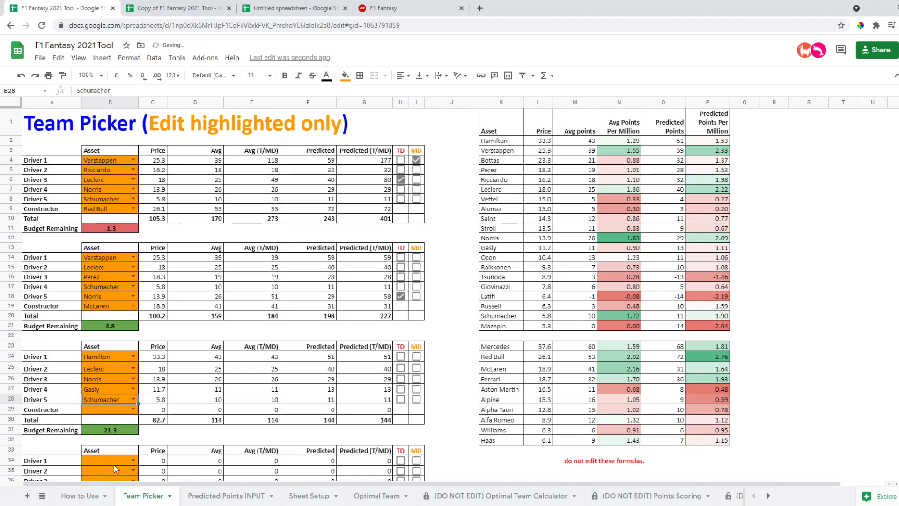
click(134, 409)
click(118, 447)
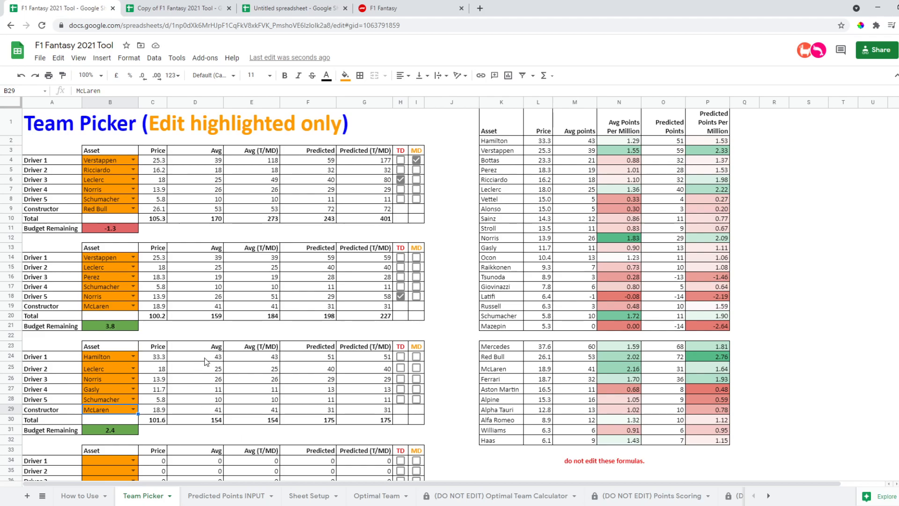
Step: Examine the third team's average and predicted points columns, including their T/MD versions and totals
drag(205, 359, 267, 421)
drag(213, 348, 261, 421)
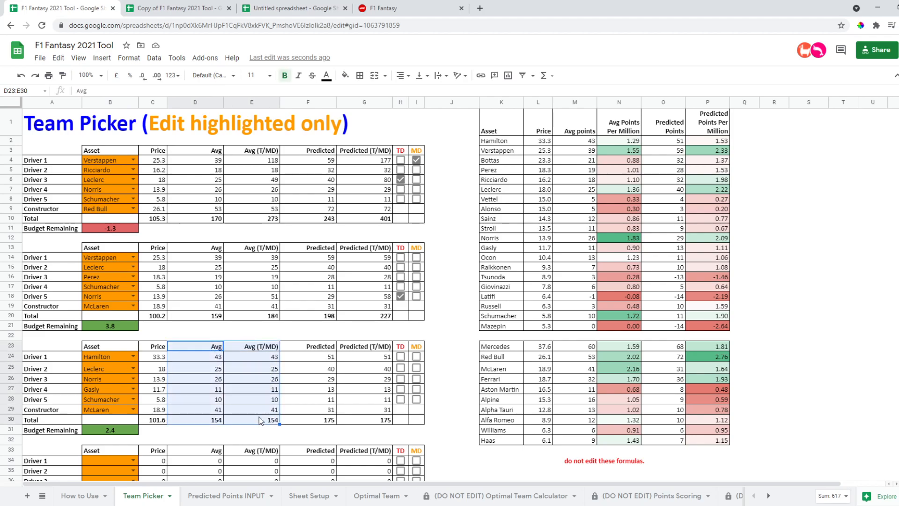
drag(311, 349, 387, 421)
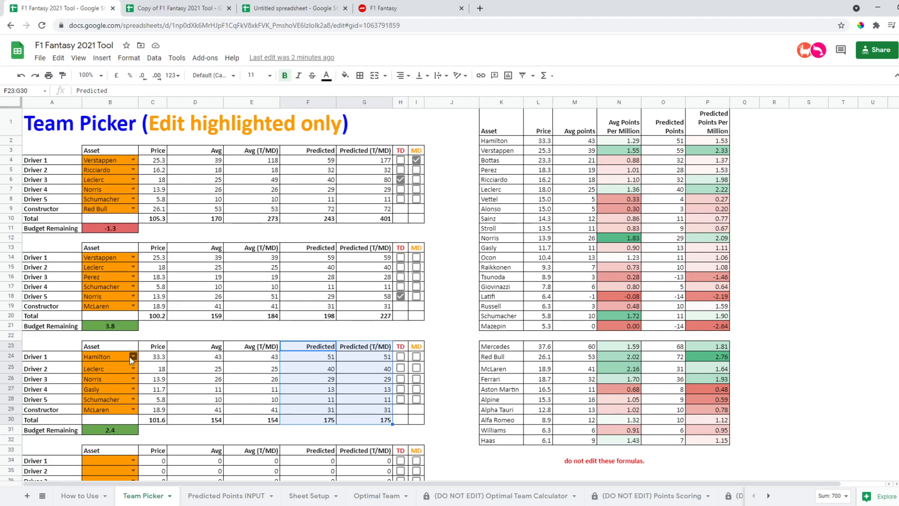
Step: Check Verstappen's average points per million, then view the Predicted Points INPUT and Predicted Points Calculator sheets
click(614, 150)
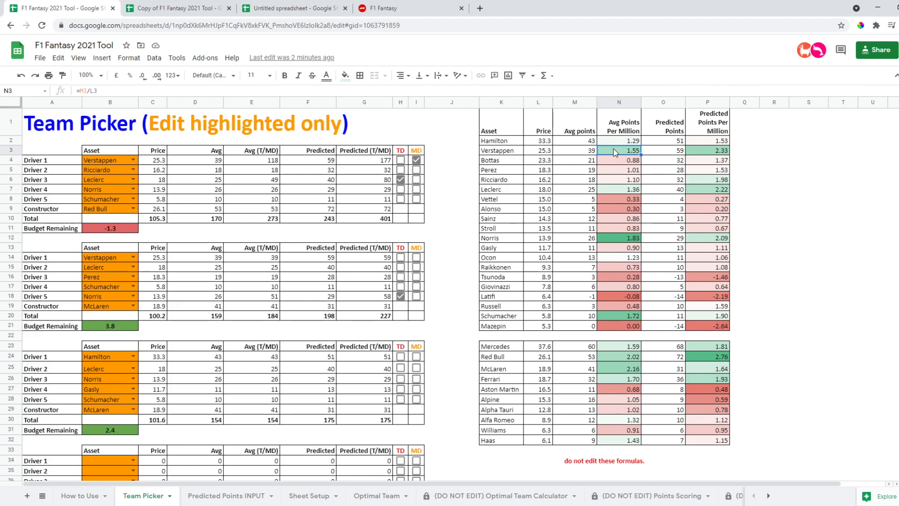
click(220, 497)
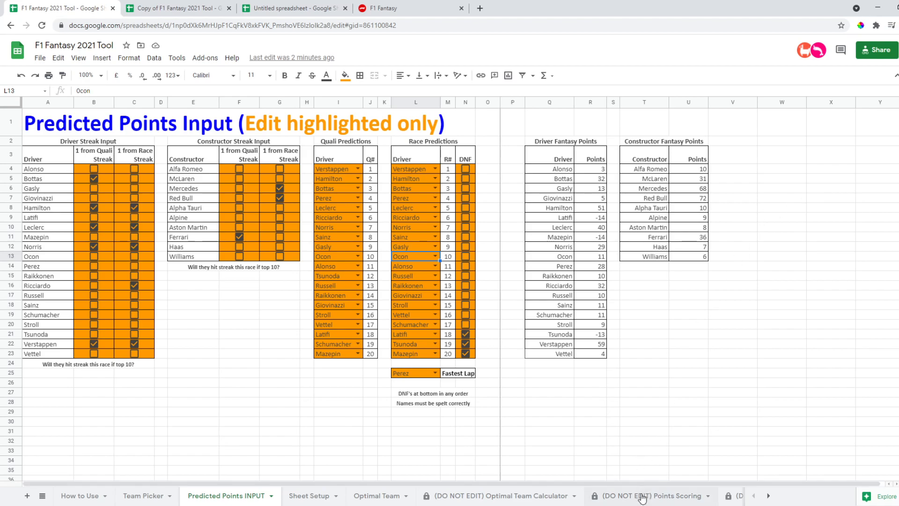
click(769, 498)
click(672, 498)
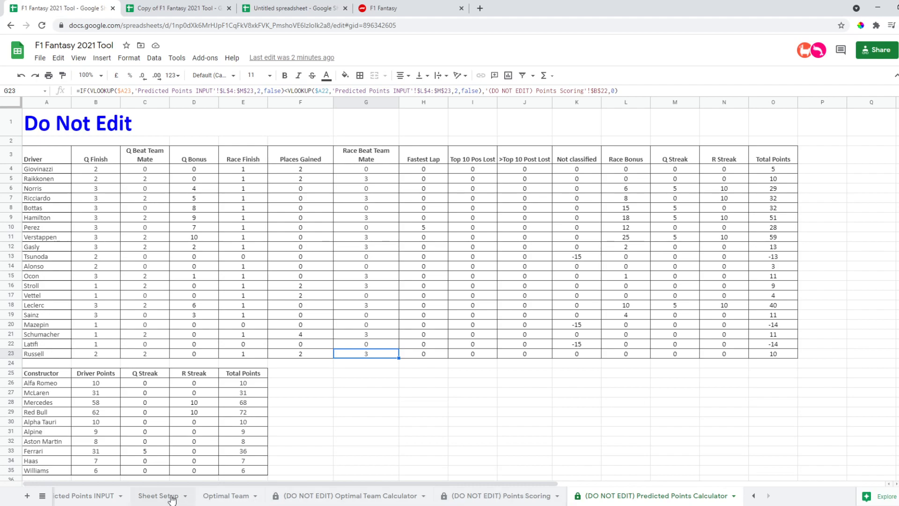
Step: Return to the Predicted Points INPUT sheet and examine the driver streak, constructor streak, quali and race prediction tables
click(98, 498)
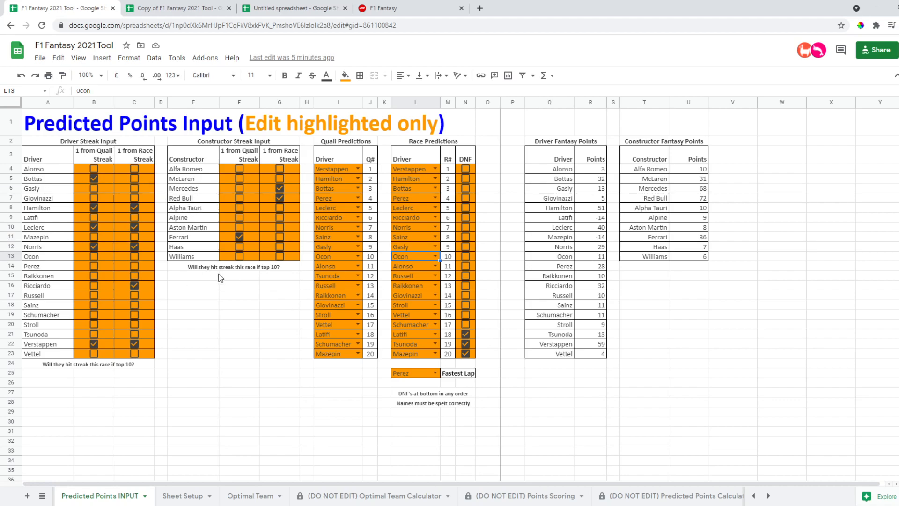
click(237, 233)
mouse_move(83, 143)
mouse_down()
mouse_move(135, 325)
mouse_move(133, 370)
mouse_up()
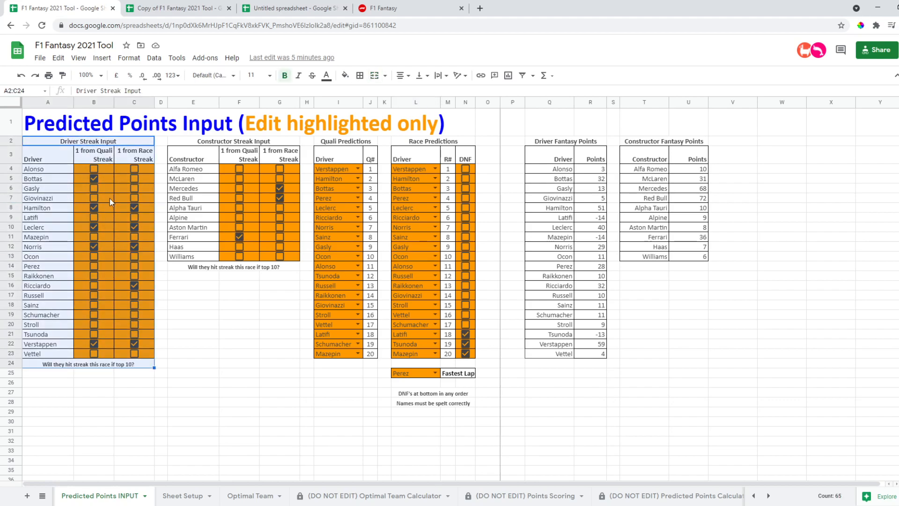
click(111, 145)
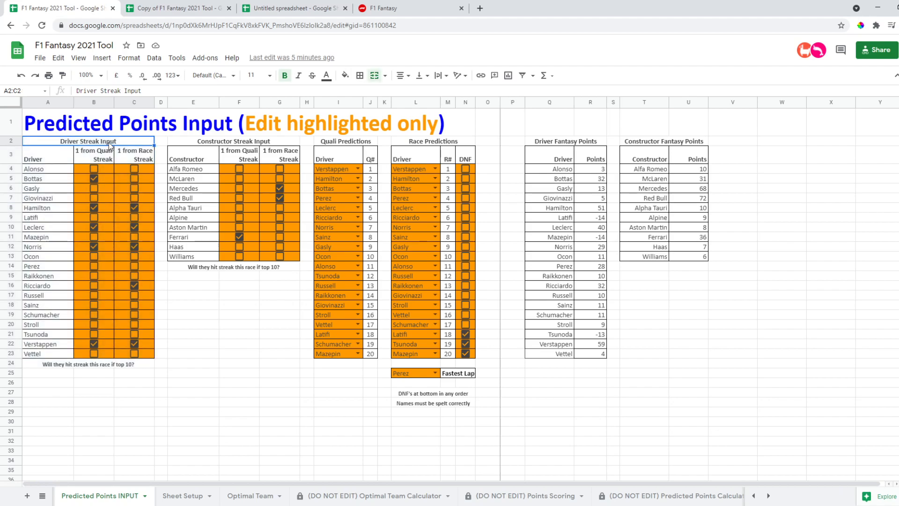
drag(175, 147, 269, 268)
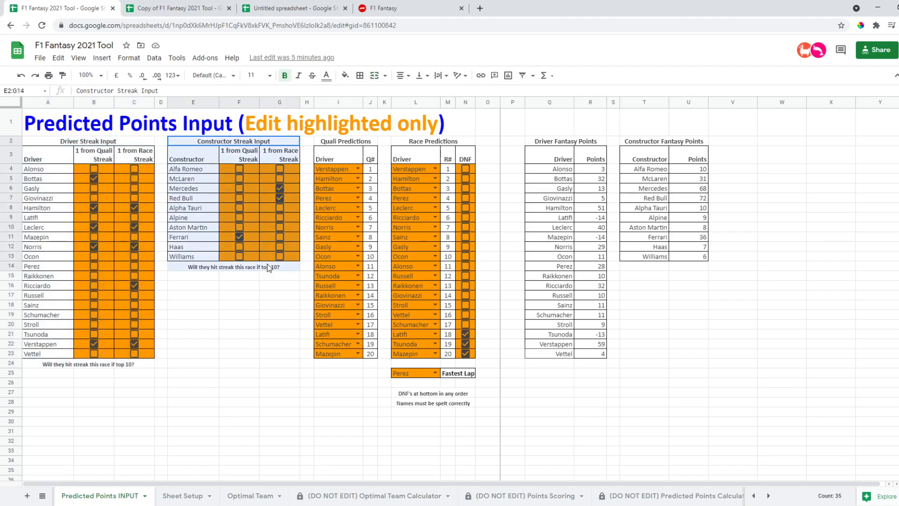
click(252, 288)
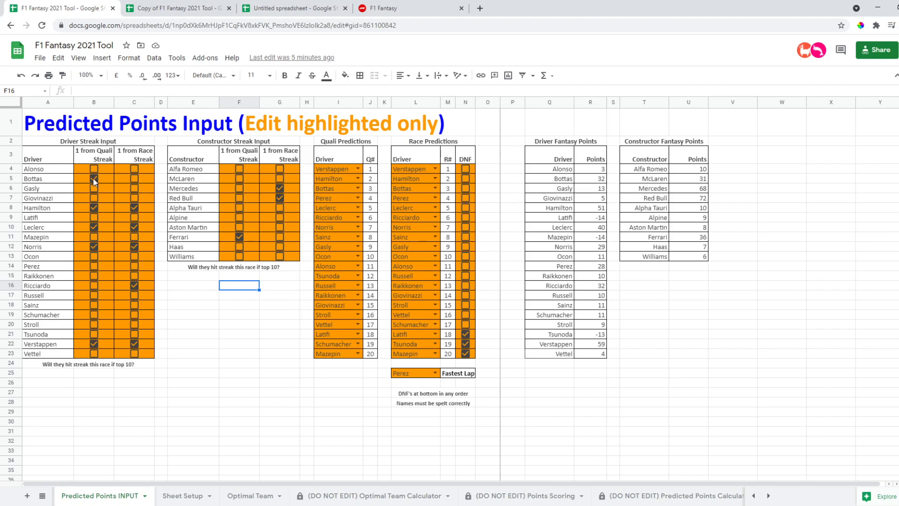
drag(333, 142, 439, 373)
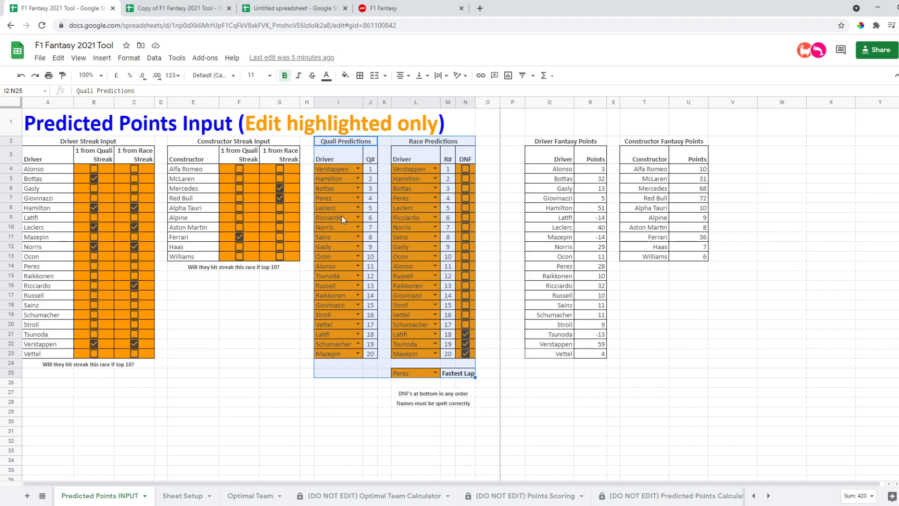
Step: Fill Bottas's cell in the quali predictions with bright green and check his driver fantasy points
click(327, 188)
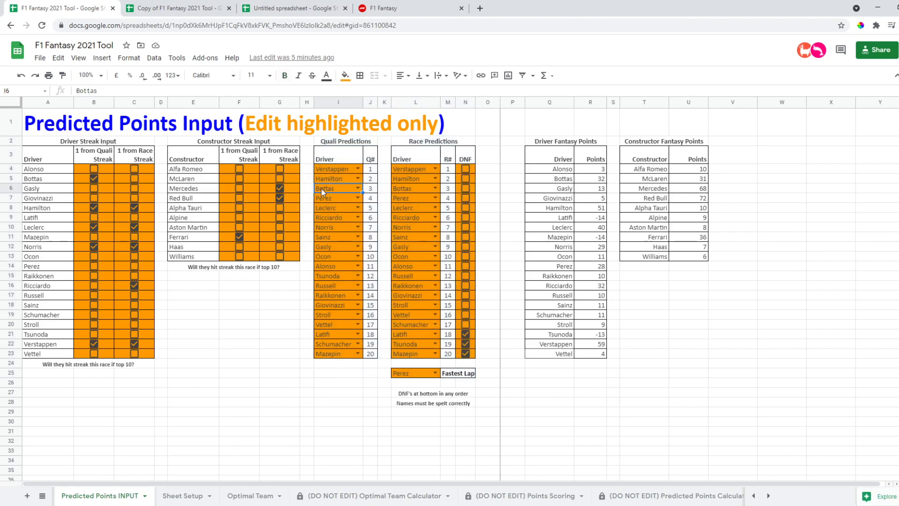
click(345, 75)
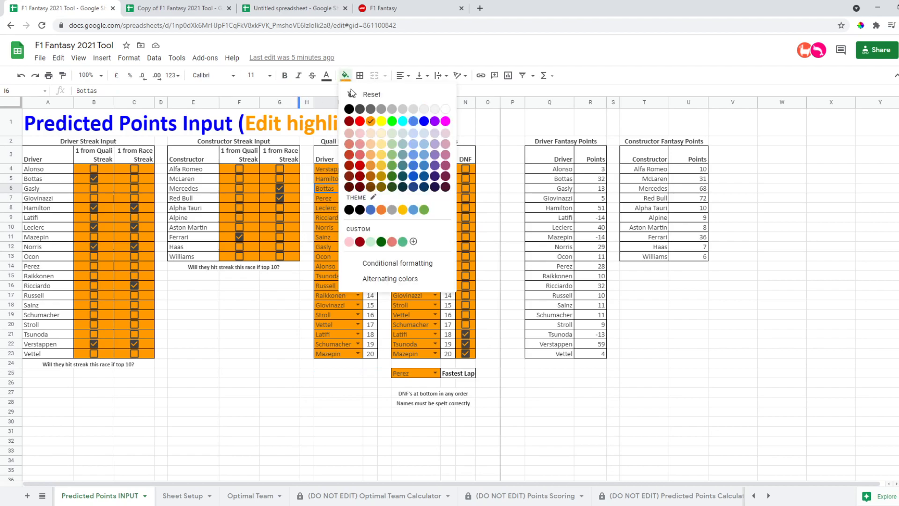
click(393, 123)
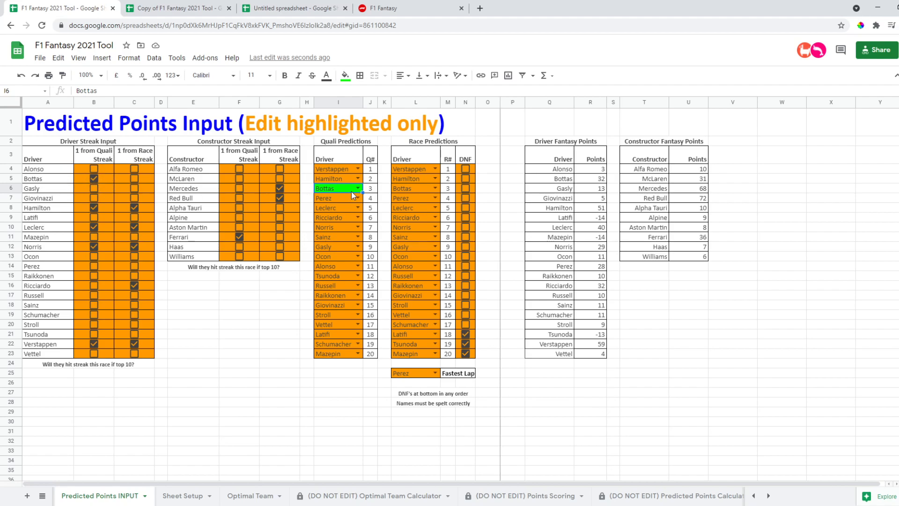
click(598, 182)
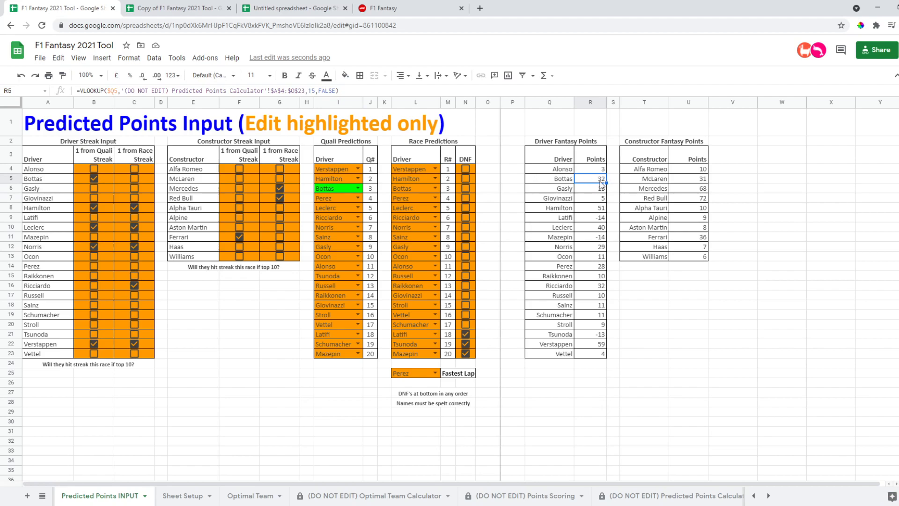
Step: Restore the orange fill of Bottas's cell in the quali predictions
click(345, 190)
click(345, 75)
click(349, 89)
click(345, 75)
click(373, 123)
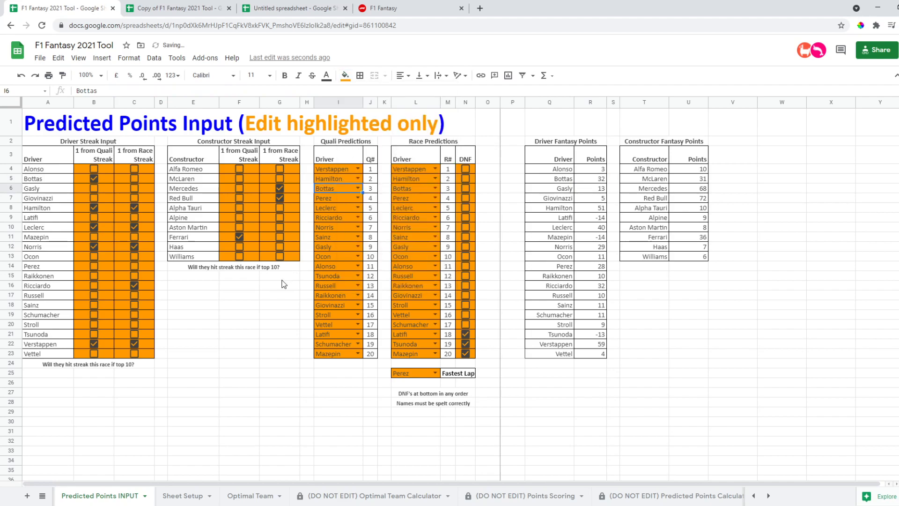
click(279, 285)
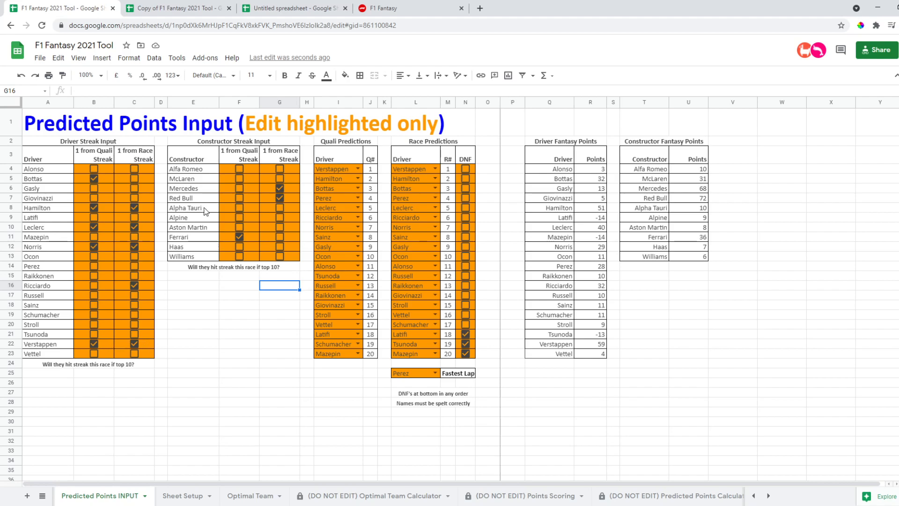
Step: Clear all qualifying and race streak ticks for Bottas, Hamilton, Leclerc, Norris, Ricciardo and Verstappen in the driver streak table
click(240, 239)
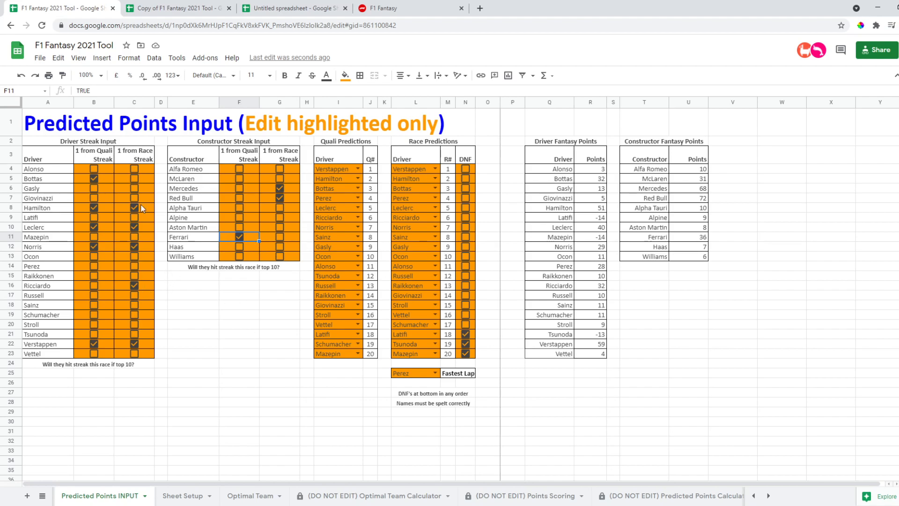
click(97, 177)
click(94, 207)
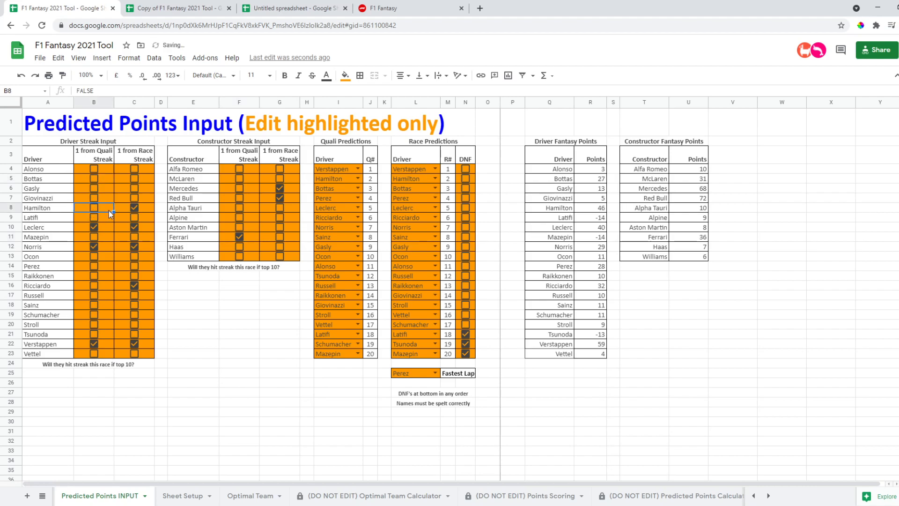
click(134, 208)
click(134, 227)
click(94, 227)
click(94, 247)
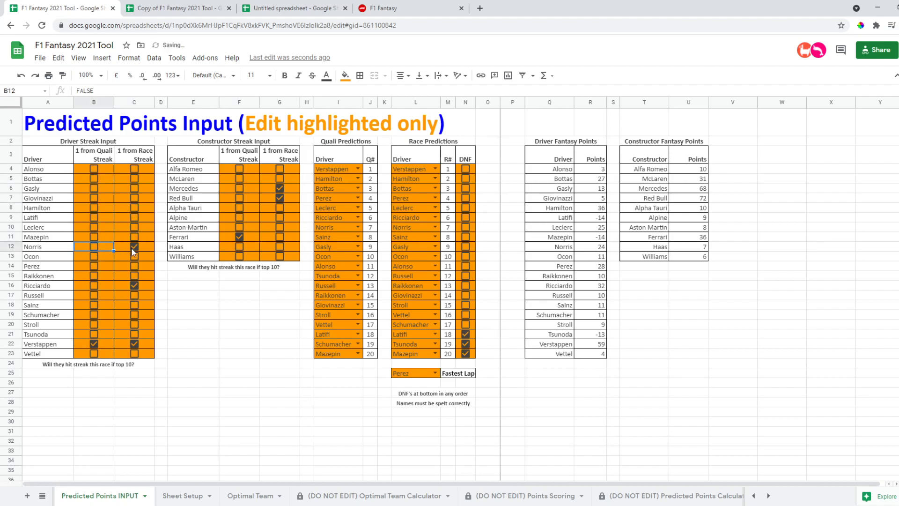
click(135, 246)
click(136, 283)
click(135, 343)
click(94, 343)
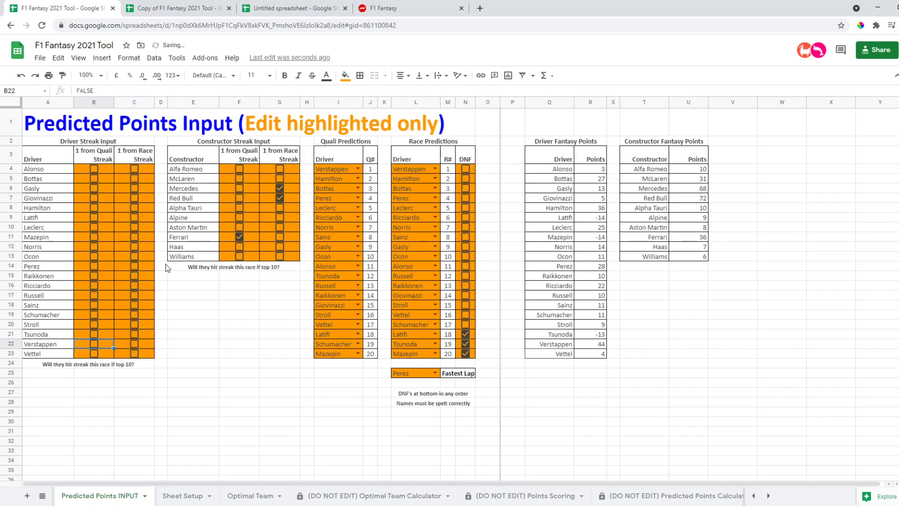
Step: Clear the Ferrari, Mercedes and Red Bull constructor streak ticks, then tick Red Bull's qualifying streak and Alpine's race streak
click(240, 237)
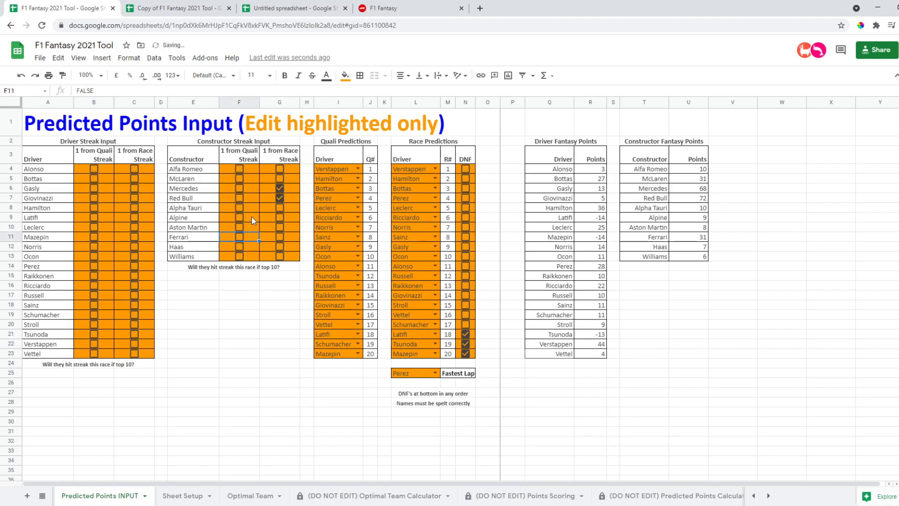
click(280, 190)
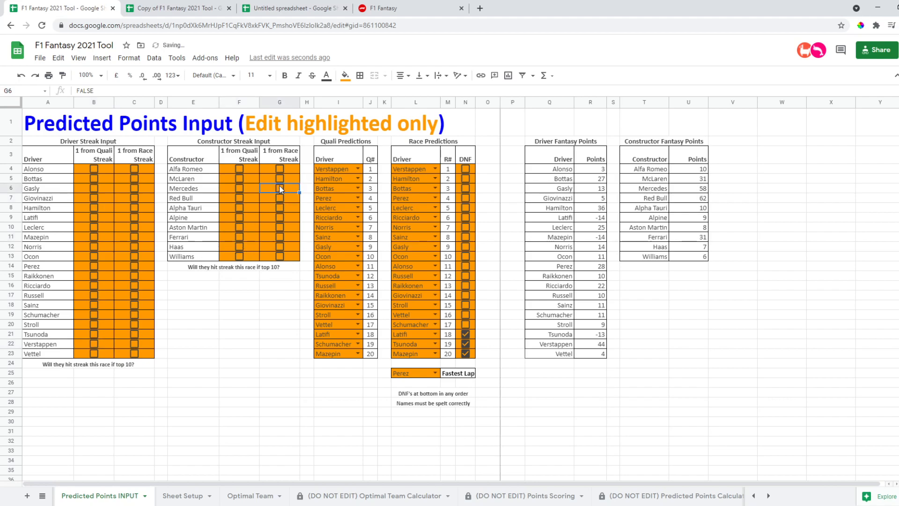
click(239, 199)
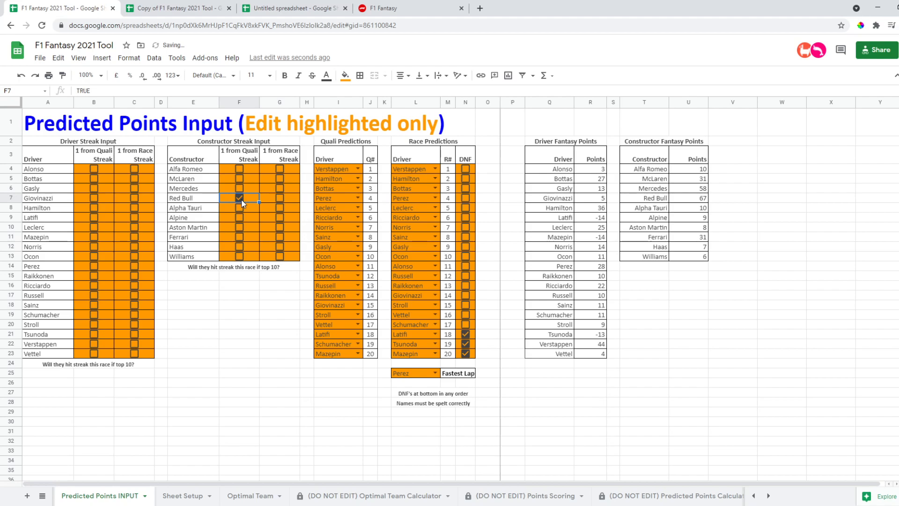
click(278, 218)
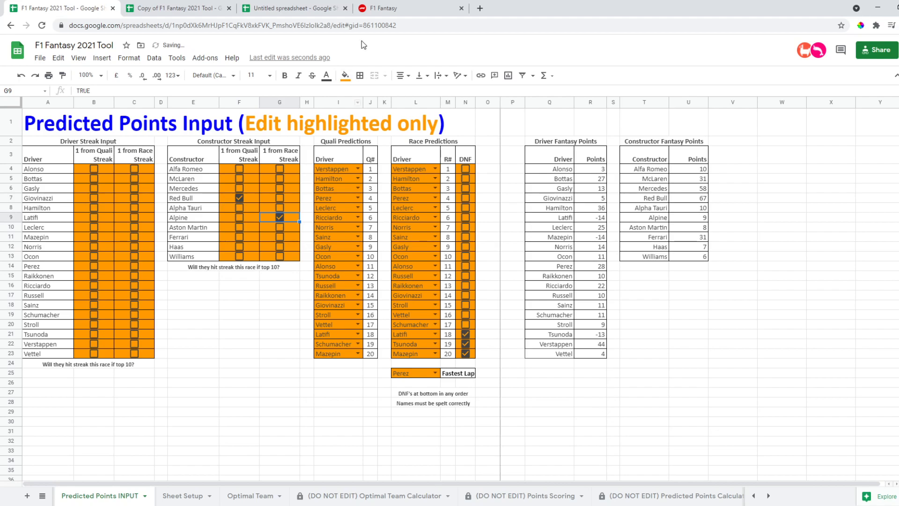
click(281, 307)
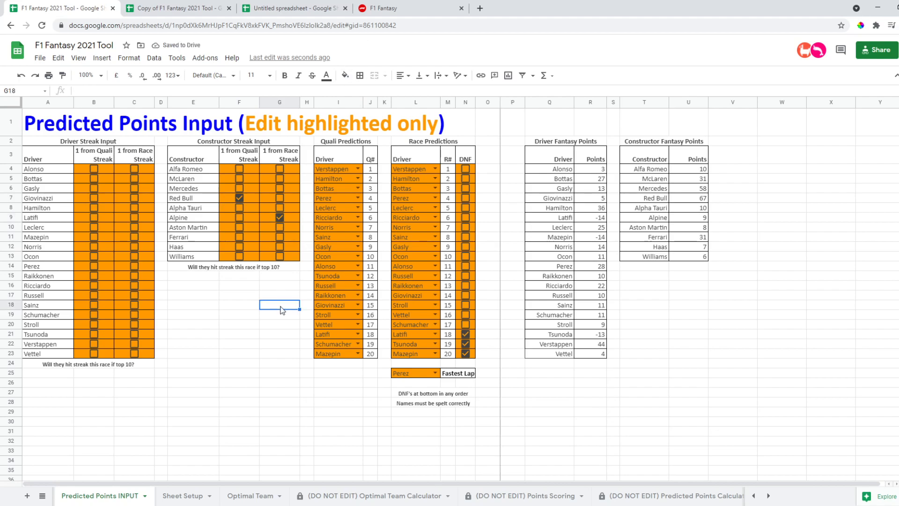
Step: Switch to the F1 Fantasy site, manage team T1 for the Monaco 2021 race and view each asset's streaks in list view
click(375, 9)
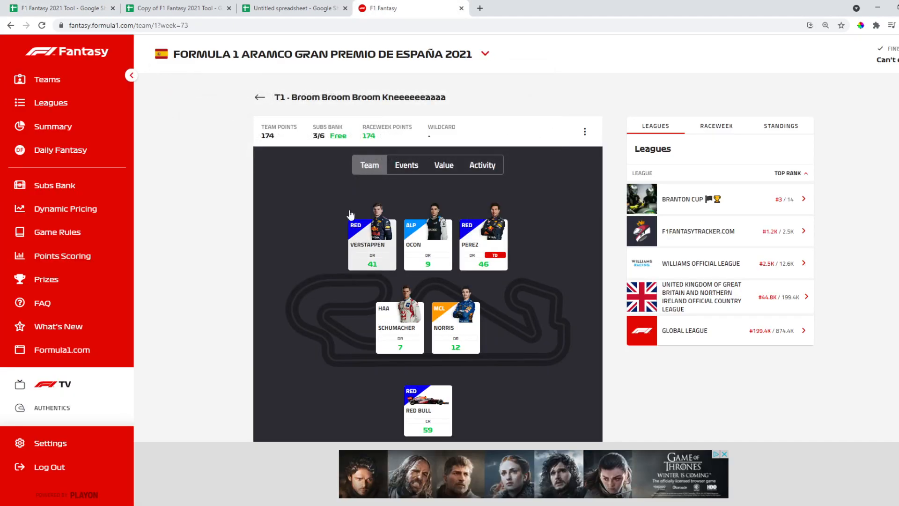
click(54, 87)
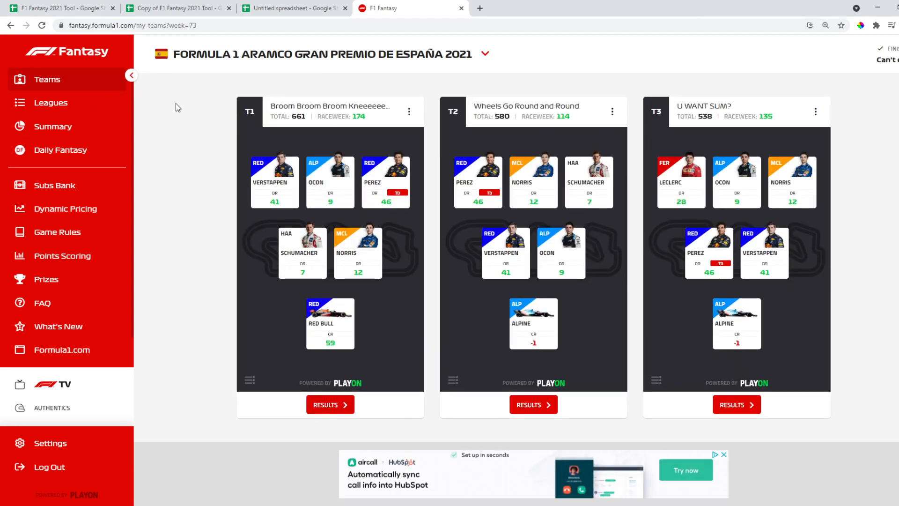
click(262, 55)
click(221, 93)
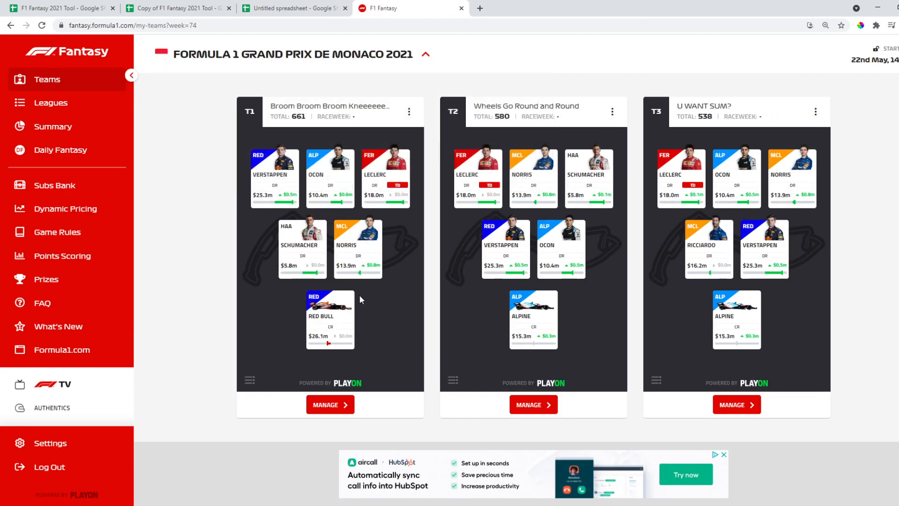
click(327, 405)
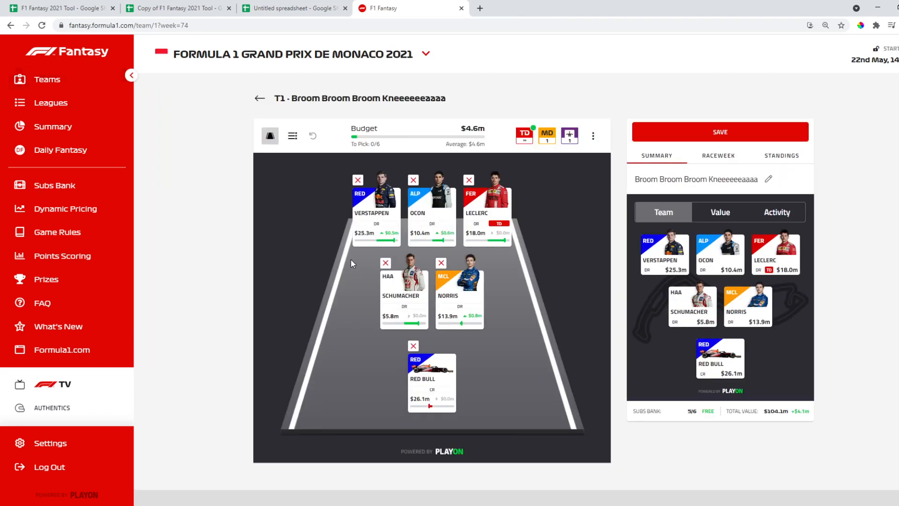
click(292, 136)
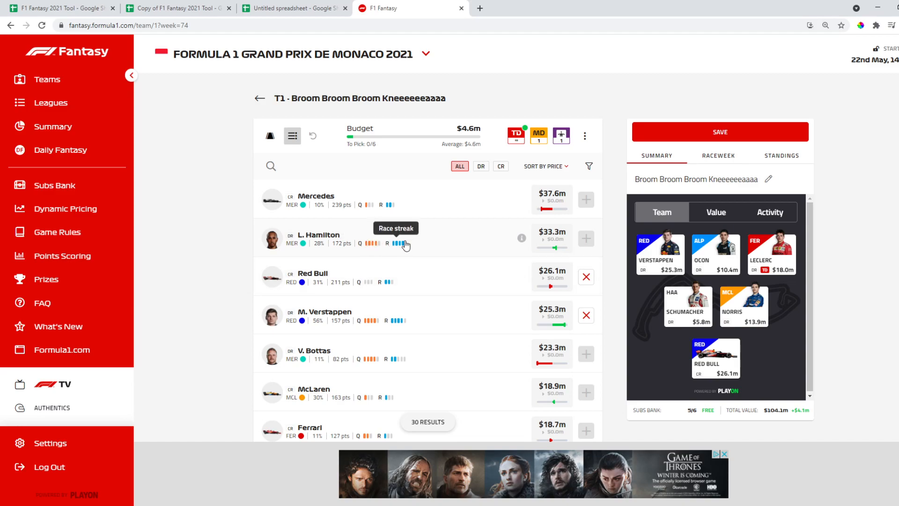
Step: Return to the F1 Fantasy 2021 Tool spreadsheet and review the Constructor Streak Input table
click(191, 5)
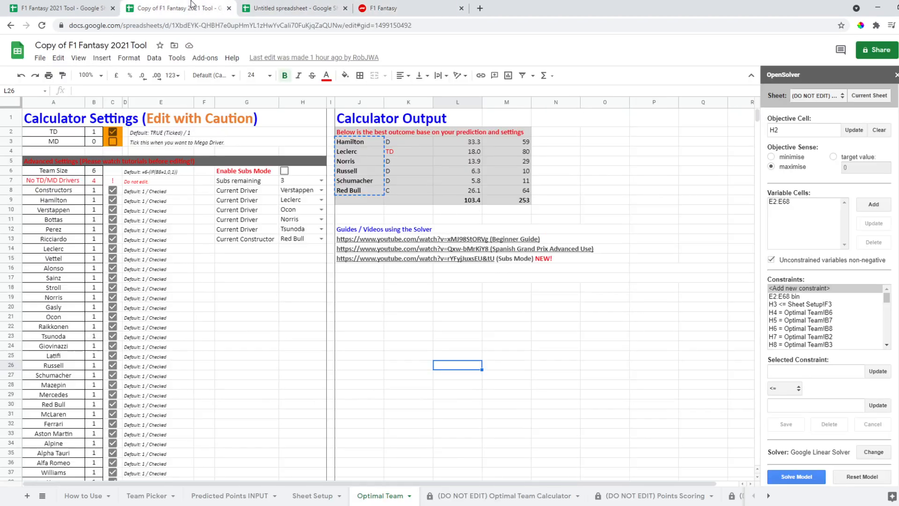
click(93, 8)
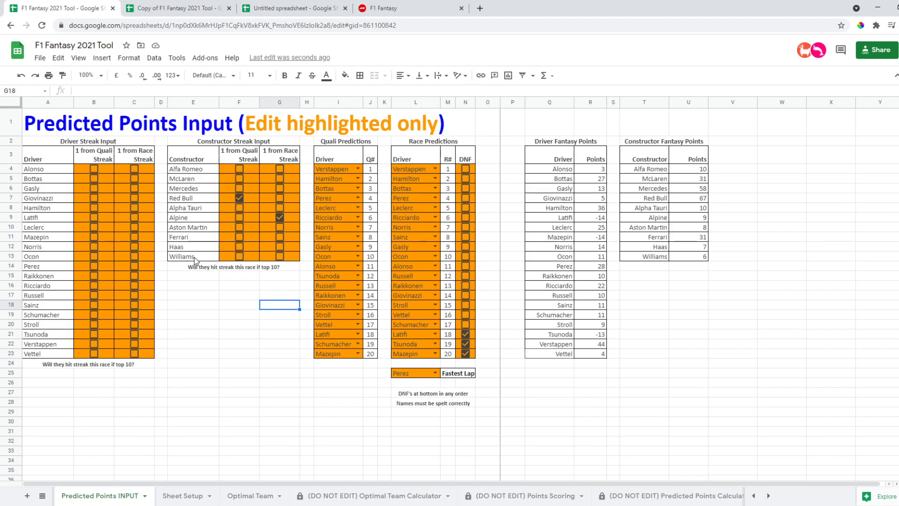
drag(195, 257, 240, 157)
click(241, 144)
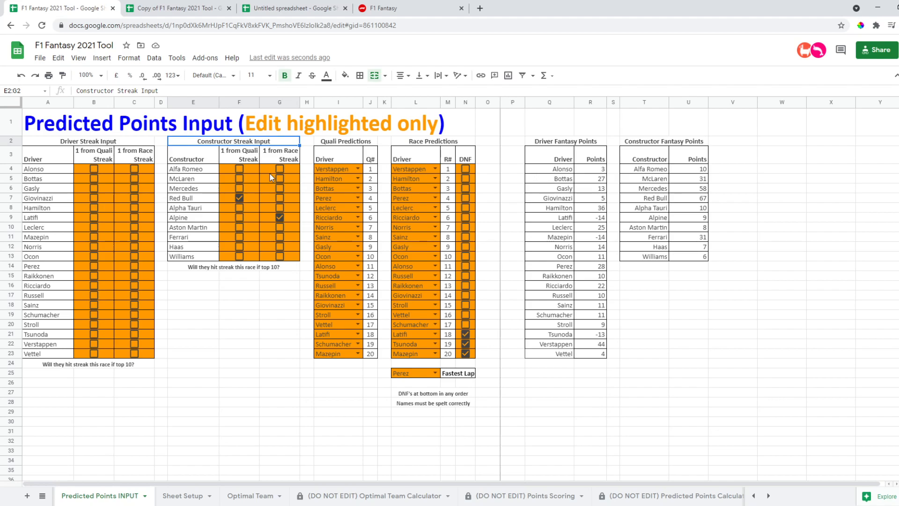
click(199, 277)
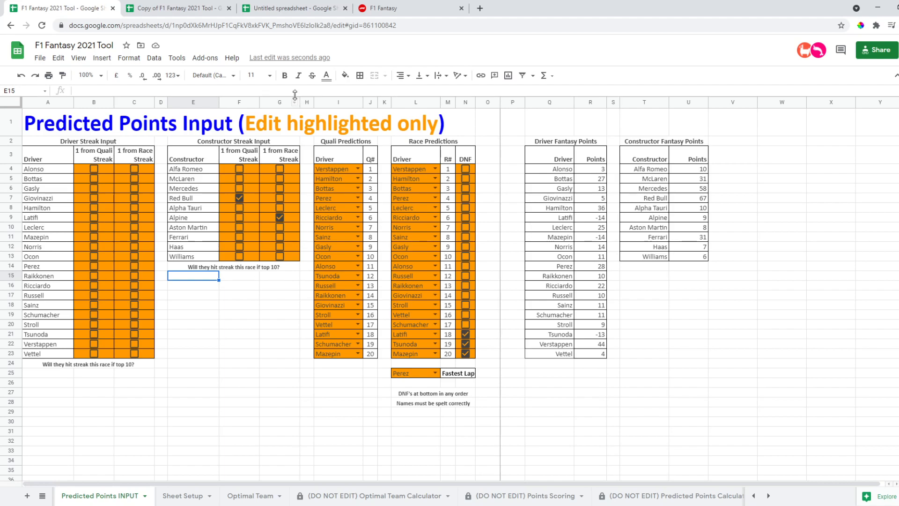
Step: Switch to the untitled spreadsheet and examine the Asset Data table with its price, ownership and sentiment bar columns
click(296, 13)
drag(602, 451, 338, 393)
drag(247, 350, 29, 115)
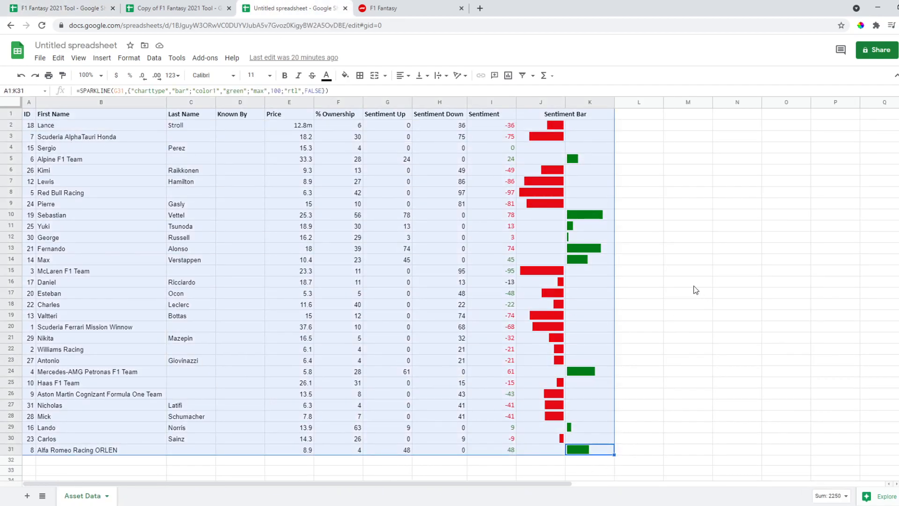
click(655, 297)
drag(568, 125, 591, 462)
drag(688, 249, 713, 262)
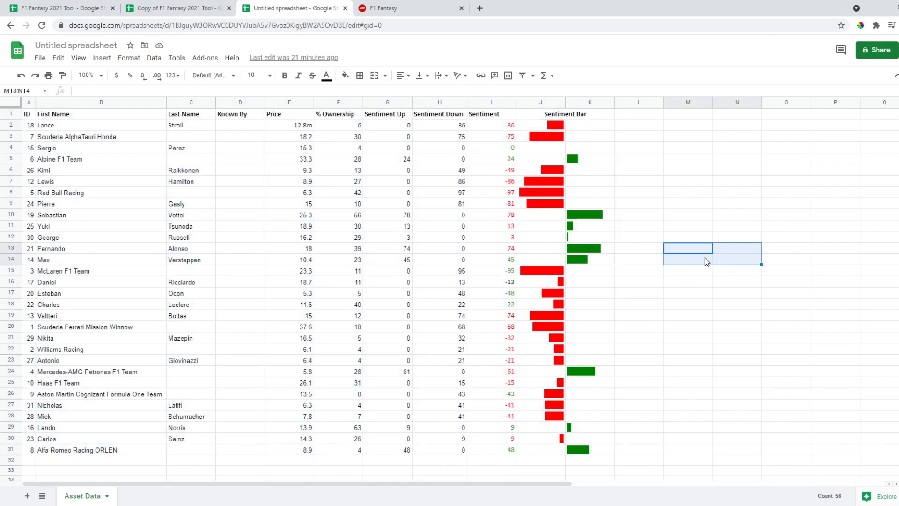
Step: Examine the Price and % Ownership columns of the Asset Data table, including the ownership import formula
drag(295, 127, 307, 421)
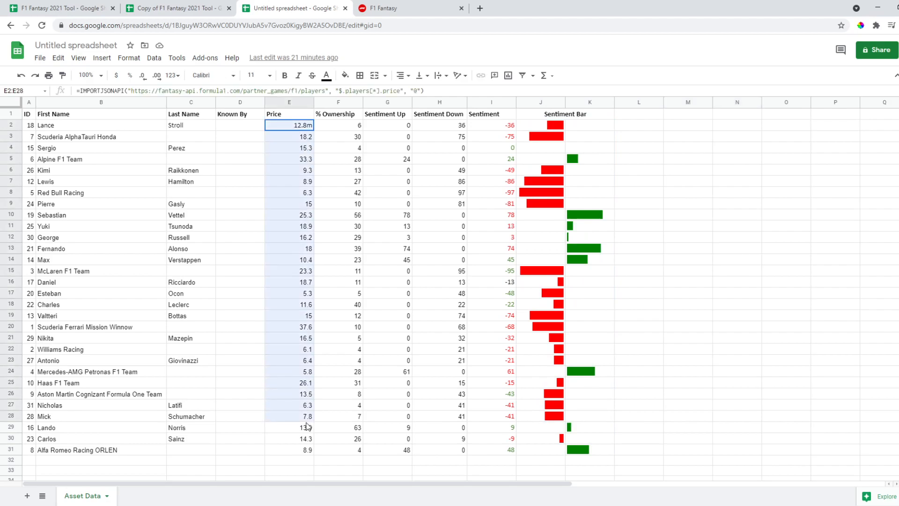
click(689, 171)
click(339, 127)
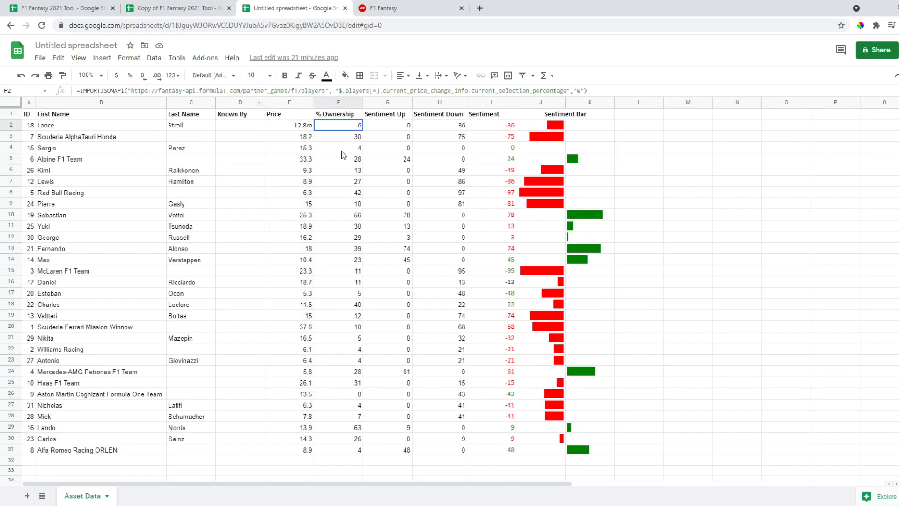
click(738, 181)
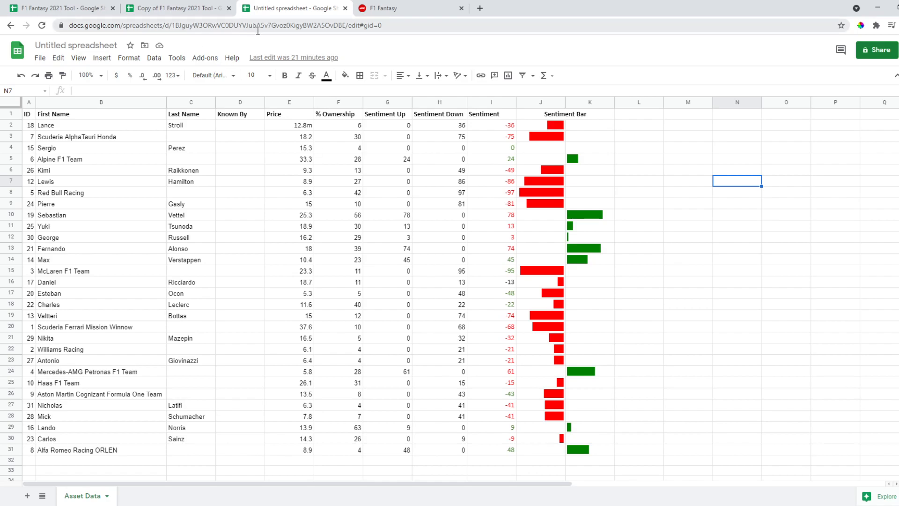
Step: Return to the F1 Fantasy 2021 Tool spreadsheet and view the driver choices for first place in Quali Predictions
click(192, 8)
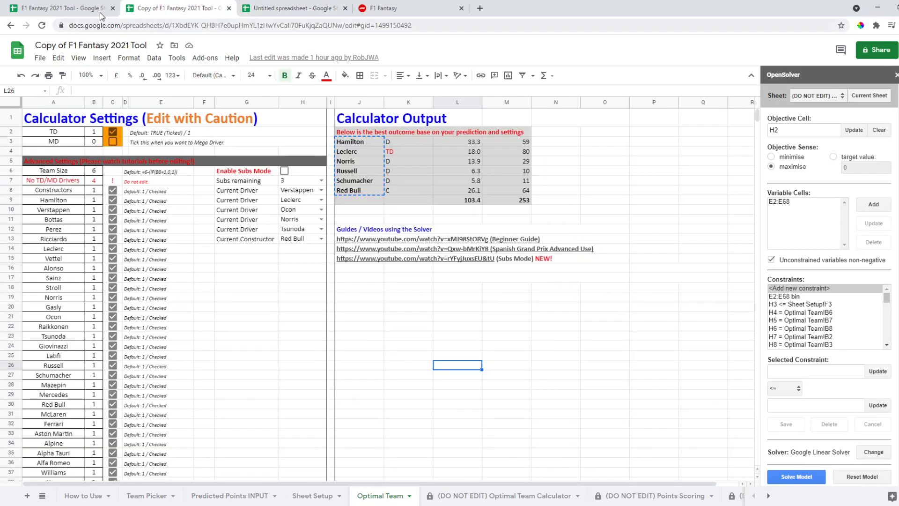
click(65, 9)
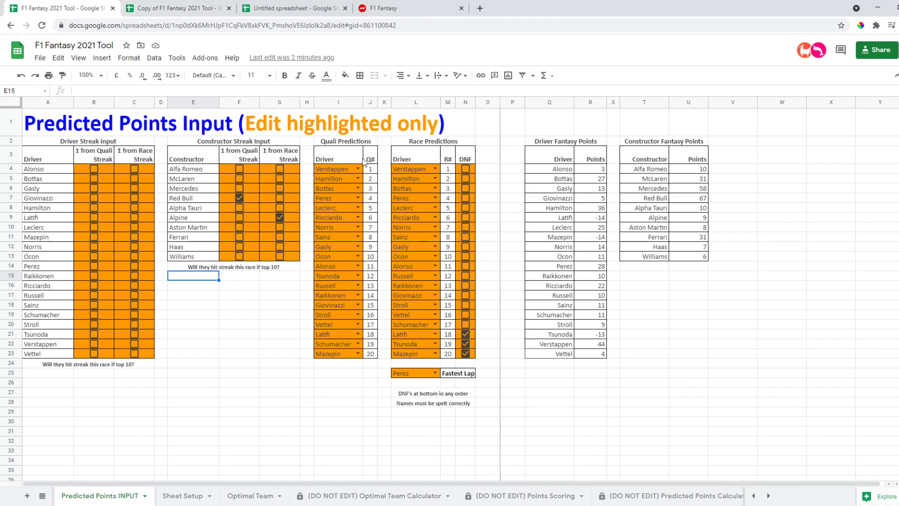
drag(332, 150, 371, 307)
click(361, 381)
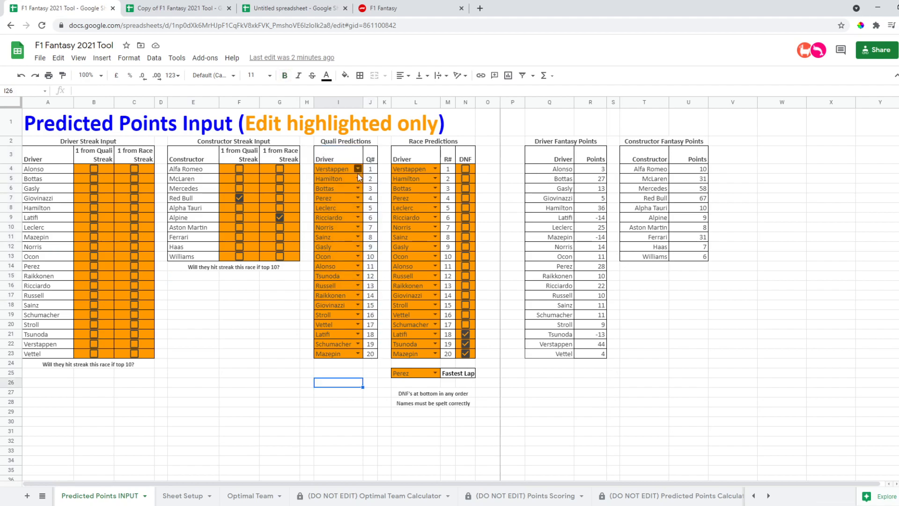
click(358, 169)
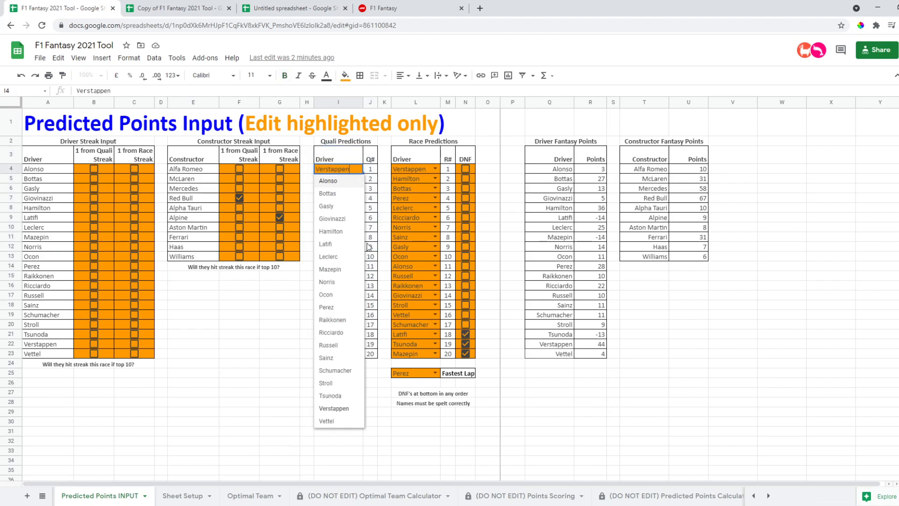
click(257, 319)
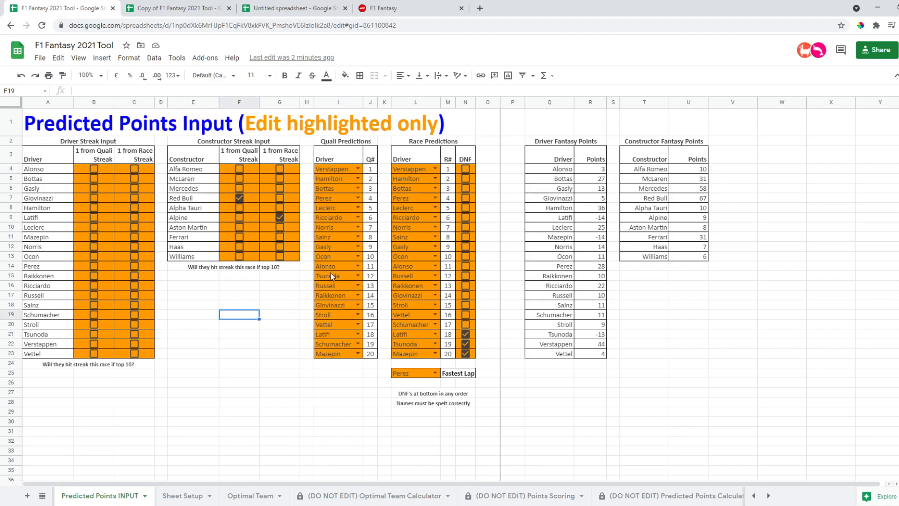
Step: View the driver choices for first place in Race Predictions and for the Fastest Lap entry
click(432, 167)
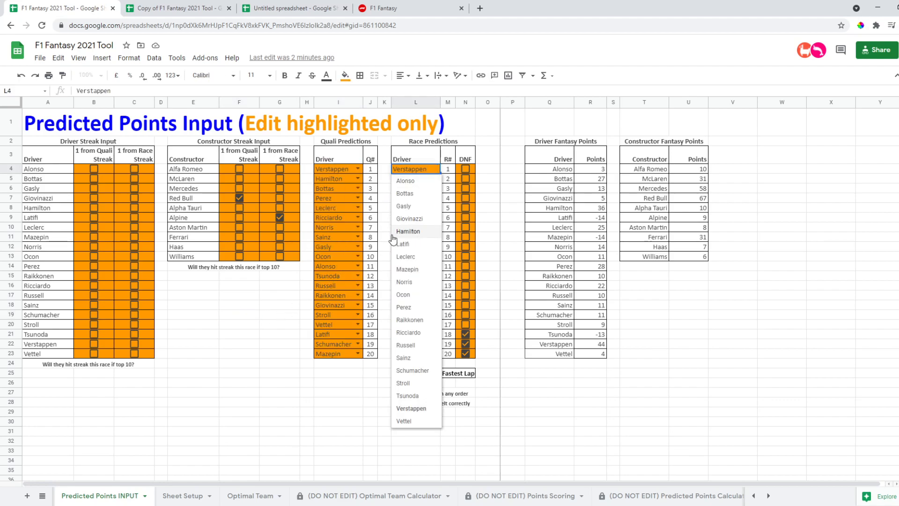
click(286, 294)
click(439, 375)
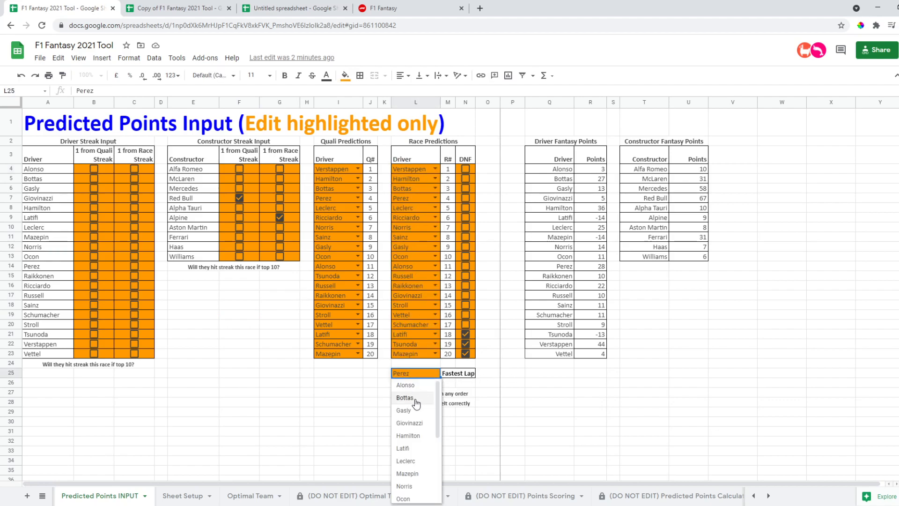
click(359, 403)
drag(337, 373, 422, 355)
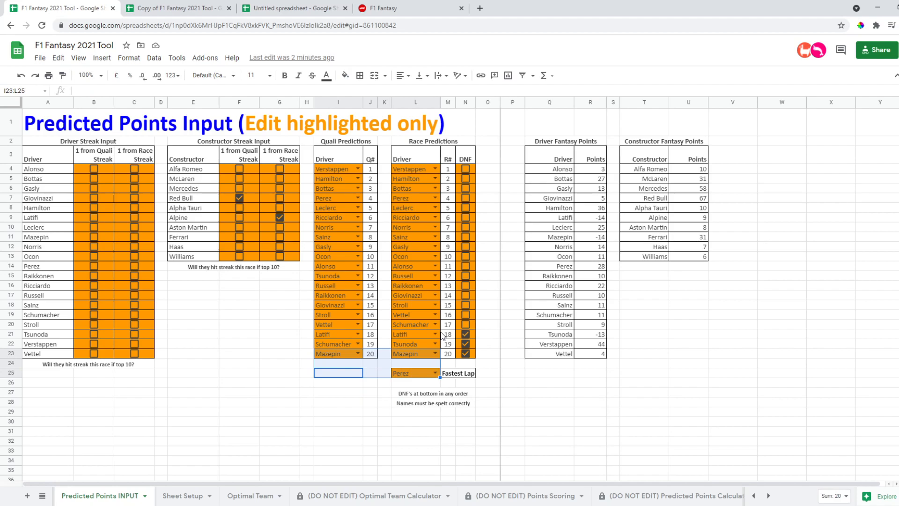
click(278, 335)
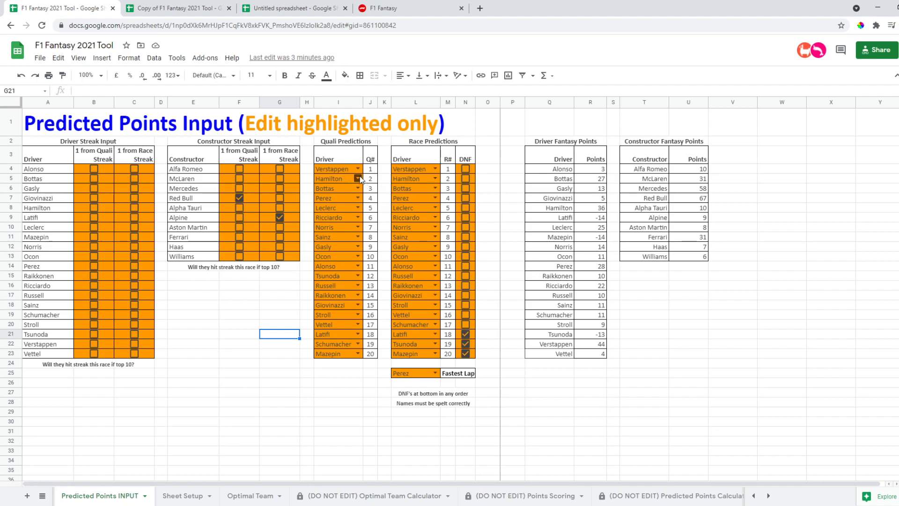
Step: Compare the driver order in Quali Predictions with the driver order in Race Predictions
click(347, 189)
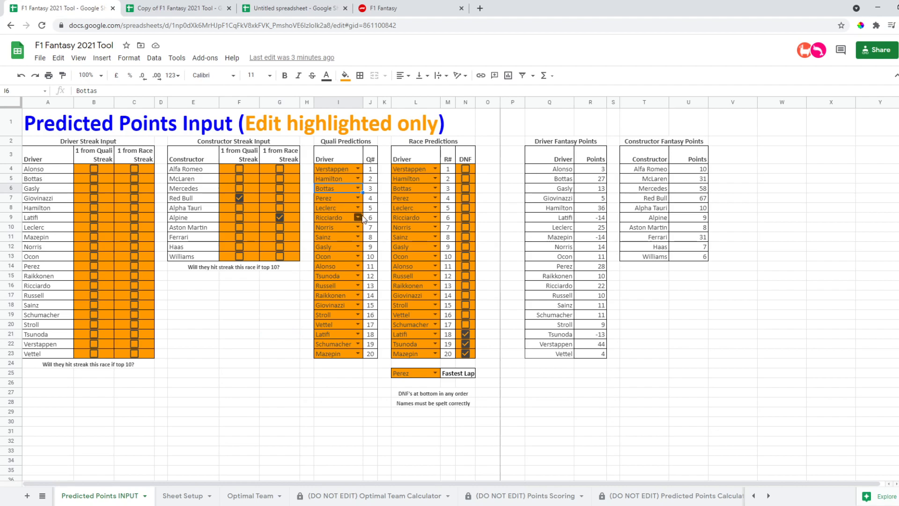
drag(351, 169, 348, 352)
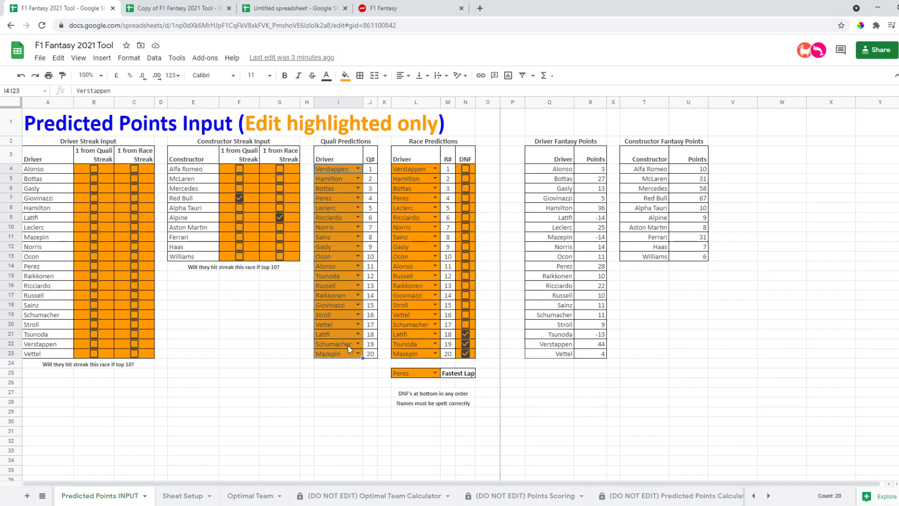
click(361, 385)
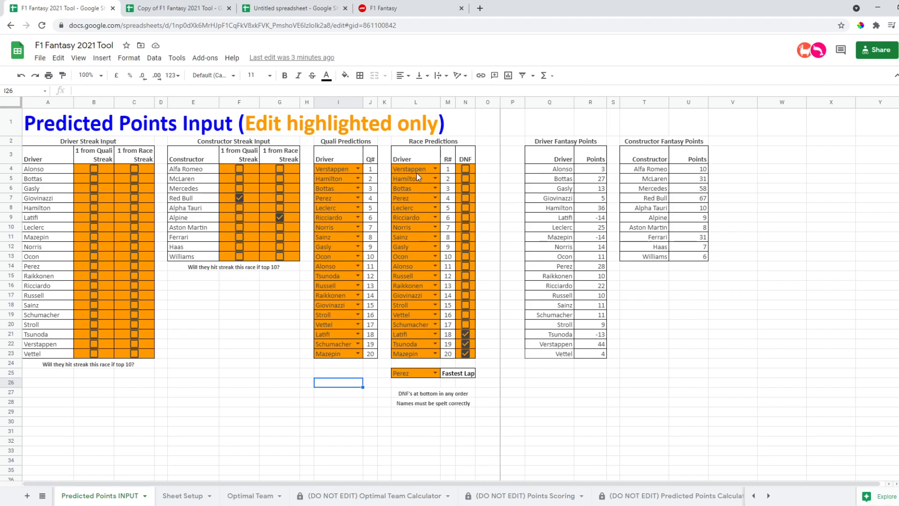
drag(416, 173, 413, 354)
click(353, 378)
click(337, 169)
click(339, 179)
click(413, 170)
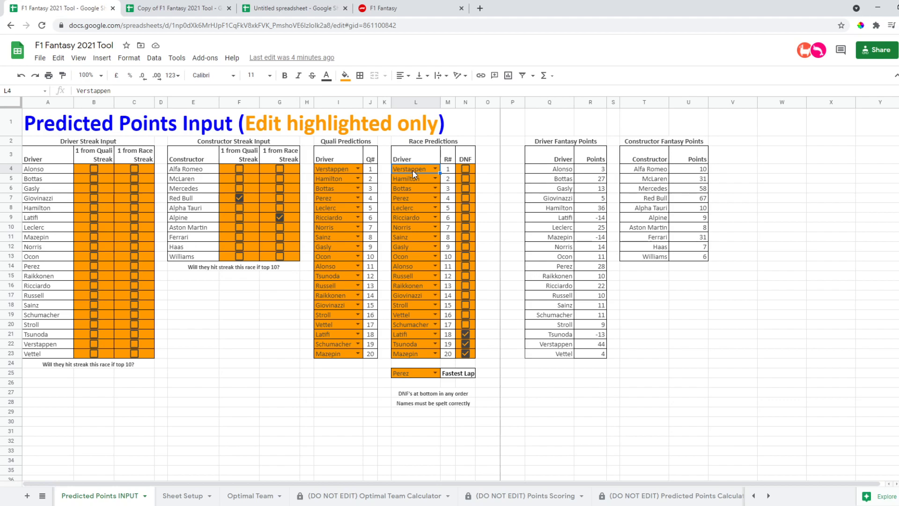
click(339, 170)
click(338, 371)
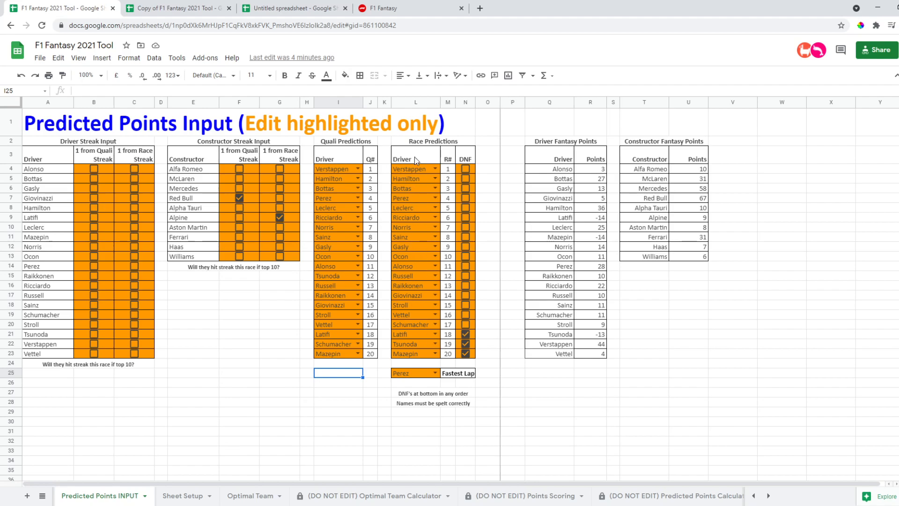
Step: Copy the 20 Quali Predictions drivers and view the paste special options for the first Race Predictions driver cell
drag(324, 169, 344, 354)
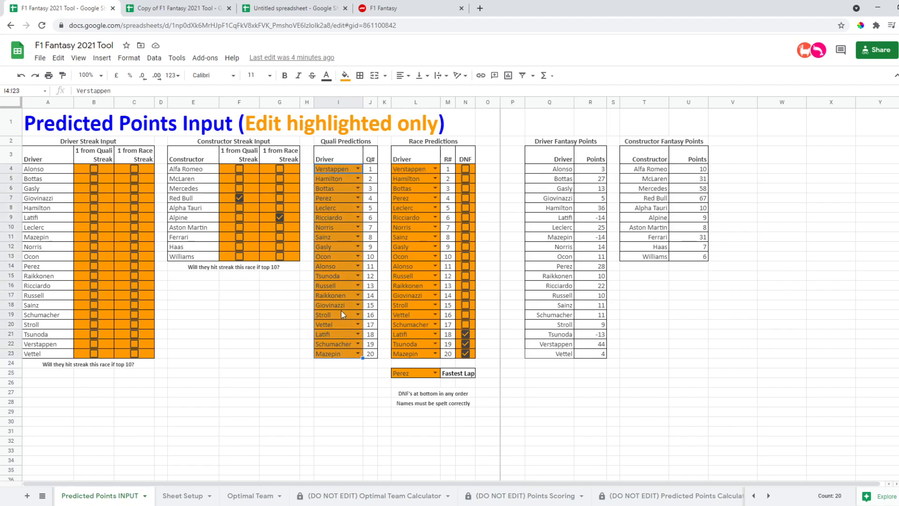
right_click(338, 218)
click(378, 157)
right_click(412, 172)
mouse_move(492, 205)
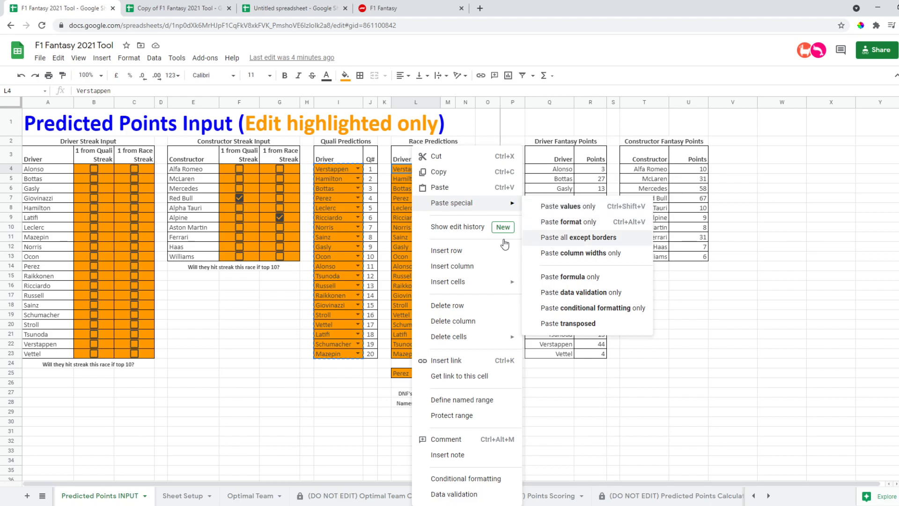
drag(313, 408, 333, 410)
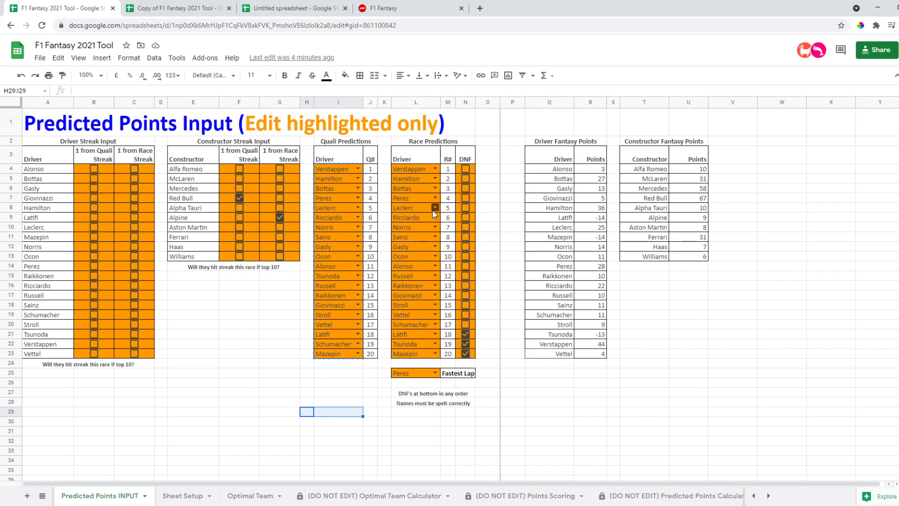
Step: Review the DNF and name spelling notes below Race Predictions, and check Tsunoda's row in Quali Predictions
click(404, 211)
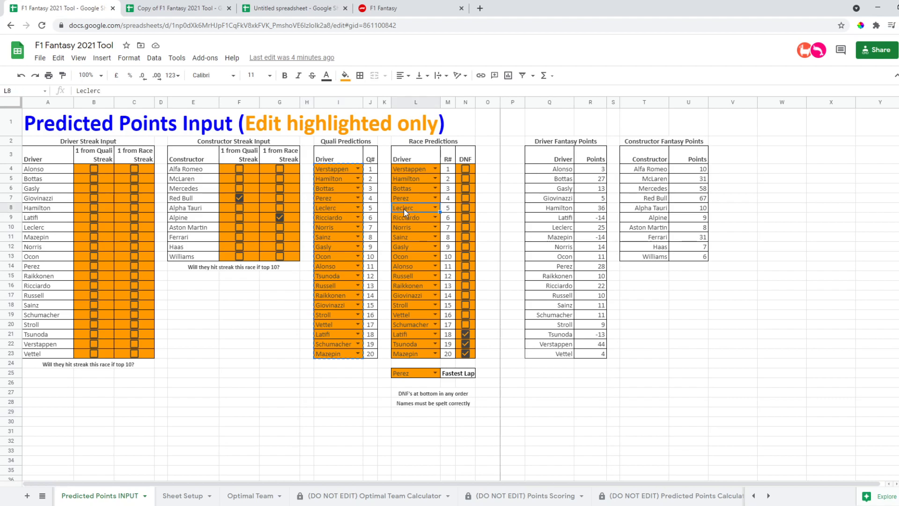
click(480, 325)
click(440, 394)
click(433, 404)
click(444, 393)
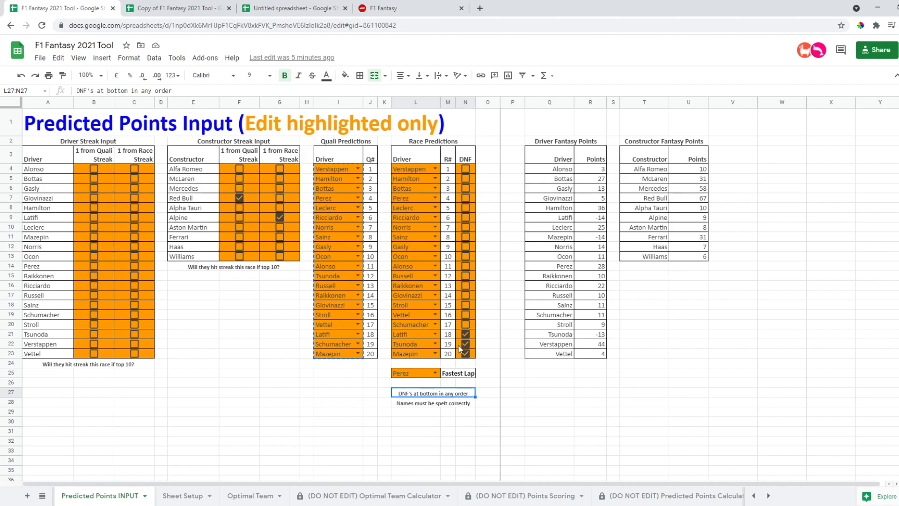
click(339, 276)
click(366, 278)
drag(364, 277, 361, 277)
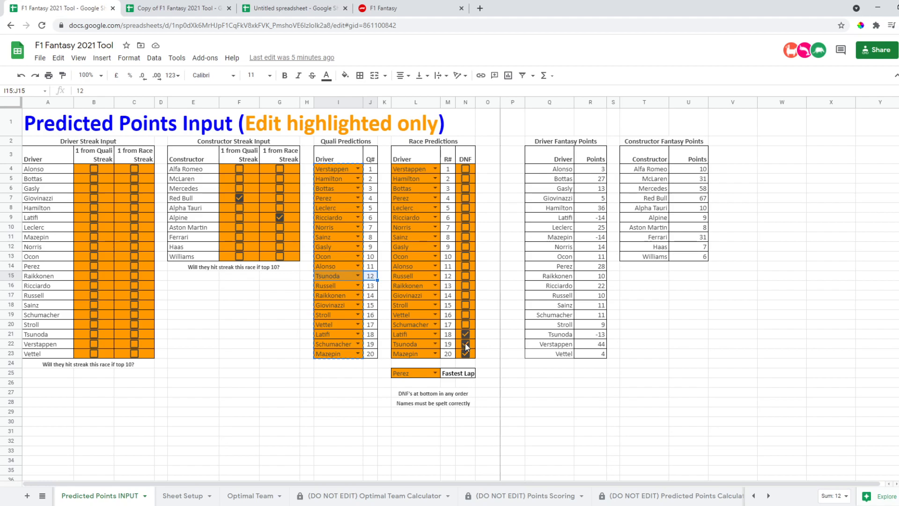
click(465, 412)
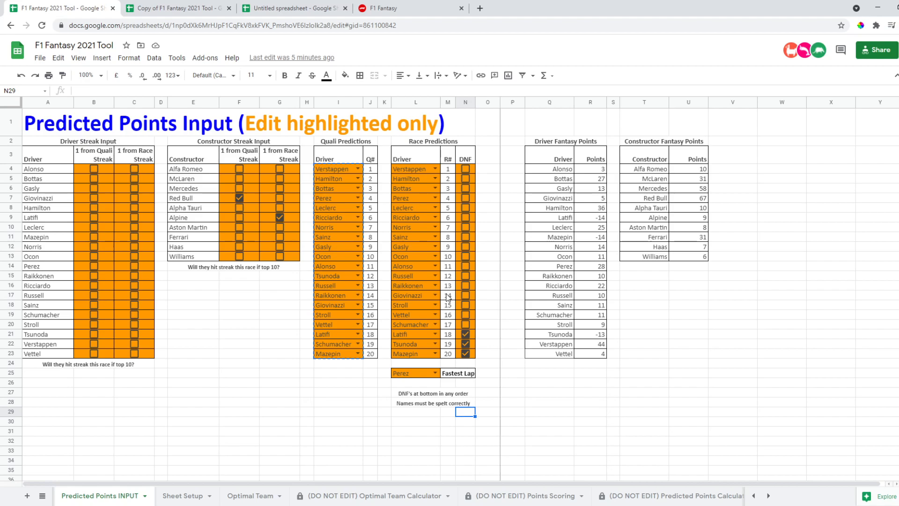
Step: Check Leclerc's Quali Predictions entry against the race positions and view the driver choices for seventh place in Race Predictions
click(348, 210)
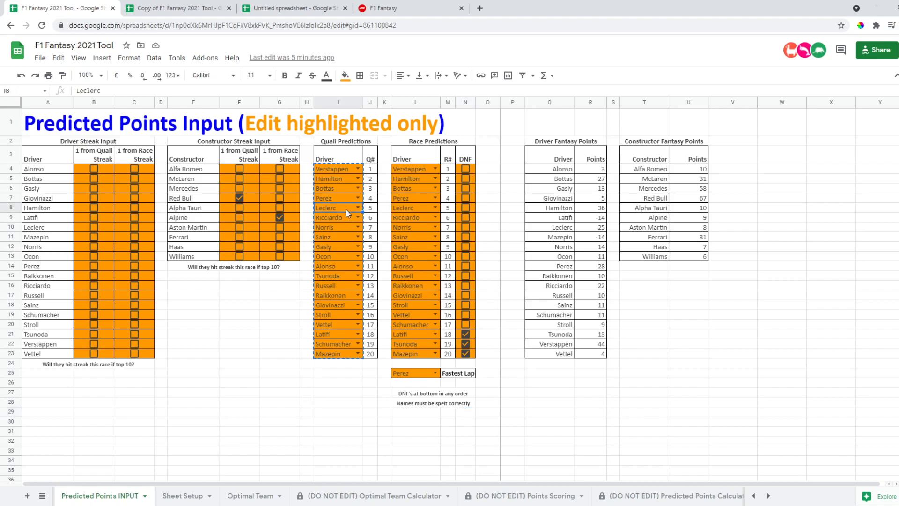
click(450, 249)
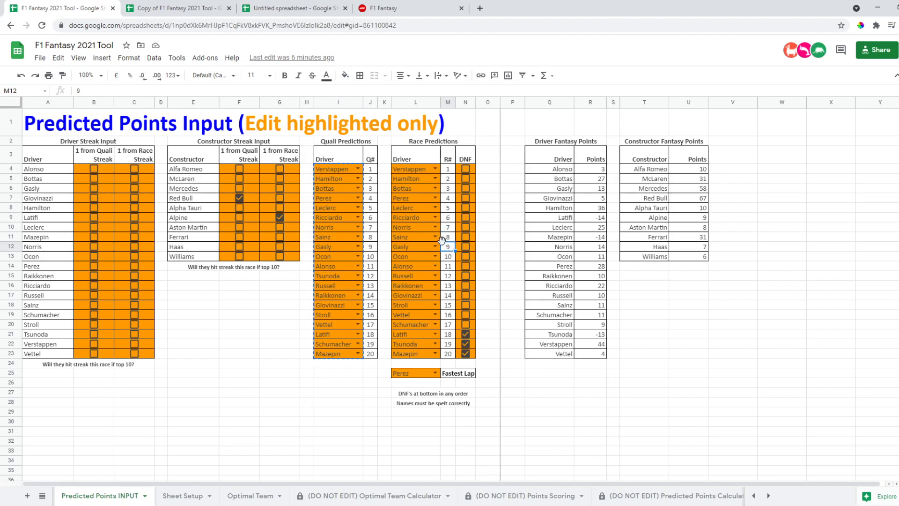
click(338, 207)
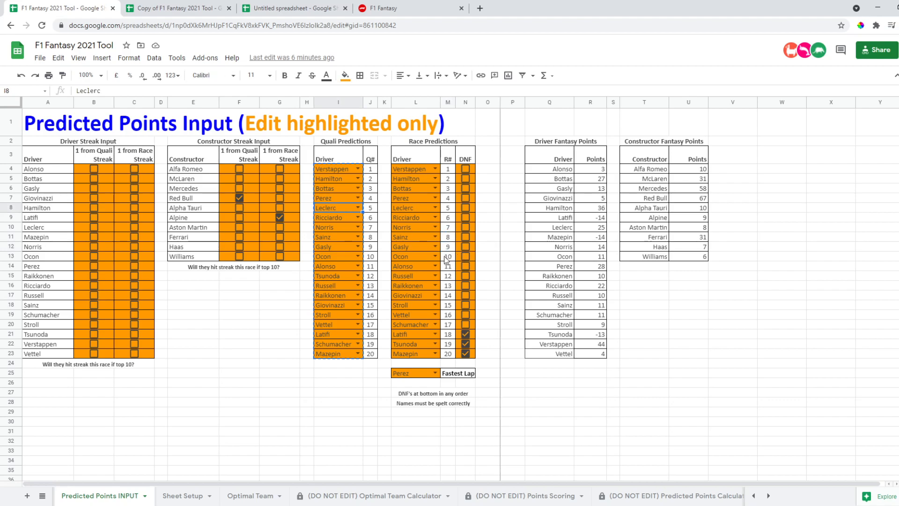
click(435, 227)
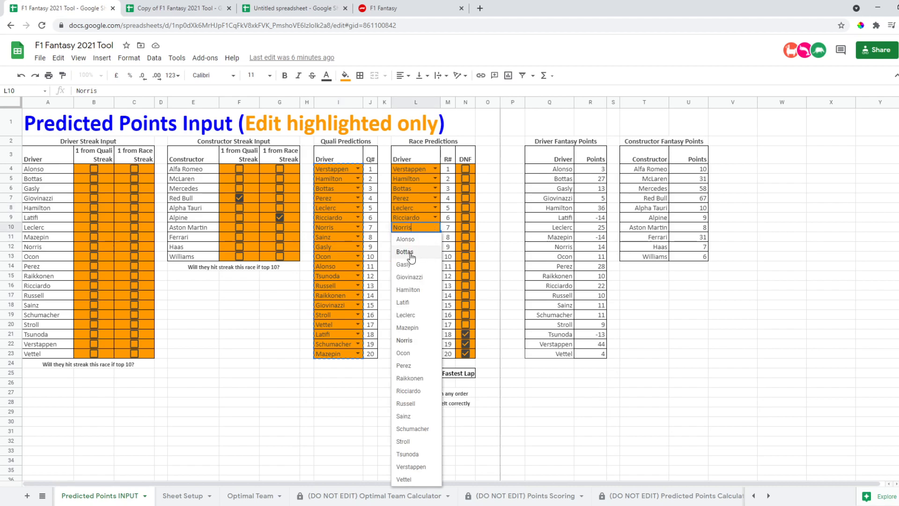
click(325, 390)
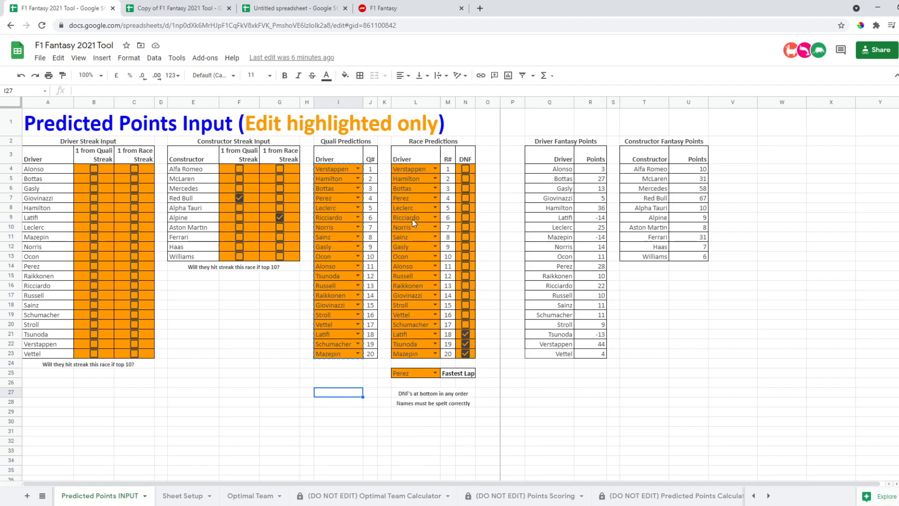
click(451, 237)
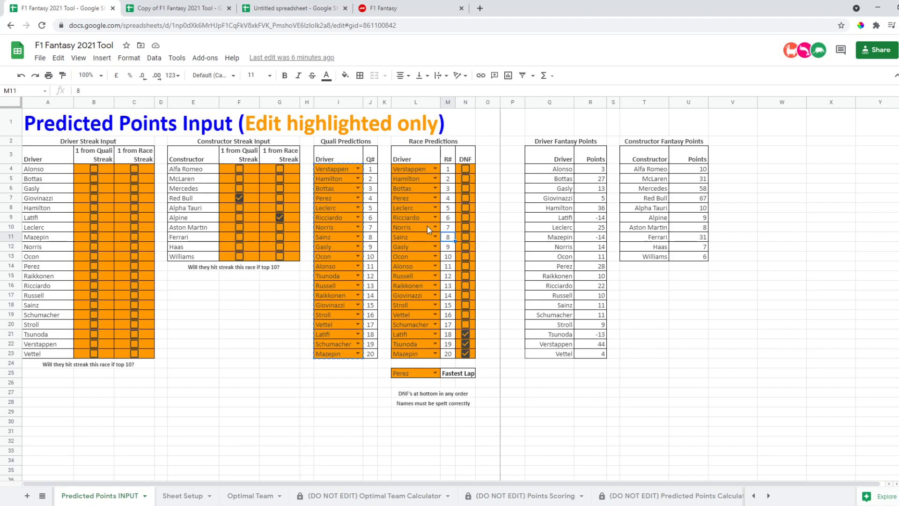
click(283, 288)
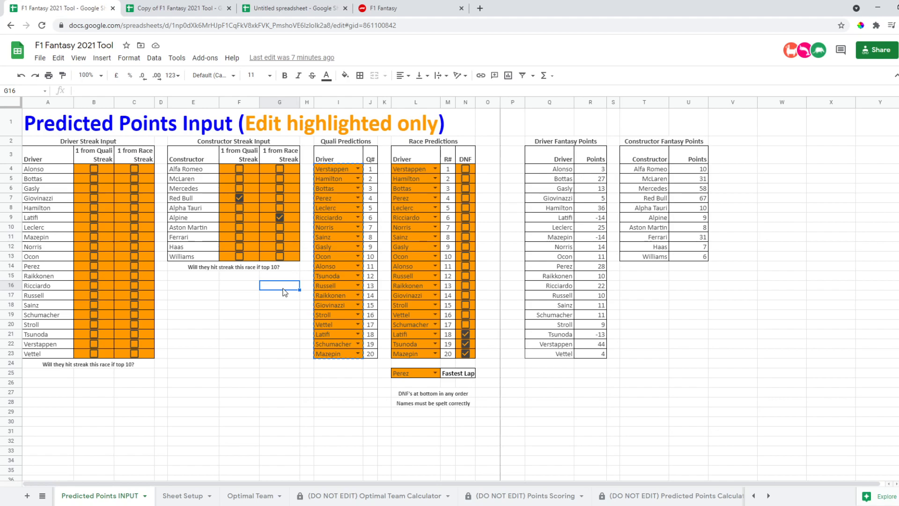
Step: Open the F1 Fantasy Tracker site, f1fantasytracker.com, in a new browser tab
click(481, 8)
text(f1)
key(Return)
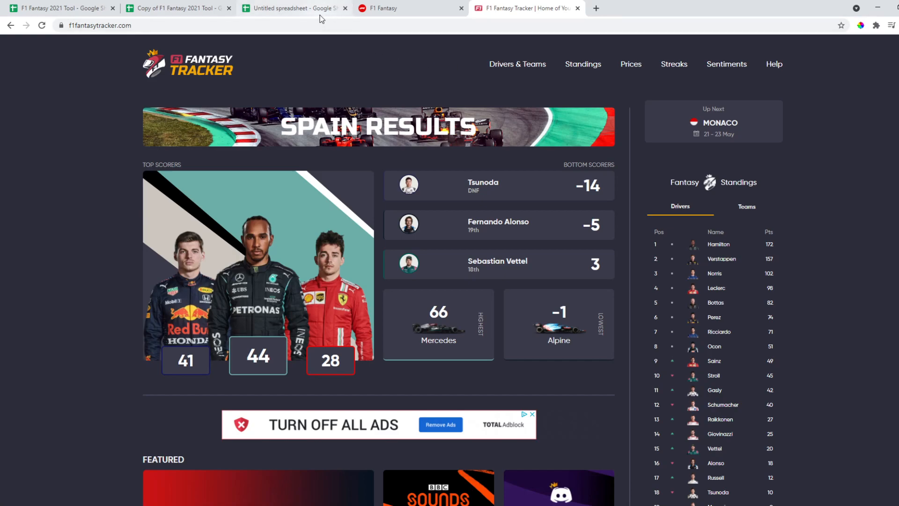
Step: Return to the F1 Fantasy 2021 Tool spreadsheet and review the Predicted Points INPUT sheet
click(288, 16)
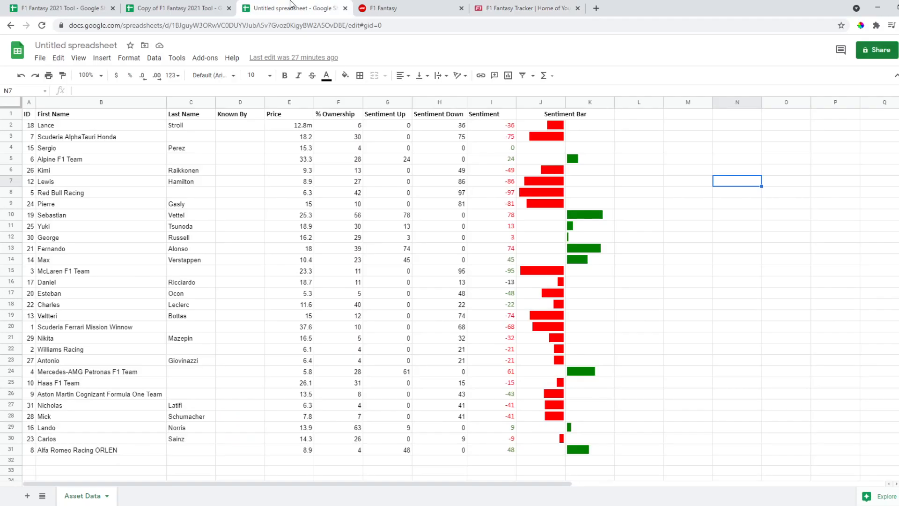
click(178, 10)
click(79, 12)
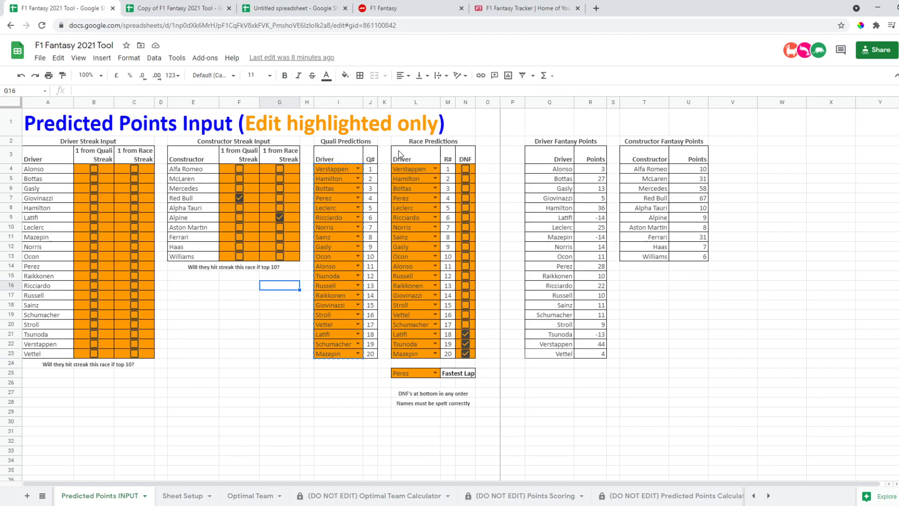
click(290, 363)
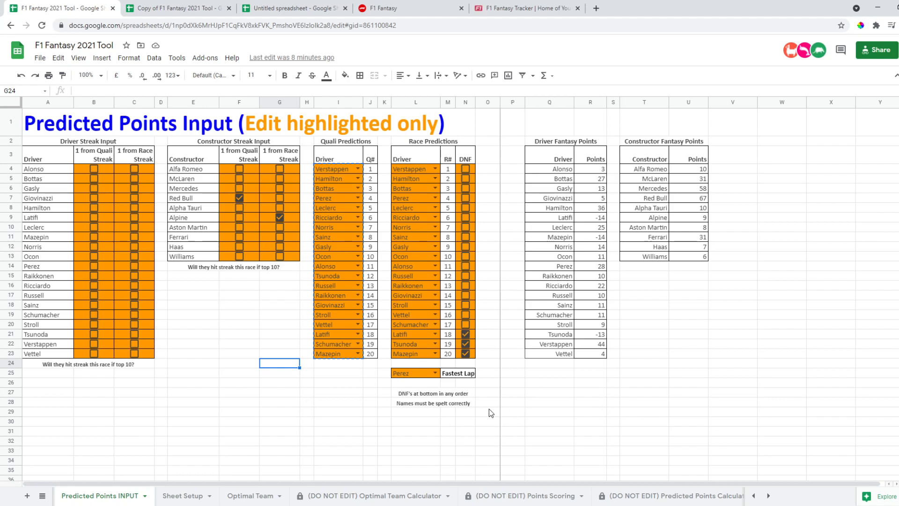
Step: Open the Sheet Setup sheet and examine the Mercedes price and total points in Asset Data
click(189, 495)
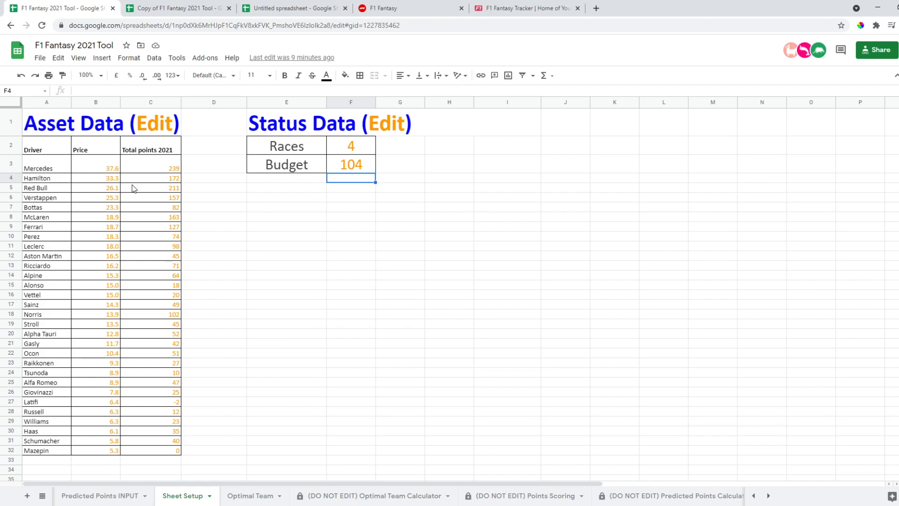
click(111, 165)
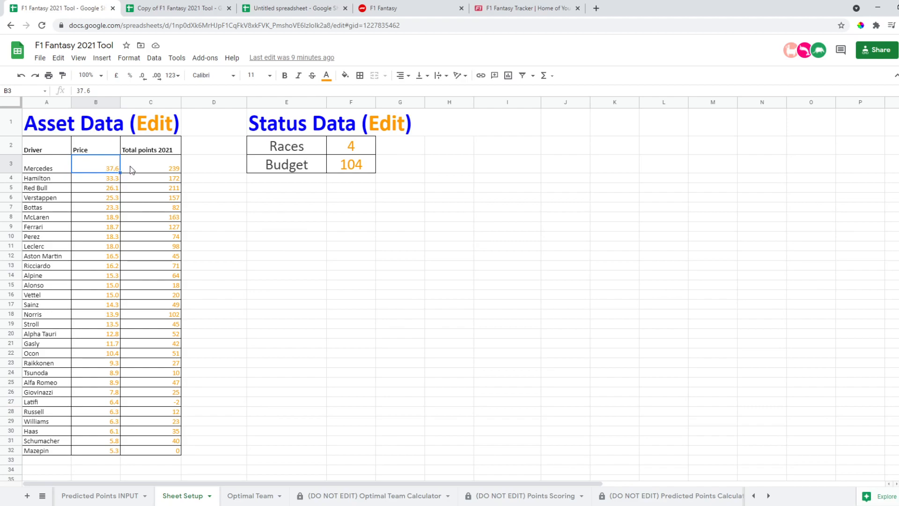
click(157, 171)
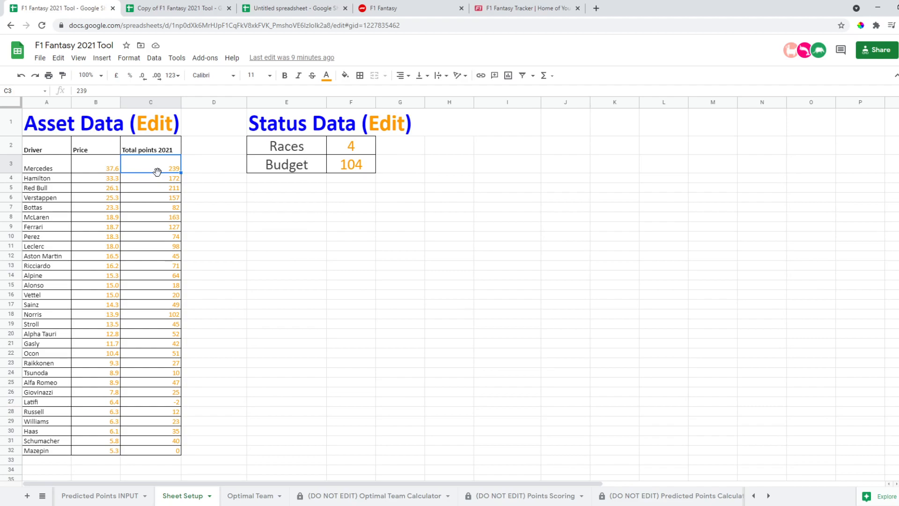
Step: Copy the price and total points values of all assets from Mercedes to Mazepin in Asset Data
drag(107, 166, 155, 178)
drag(172, 218, 155, 450)
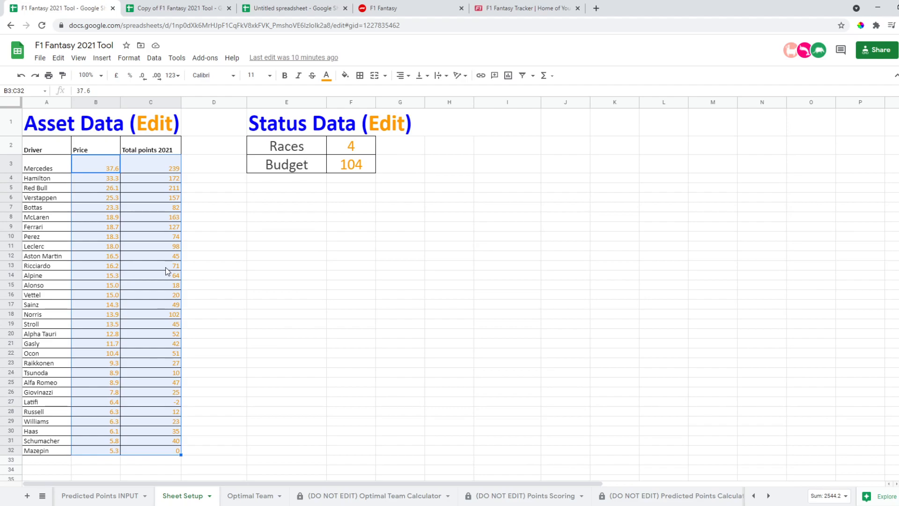
right_click(144, 307)
click(183, 159)
click(399, 314)
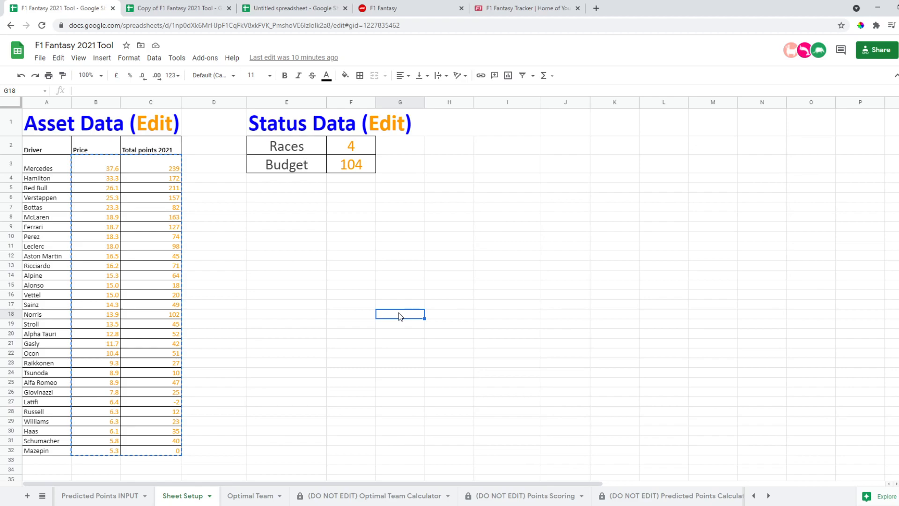
click(245, 267)
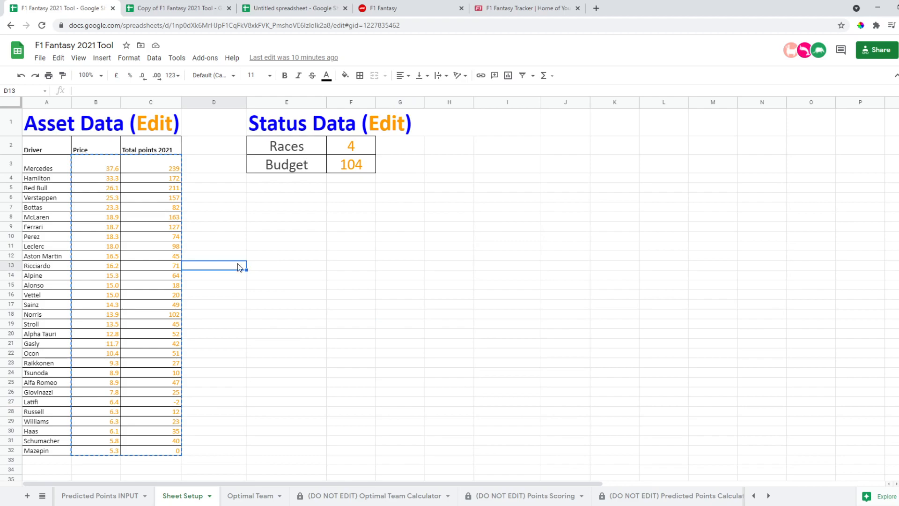
click(109, 171)
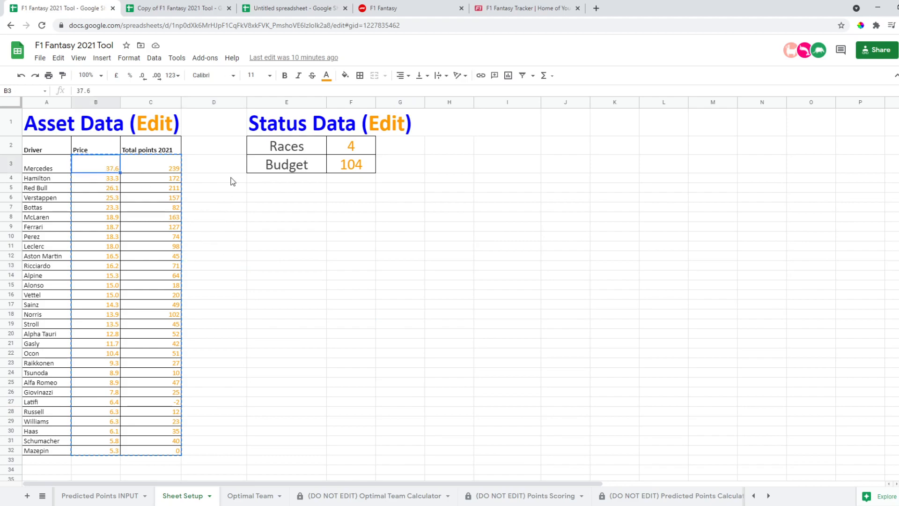
Step: View the asset data in the untitled spreadsheet and return to Sheet Setup in the F1 Fantasy 2021 Tool
click(276, 8)
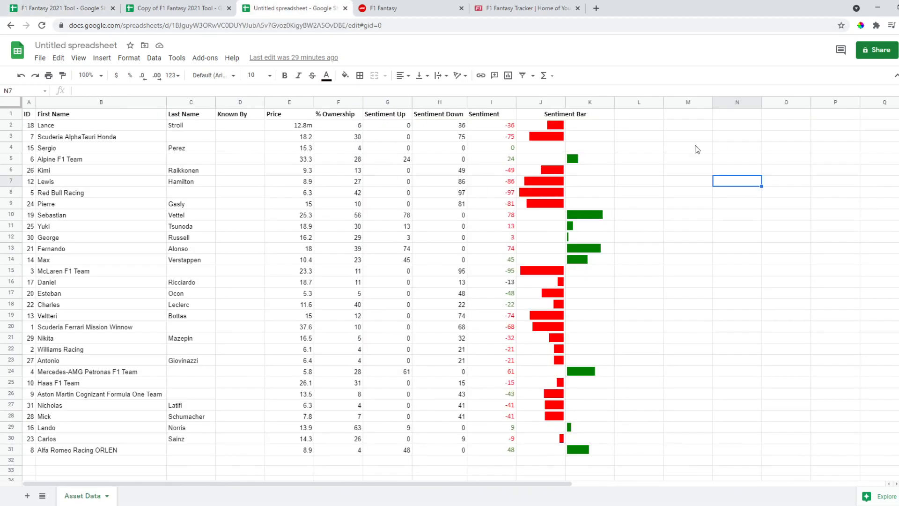
click(29, 5)
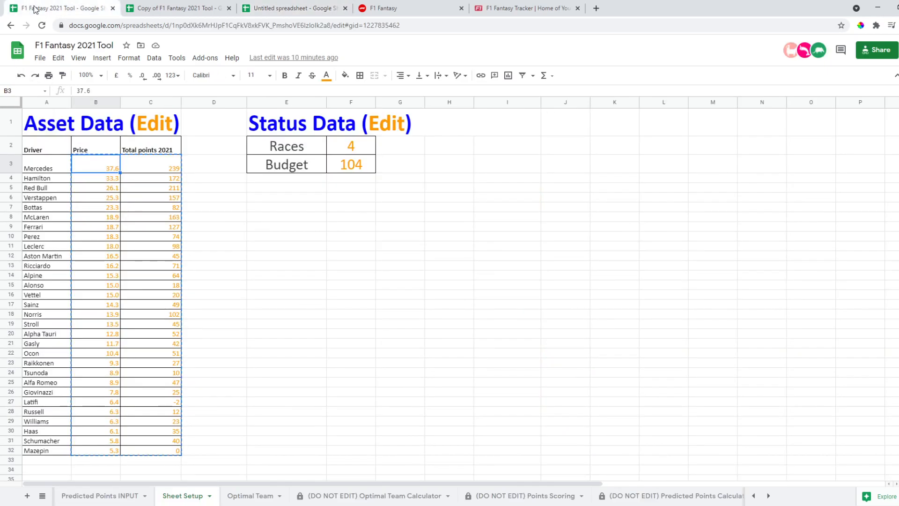
click(215, 211)
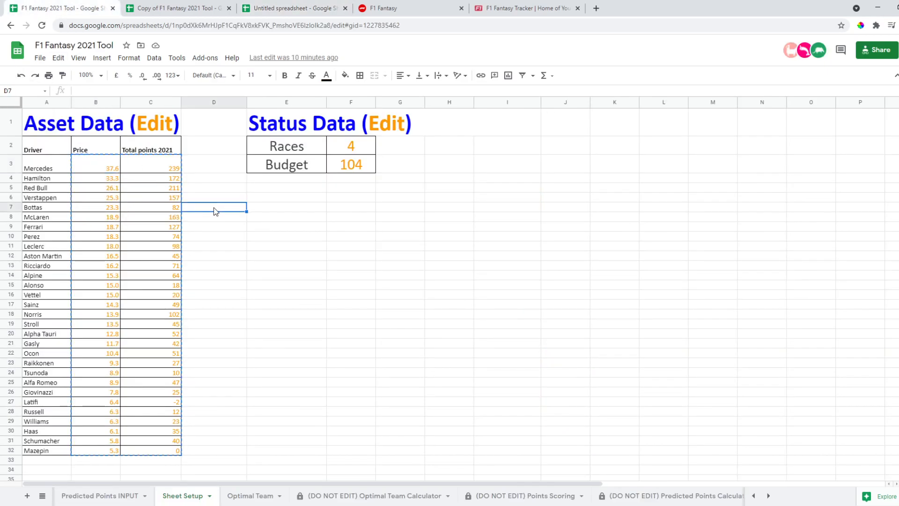
click(288, 256)
click(257, 247)
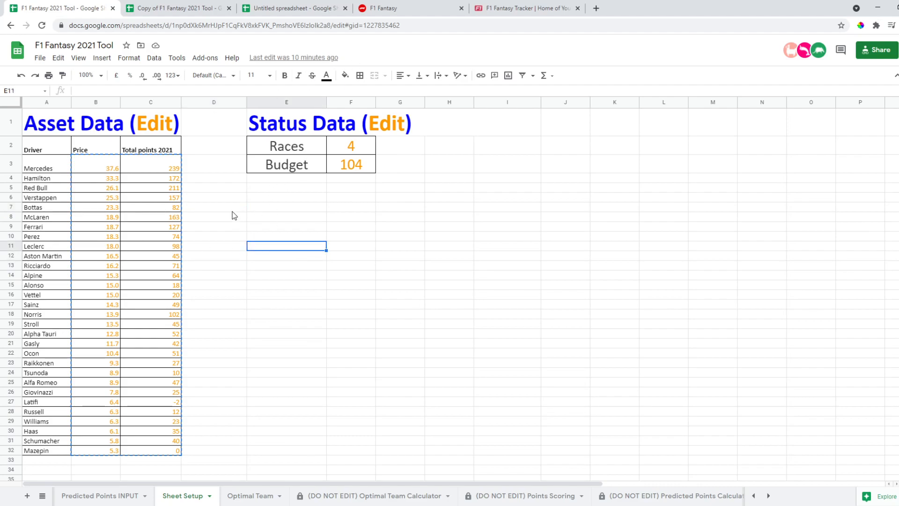
Step: Check the Races value in Status Data and the average points formulas for the first team's top two drivers in Team Picker
click(343, 150)
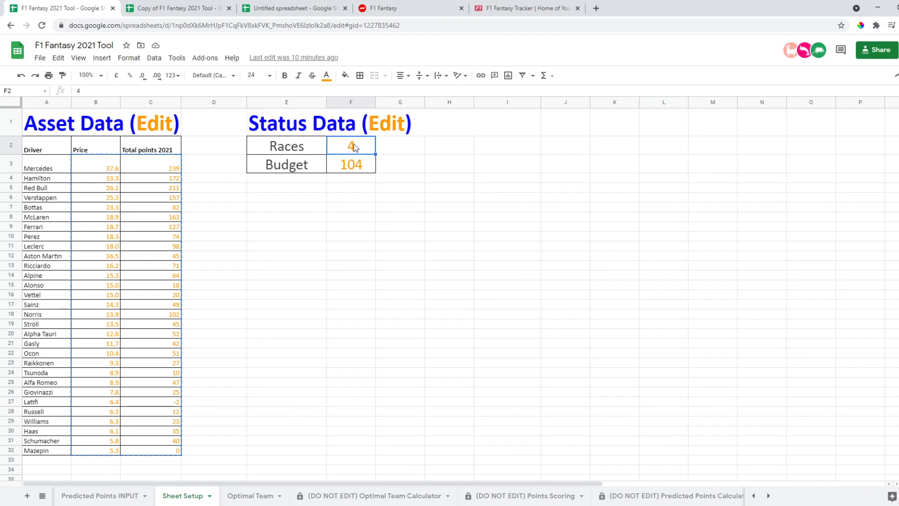
click(94, 496)
click(42, 496)
click(66, 382)
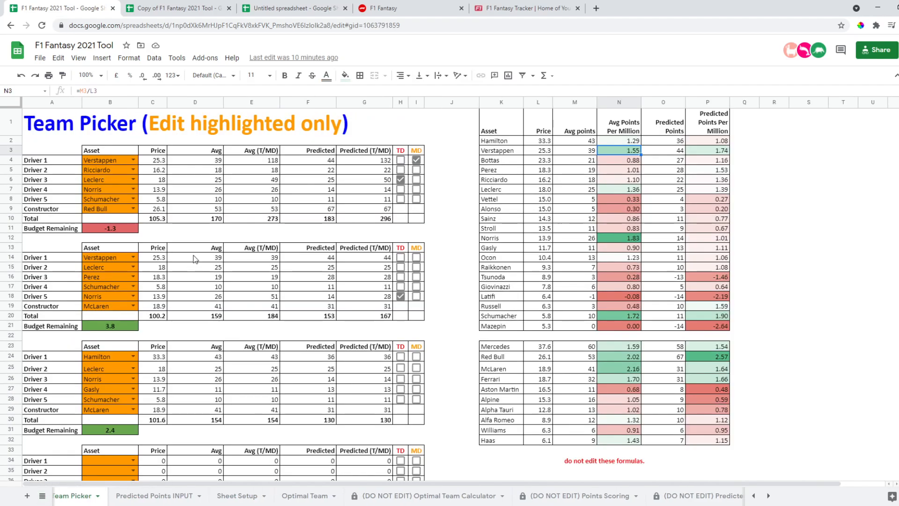
click(211, 162)
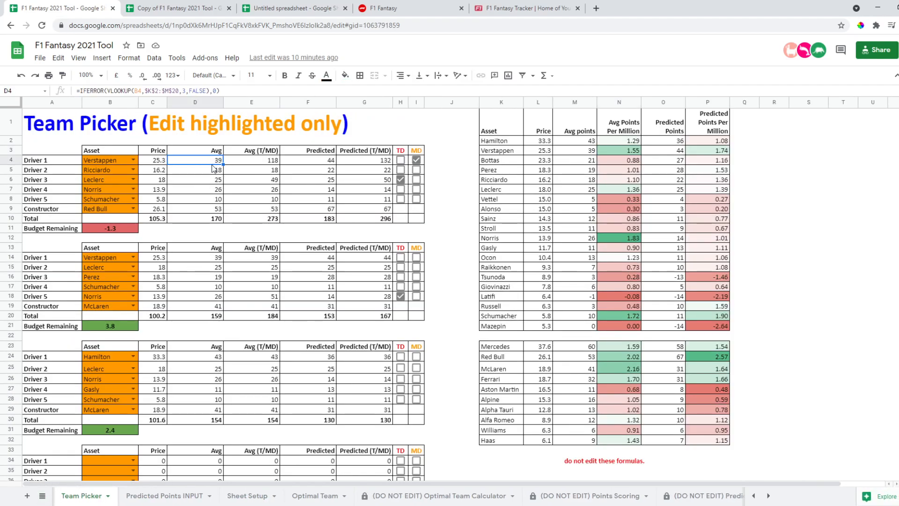
click(216, 170)
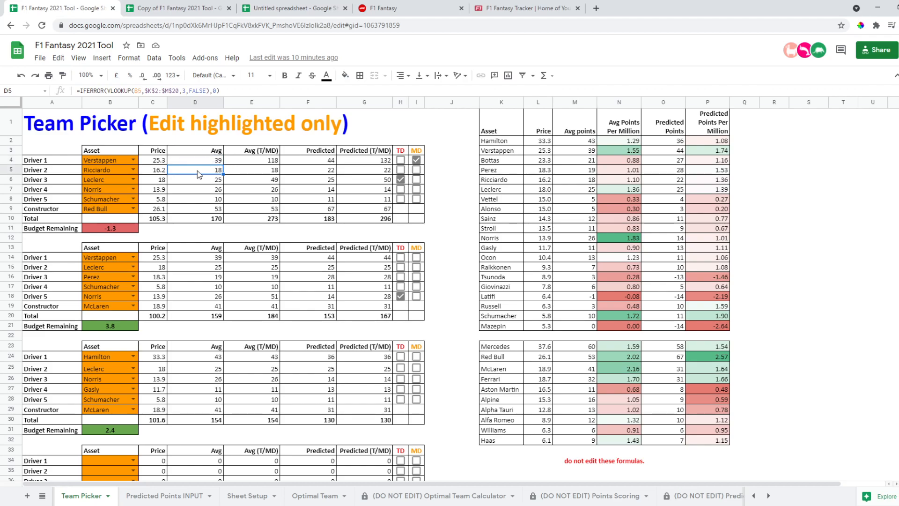
click(208, 162)
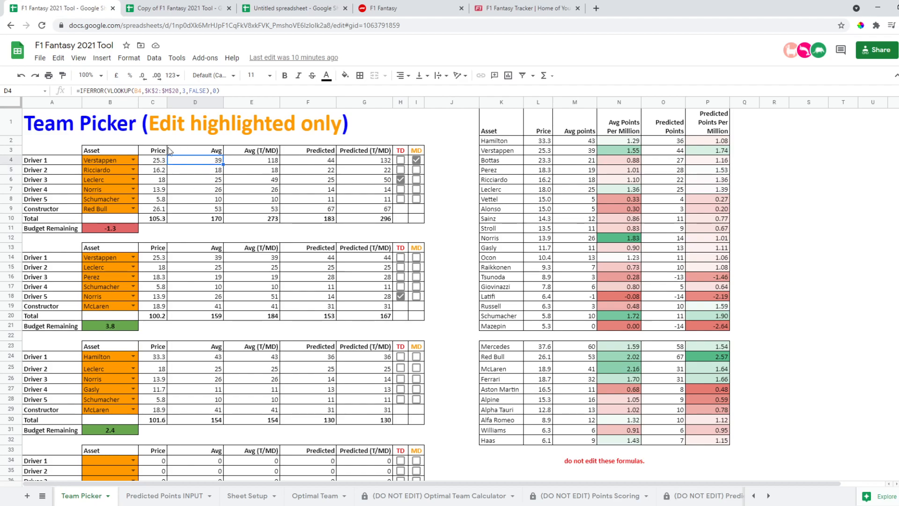
Step: Check the Budget value in Sheet Setup and look over the calculator settings on the Optimal Team sheet
click(245, 496)
click(350, 168)
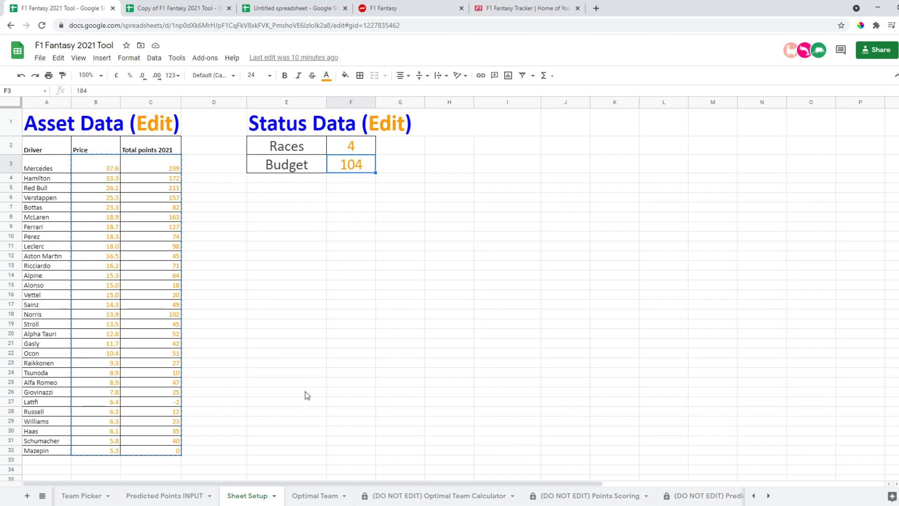
click(308, 495)
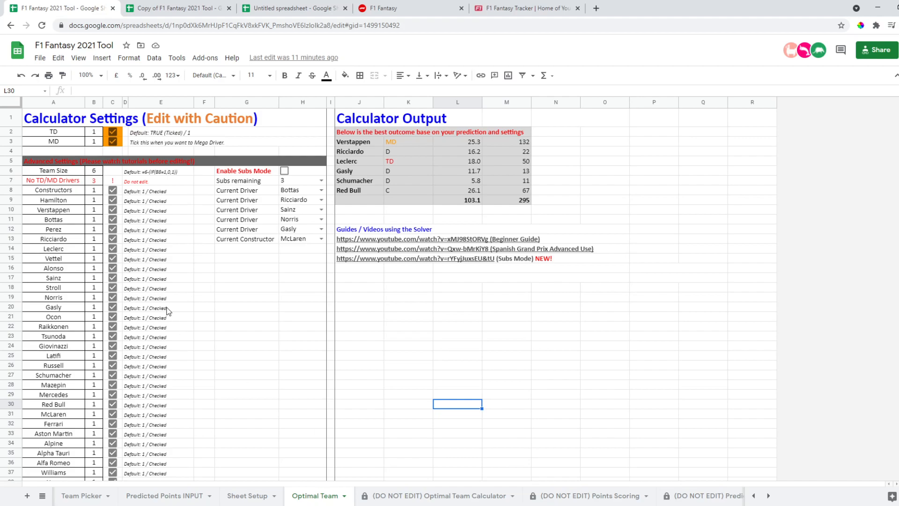
scroll(167, 323, down, 2)
scroll(159, 328, up, 2)
Step: Open the OpenSolver add-on alongside the Optimal Team sheet
click(206, 58)
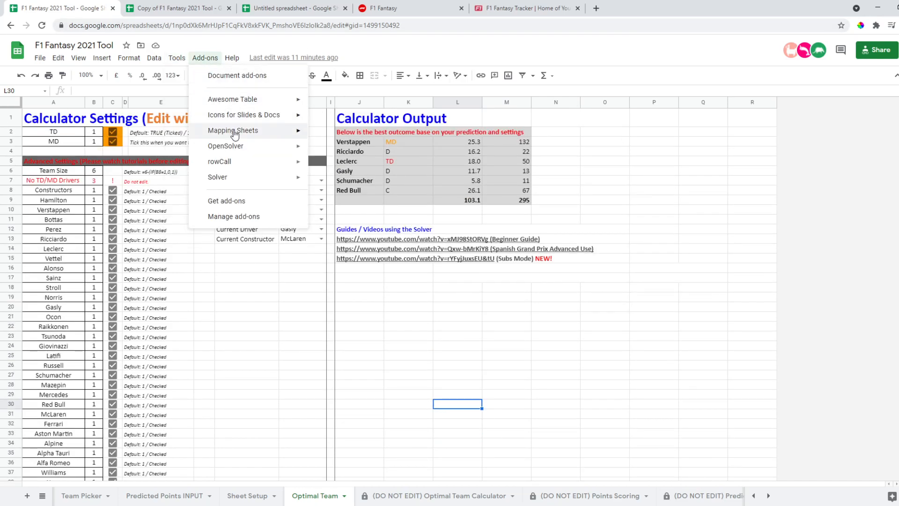
mouse_move(236, 149)
click(300, 149)
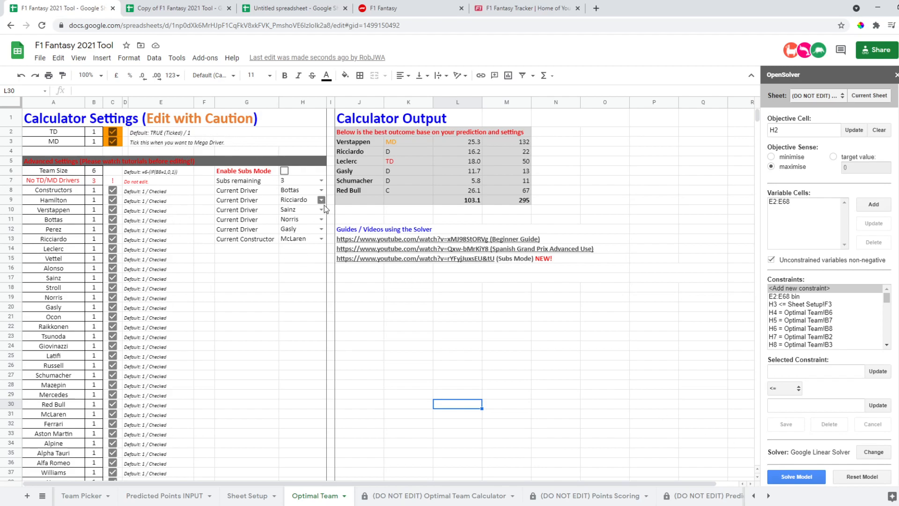
Step: Look over the Predicted Points INPUT sheet and turn off MD in the Optimal Team calculator settings
click(172, 496)
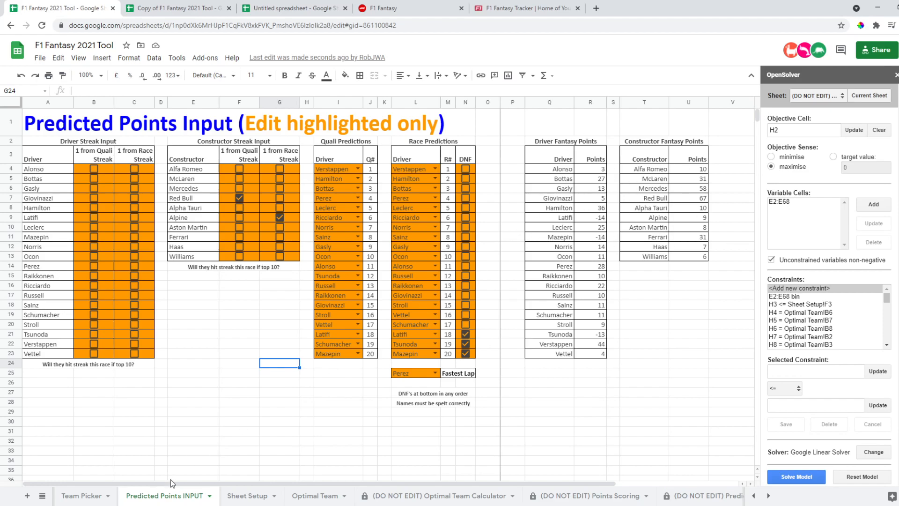
click(313, 496)
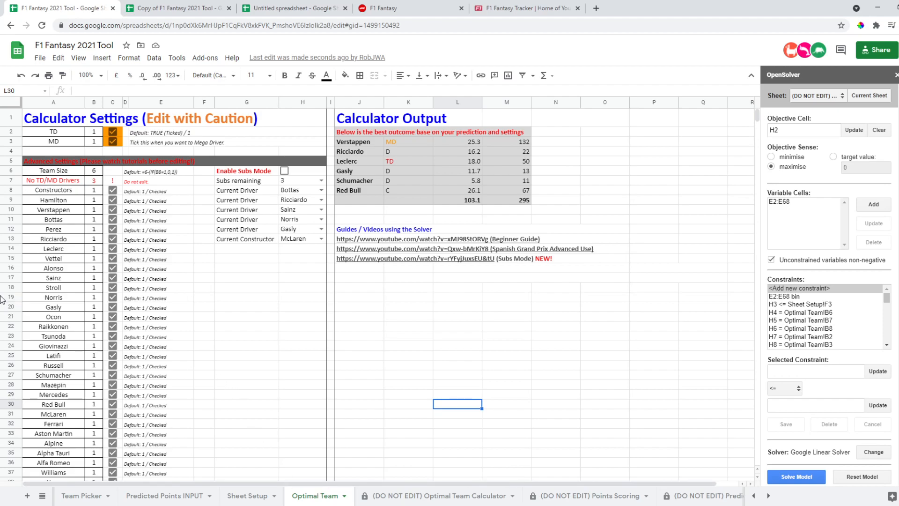
click(112, 142)
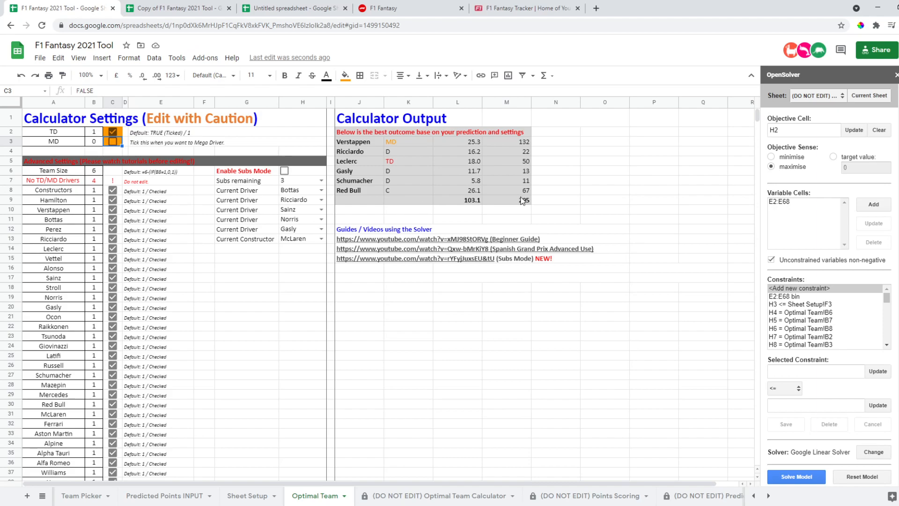
Step: Review the inputs on the Predicted Points INPUT, Team Picker and Sheet Setup sheets and return to Optimal Team
click(170, 499)
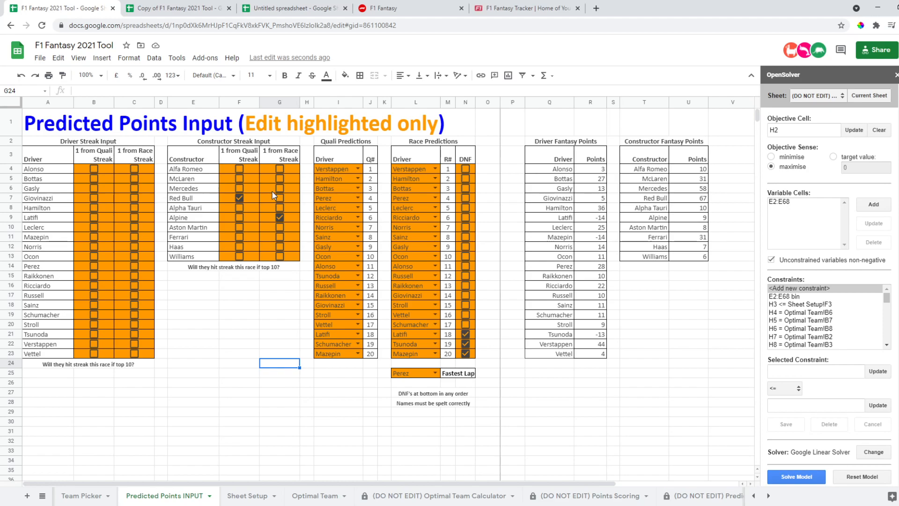
click(303, 499)
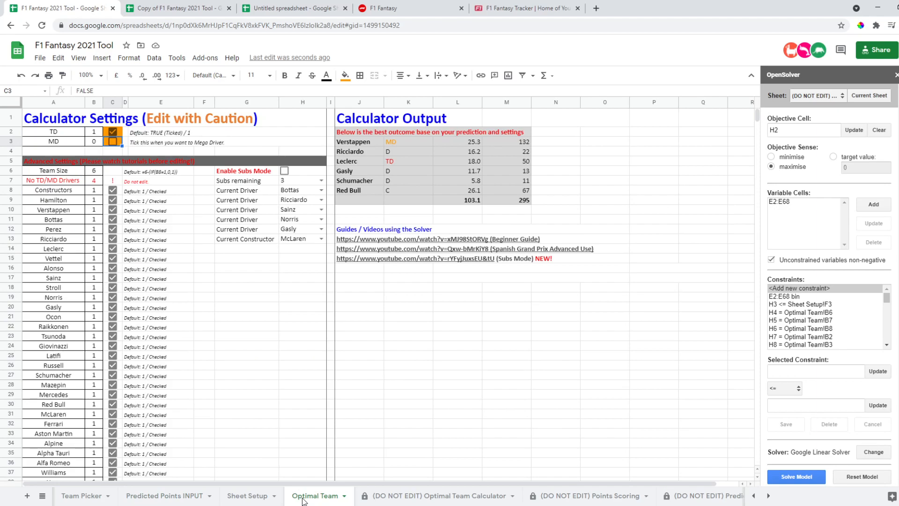
click(77, 496)
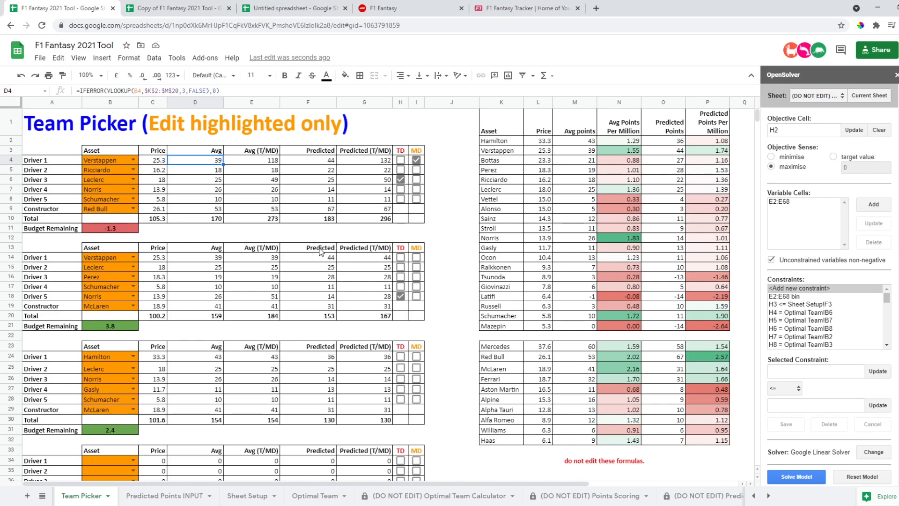
click(180, 495)
click(247, 496)
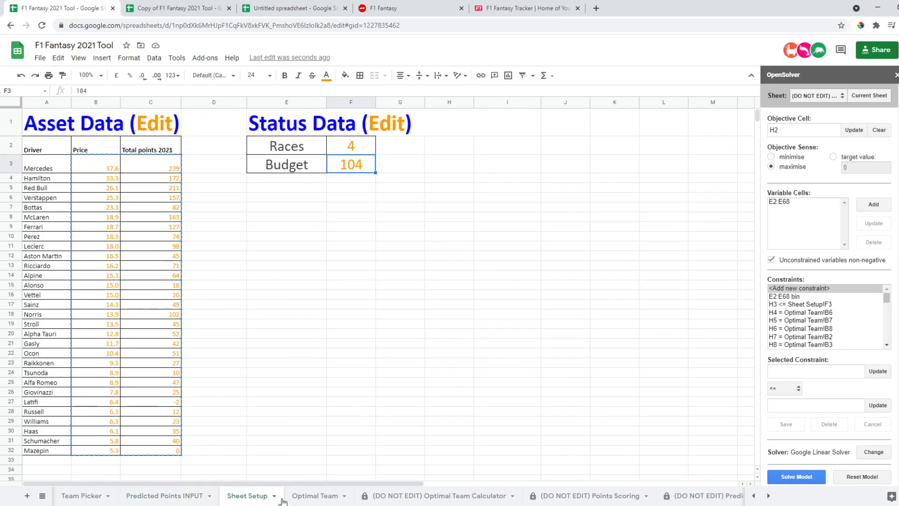
click(315, 496)
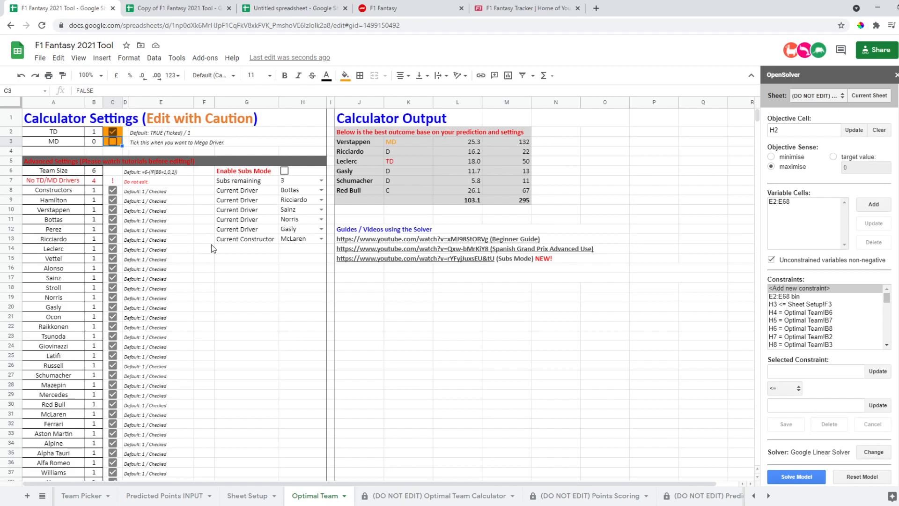
Step: Solve the optimal team model with OpenSolver using the TD-only calculator settings
scroll(209, 245, down, 2)
scroll(209, 245, up, 2)
click(790, 476)
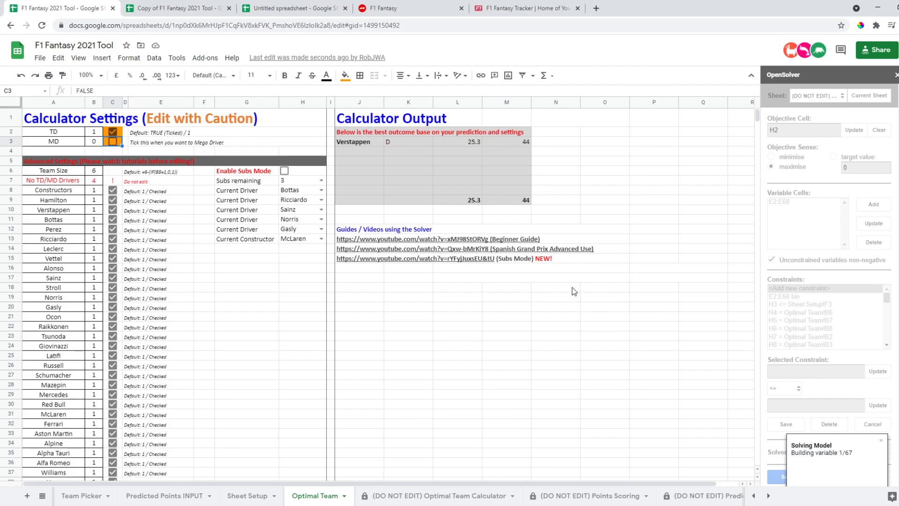
Step: Examine the Team Size, TD, No TD/MD Drivers, Constructors and individual asset limits in the Optimal Team calculator settings
click(94, 173)
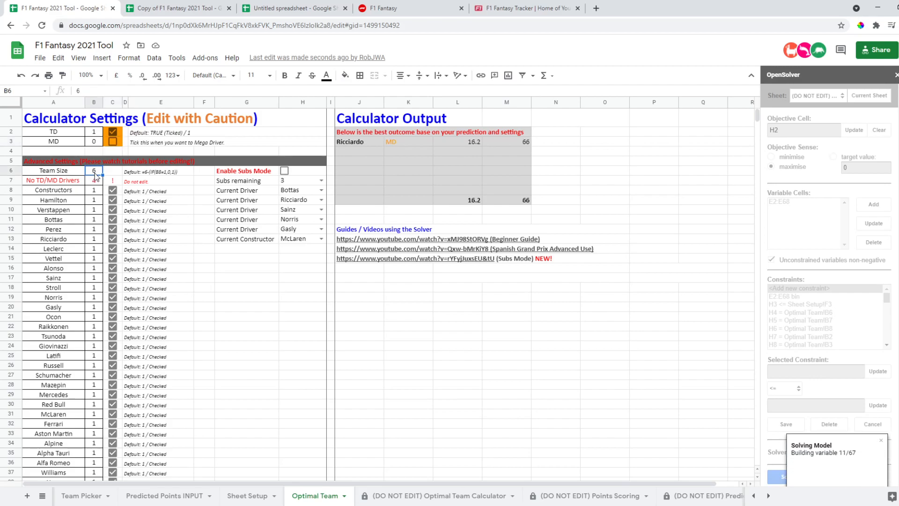
click(96, 134)
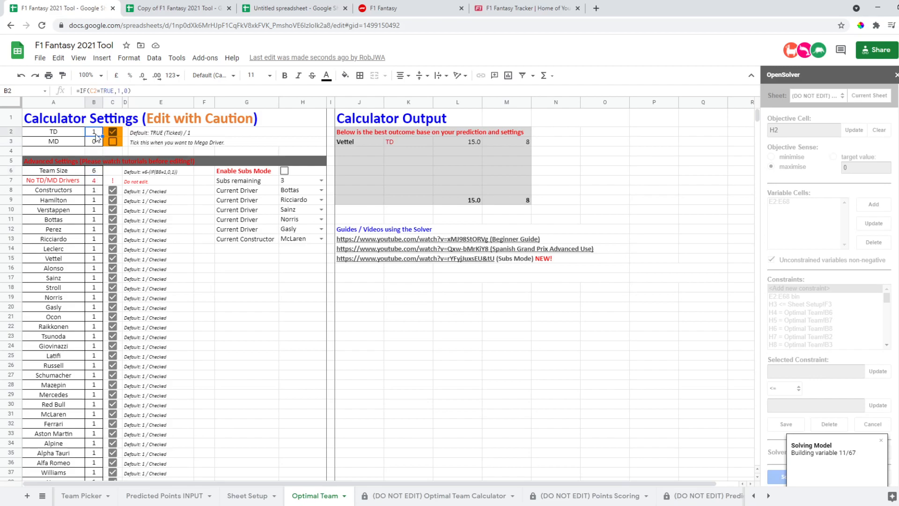
click(93, 182)
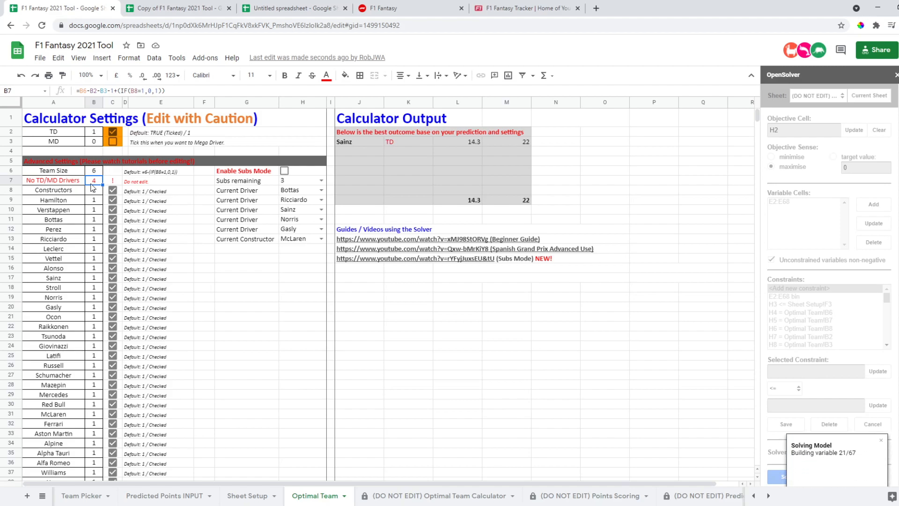
click(43, 182)
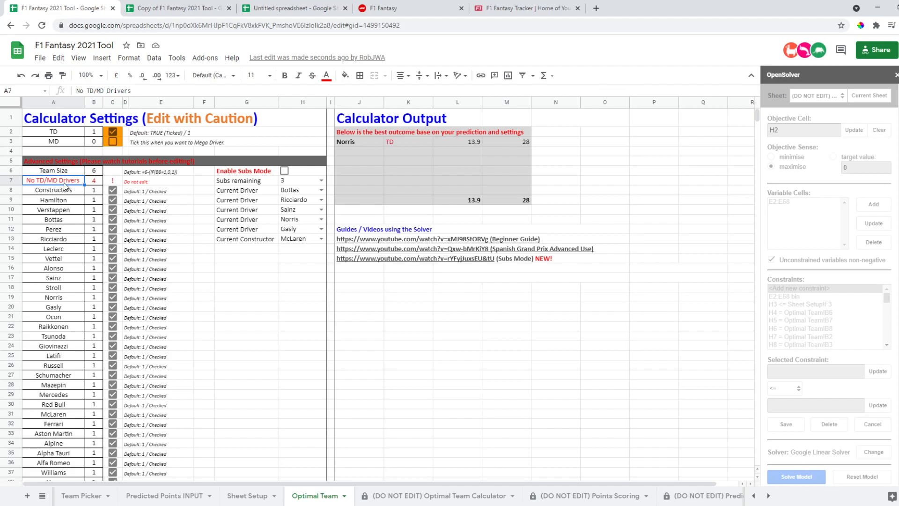
click(69, 192)
click(89, 195)
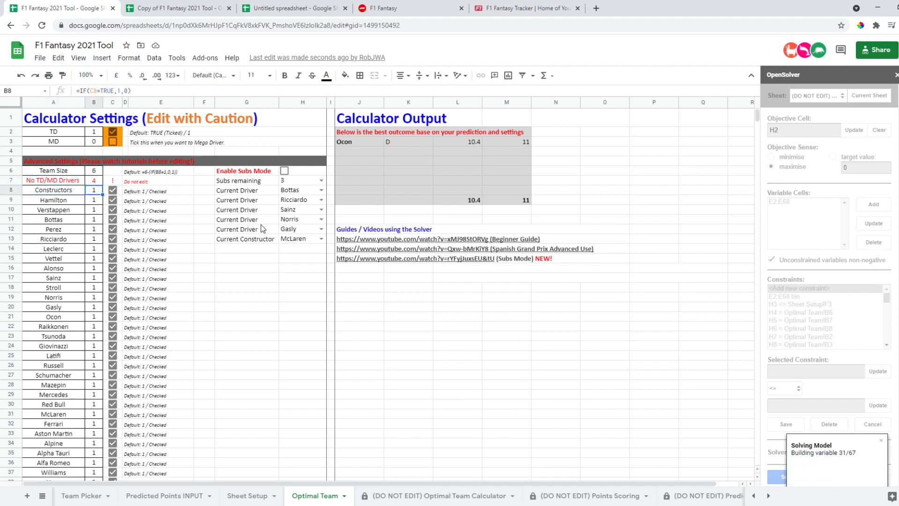
drag(92, 202, 96, 172)
click(281, 350)
scroll(77, 211, up, 1)
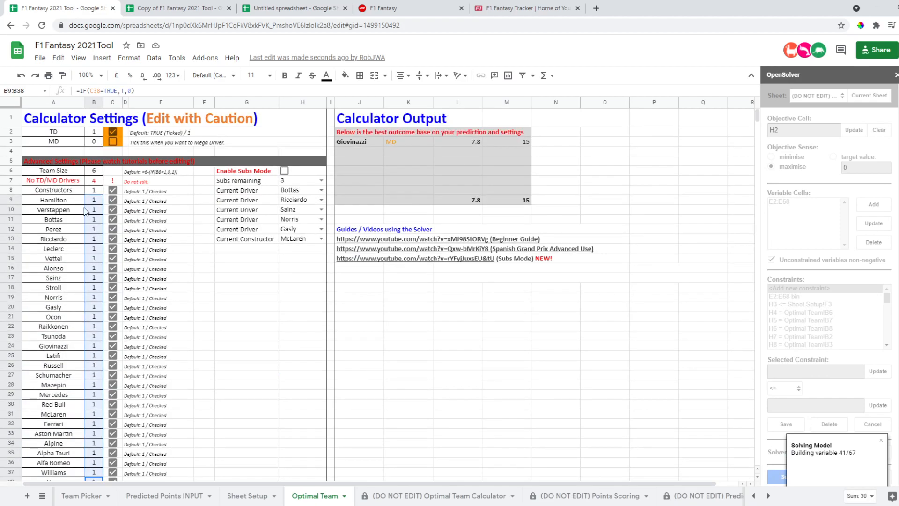
Step: Check the Hamilton limit and the solved team's total points, and view the asset and status data on Sheet Setup
click(94, 202)
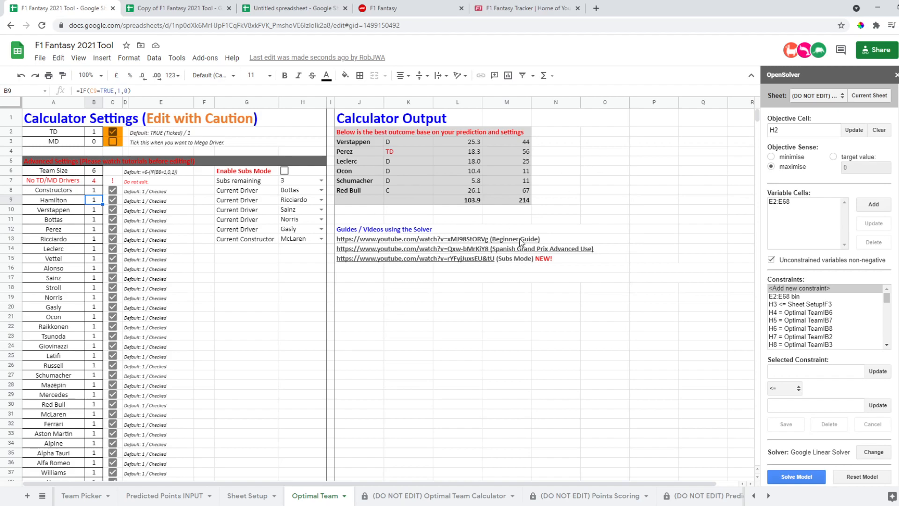
click(529, 199)
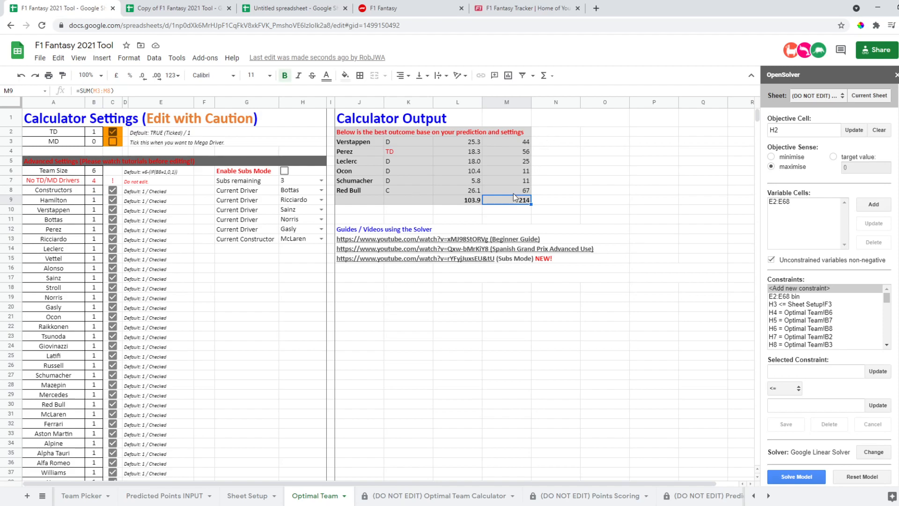
click(244, 497)
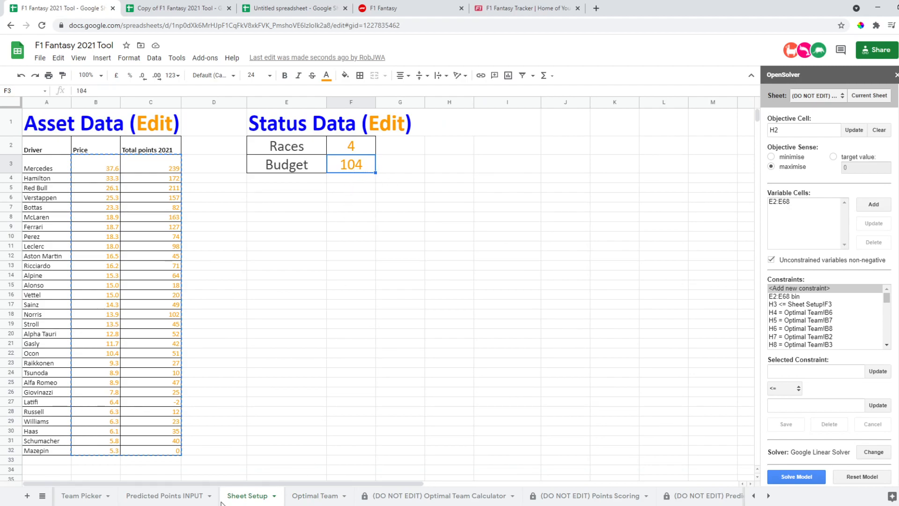
Step: Review the driver and constructor streak inputs and the quali and race predictions on the Predicted Points INPUT sheet
click(174, 497)
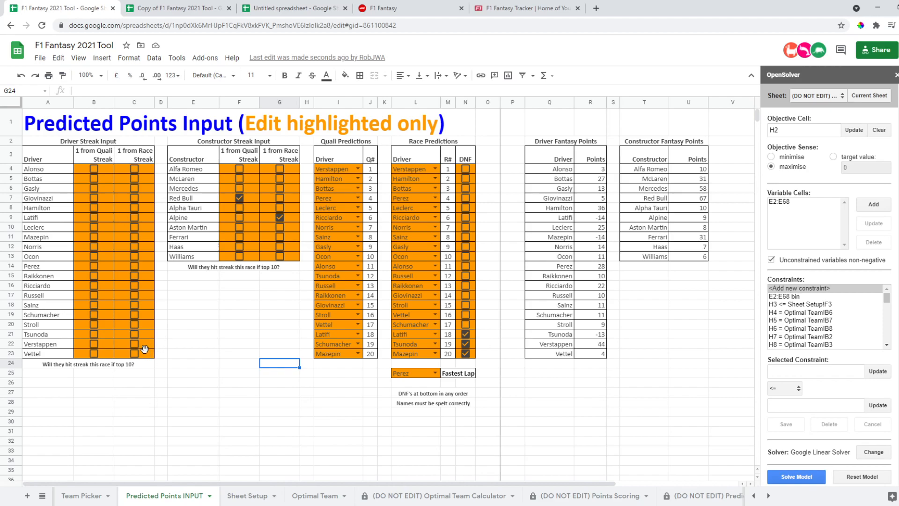
drag(147, 354, 83, 165)
drag(238, 276, 239, 286)
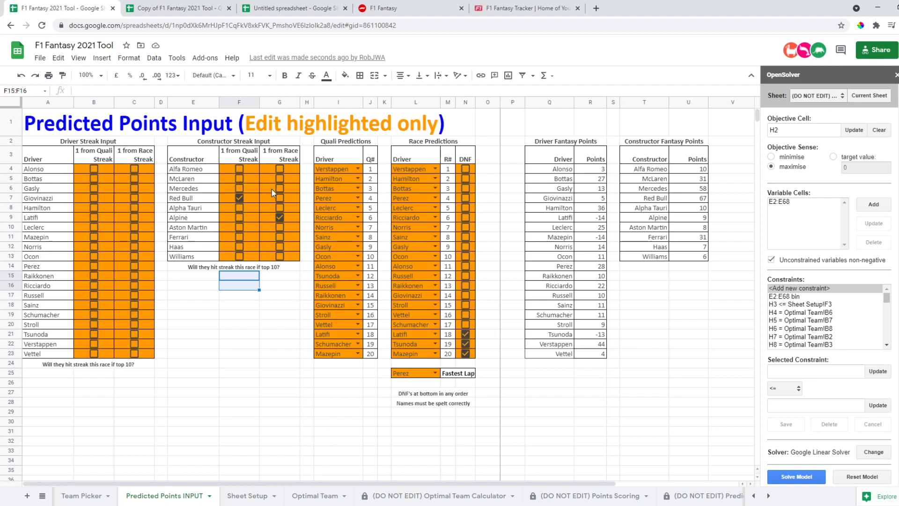
drag(487, 343, 322, 171)
drag(487, 354, 311, 173)
click(263, 323)
drag(307, 276, 47, 169)
click(235, 344)
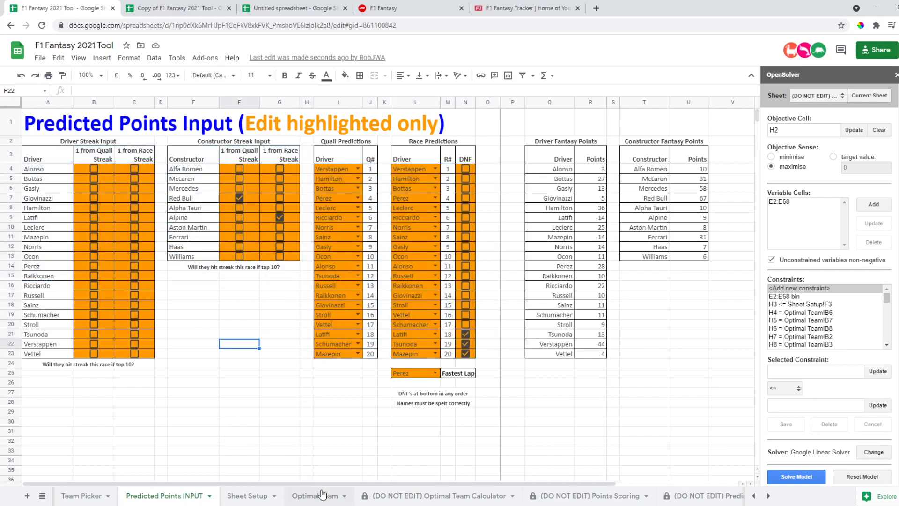
Step: Return to the Optimal Team sheet and examine the Calculator Output's drivers, constructor, prices and predicted points
click(307, 500)
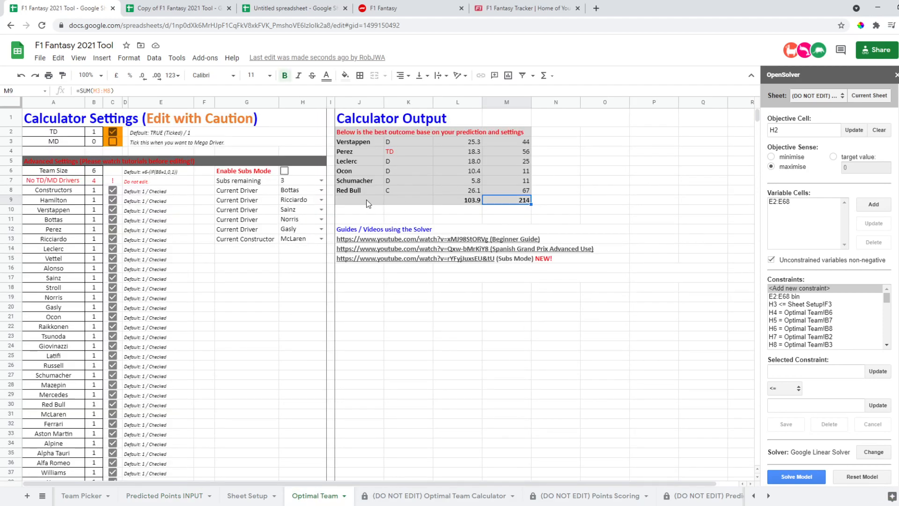
drag(346, 204, 498, 136)
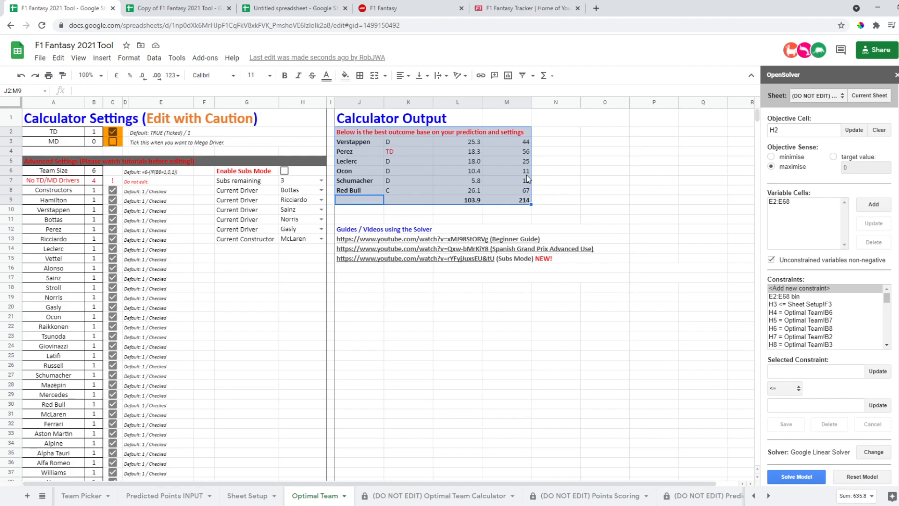
click(499, 306)
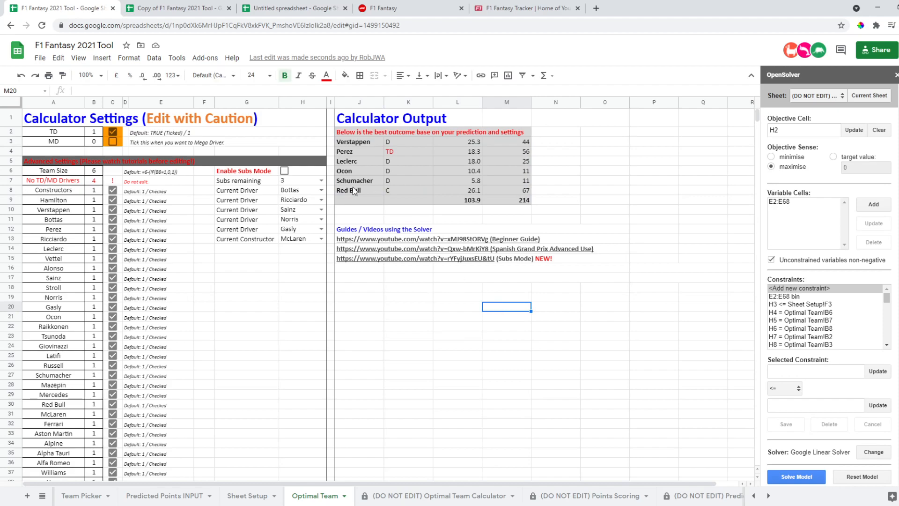
drag(368, 214, 515, 132)
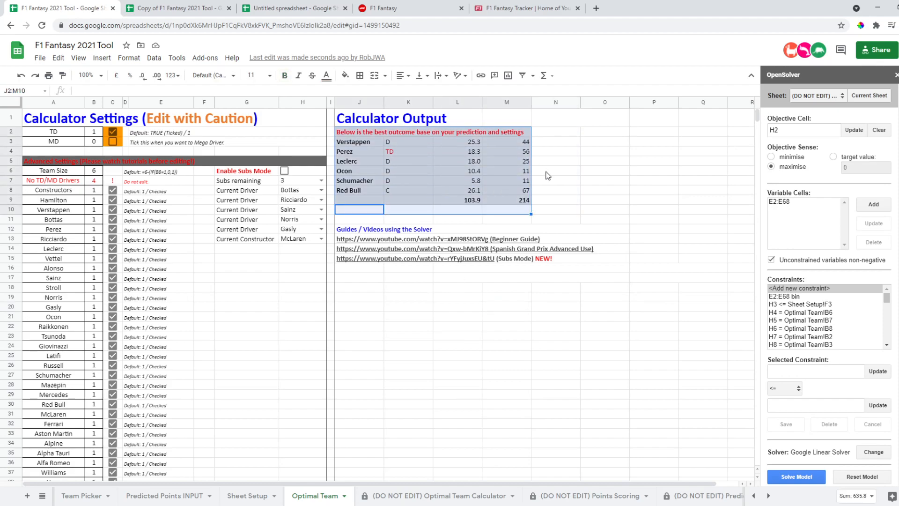
click(494, 323)
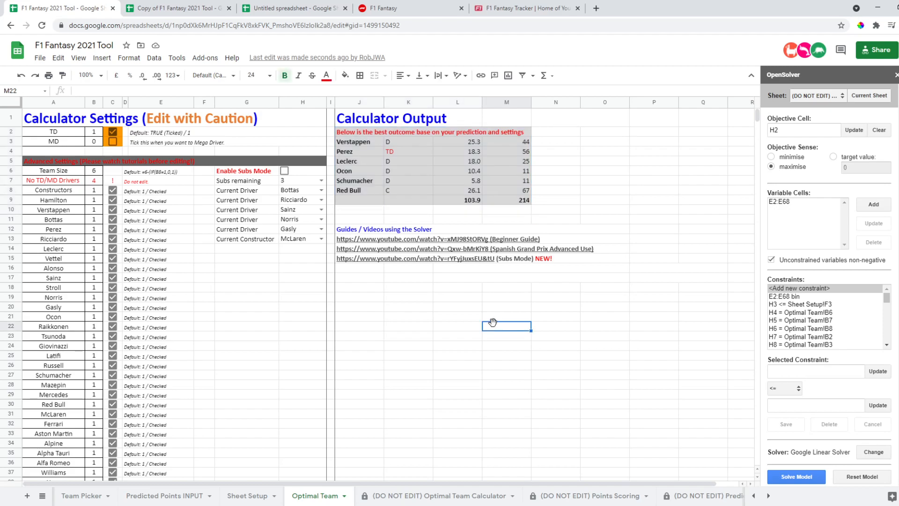
drag(361, 203, 517, 136)
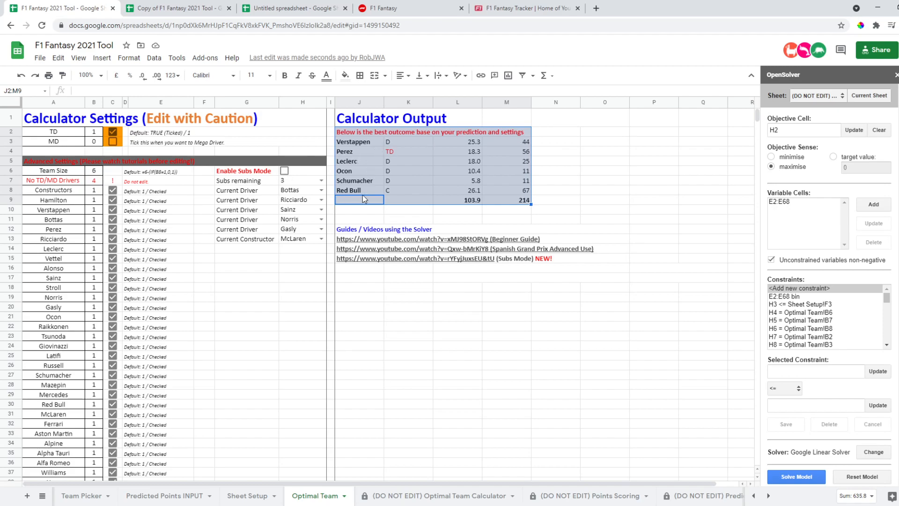
drag(368, 181, 363, 164)
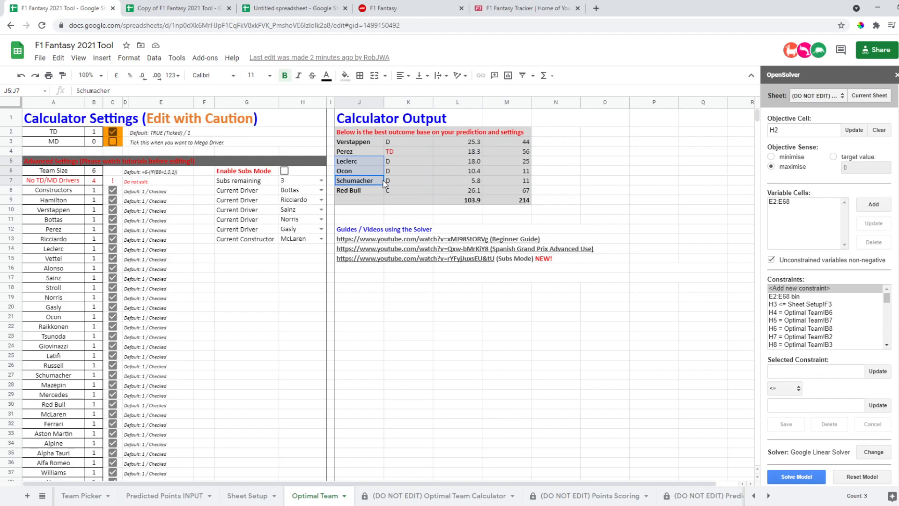
drag(364, 193, 513, 137)
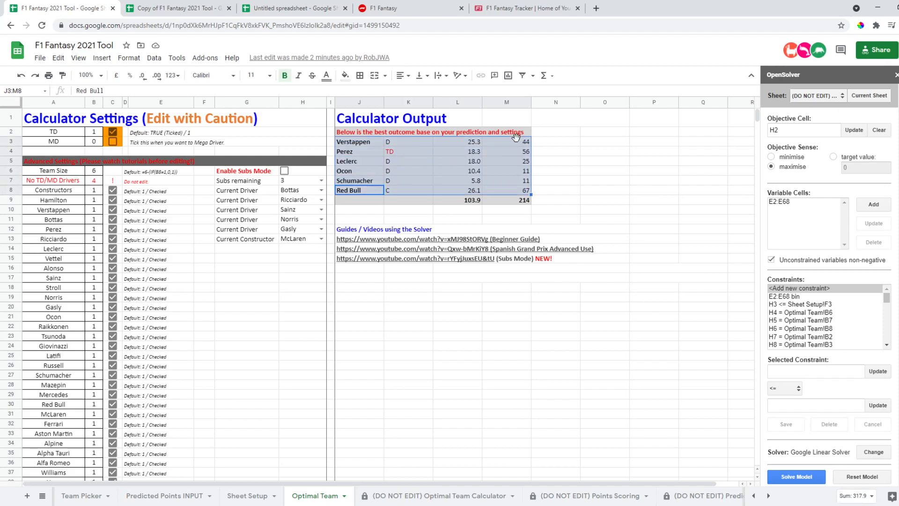
click(574, 180)
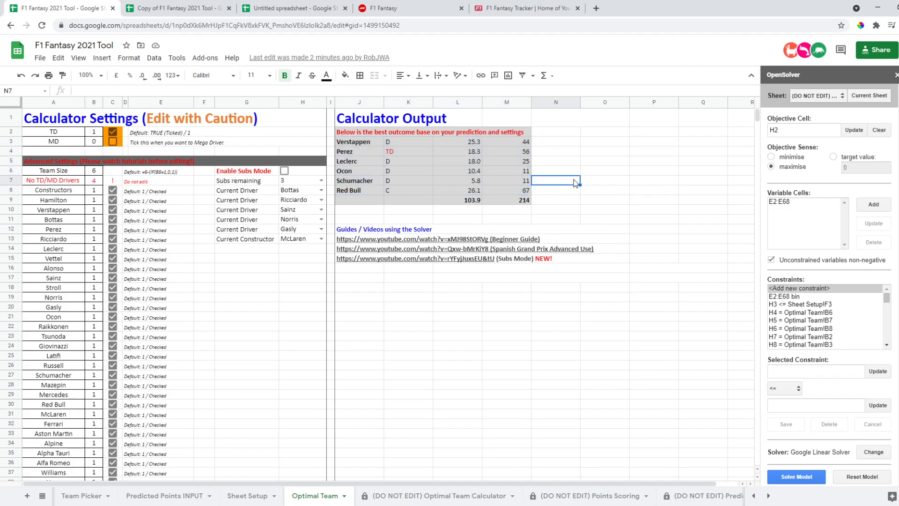
click(364, 172)
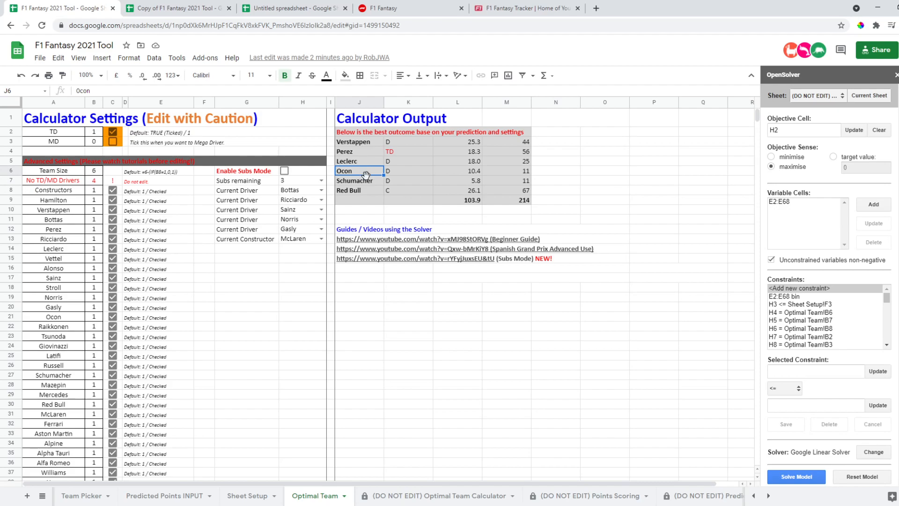
click(363, 154)
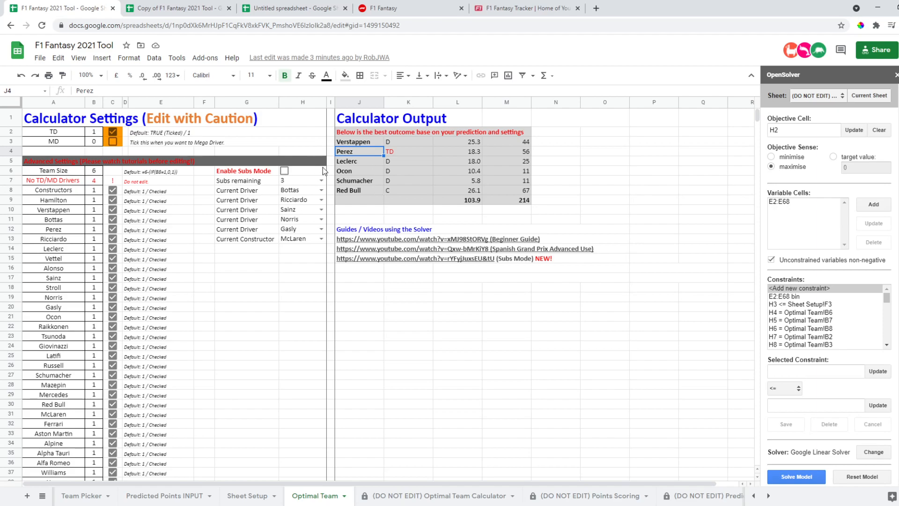
Step: Enable Subs Mode, accept the protected-range edit without further reminders for 5 minutes, and set Subs remaining to 2
click(285, 173)
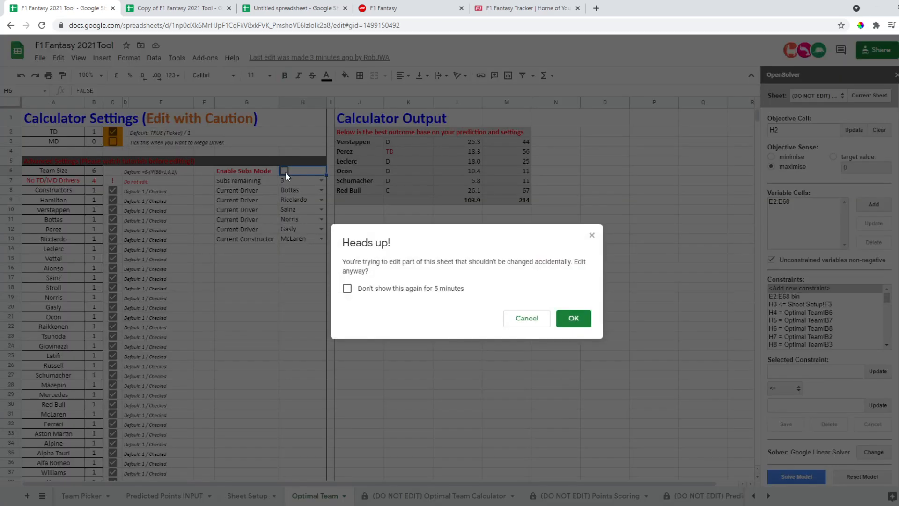
click(415, 289)
click(563, 320)
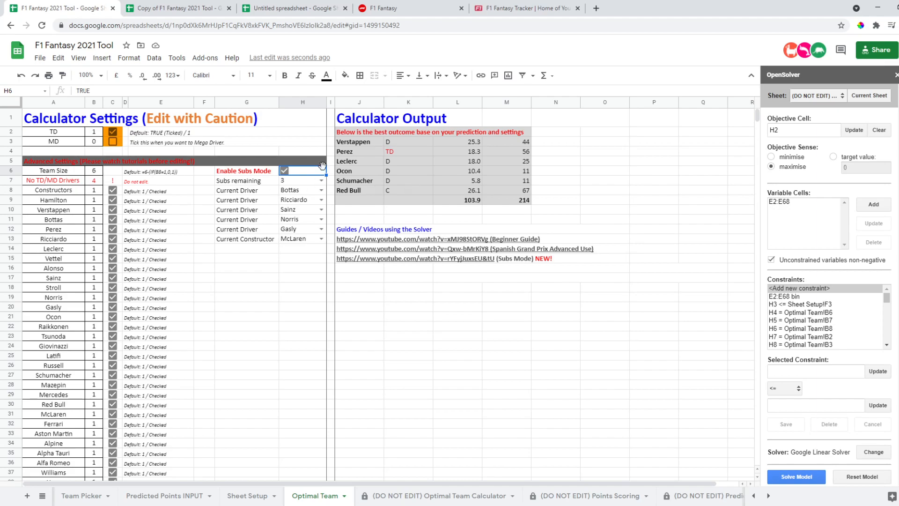
click(323, 182)
click(298, 211)
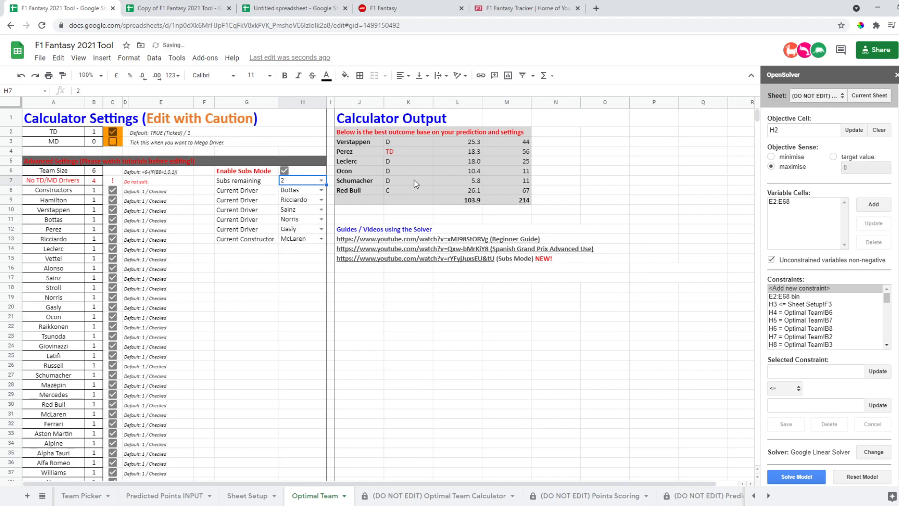
Step: Go through the five Current Driver entries and the Current Constructor, comparing them with the Calculator Output team
click(321, 191)
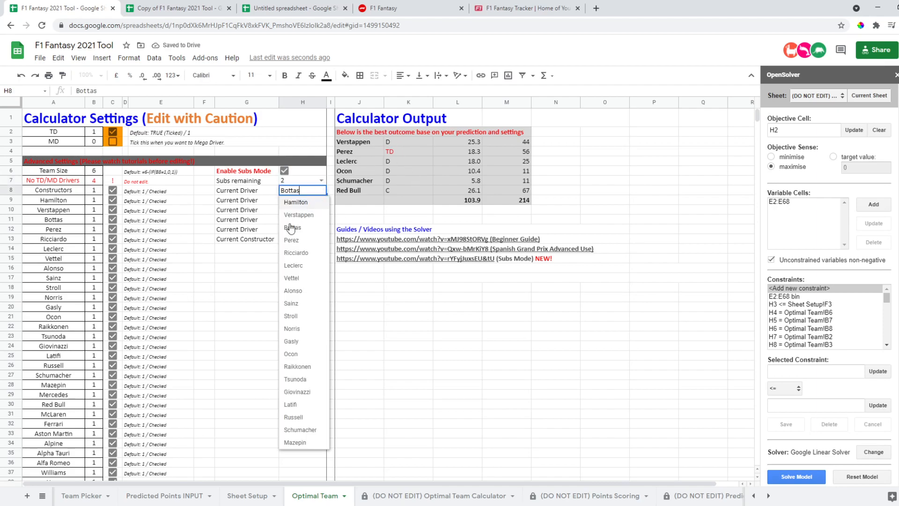
click(377, 211)
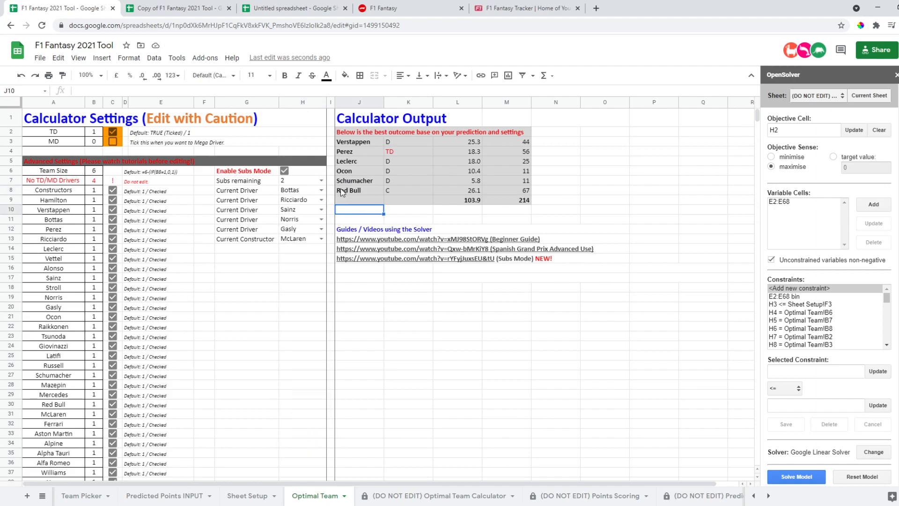
click(302, 191)
click(297, 201)
click(295, 211)
click(293, 219)
click(292, 229)
click(290, 240)
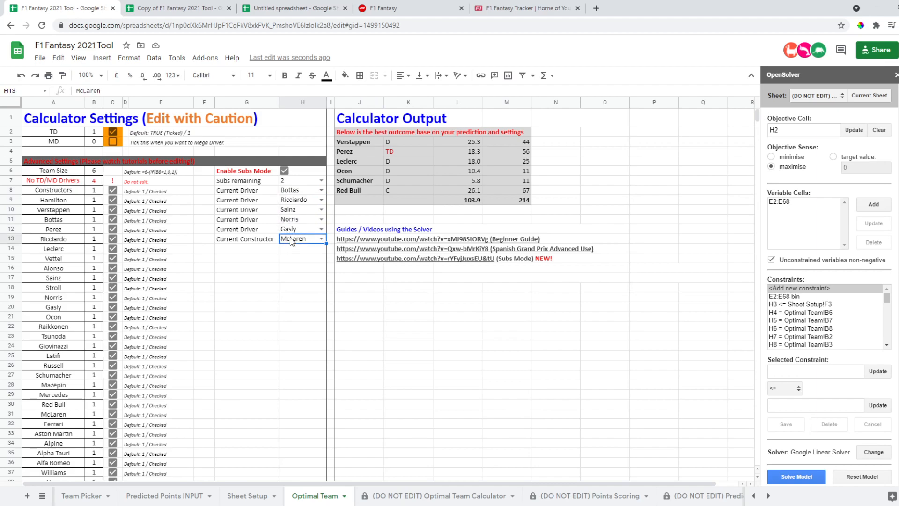
click(347, 191)
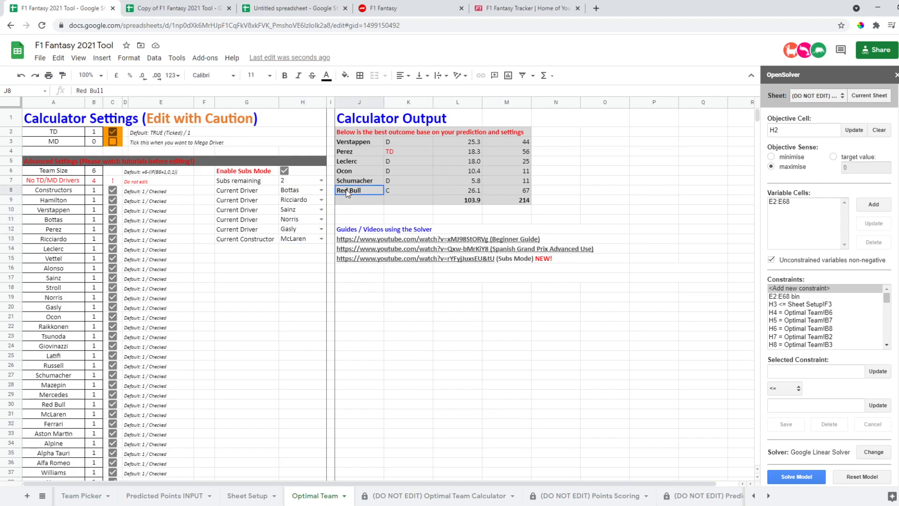
click(301, 229)
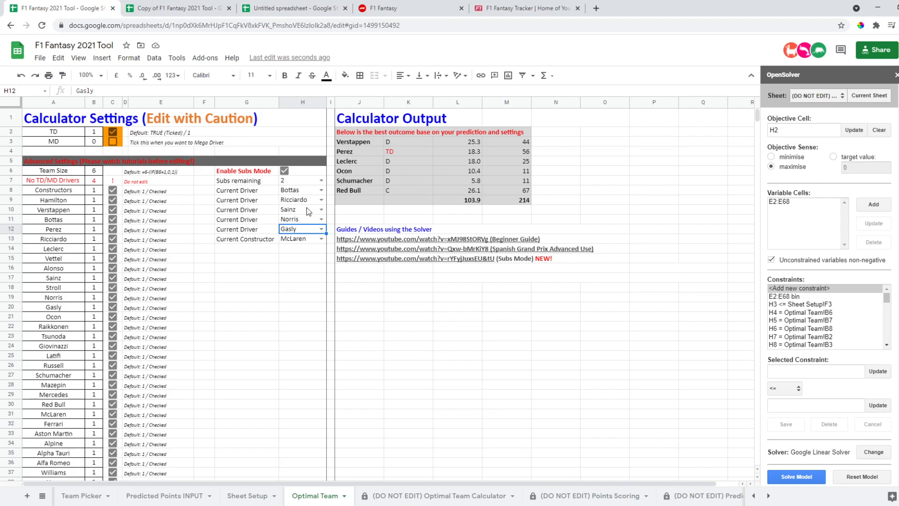
click(310, 192)
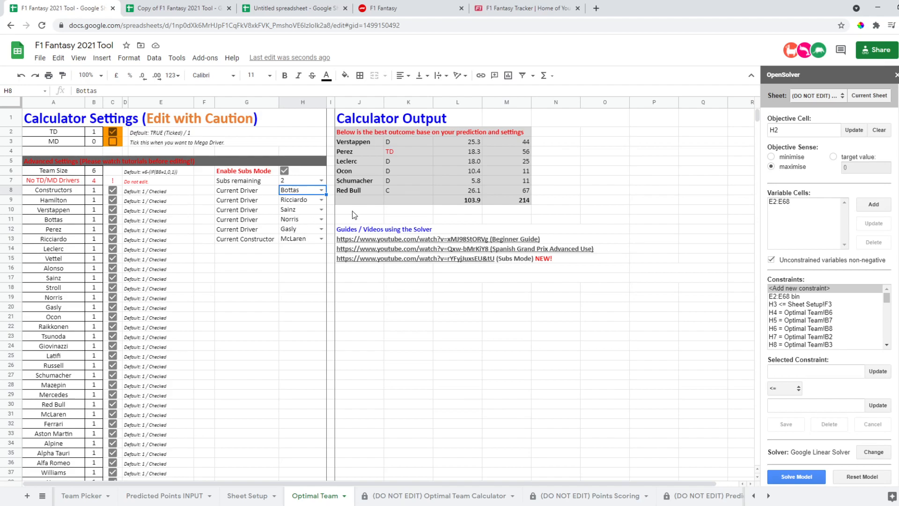
Step: Set the first three Current Driver entries to Verstappen, Perez and Leclerc
click(321, 192)
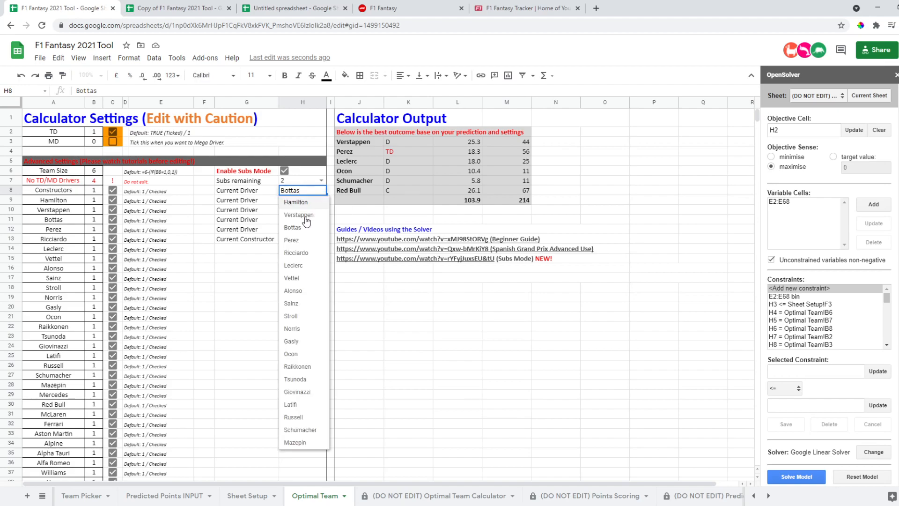
click(314, 217)
click(320, 200)
click(307, 253)
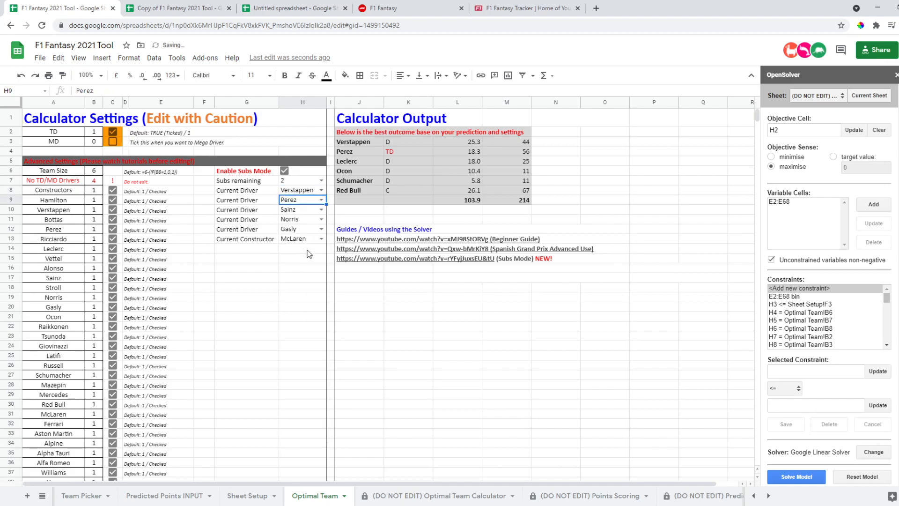
click(396, 299)
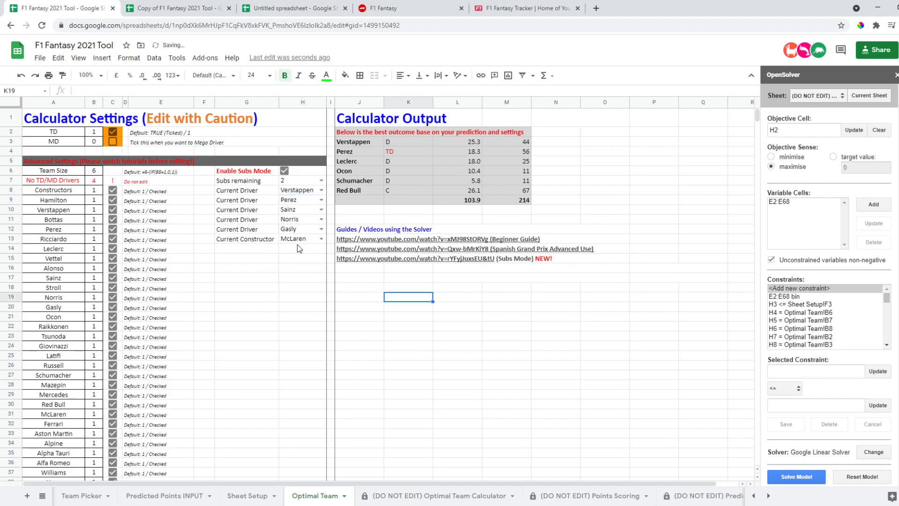
click(322, 210)
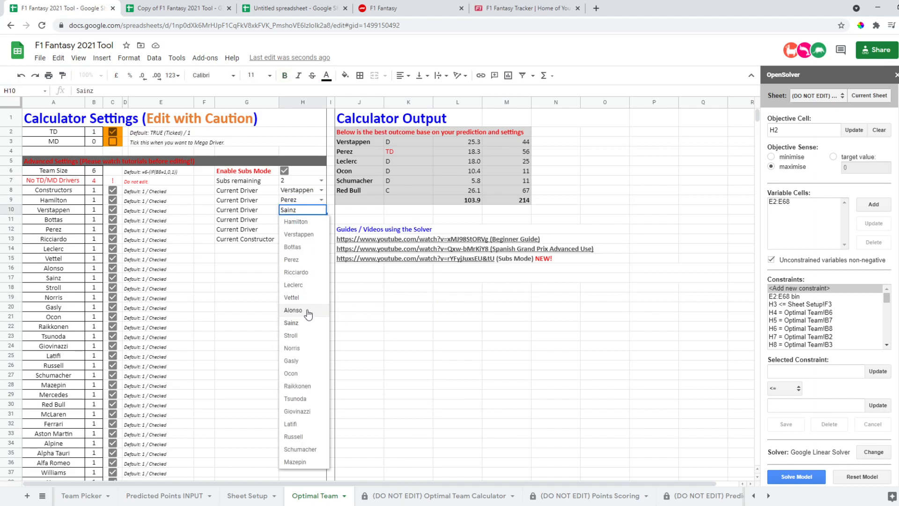
click(293, 284)
click(450, 317)
Step: Check each driver and the constructor in the updated current team against the assets in the Calculator Output
click(294, 240)
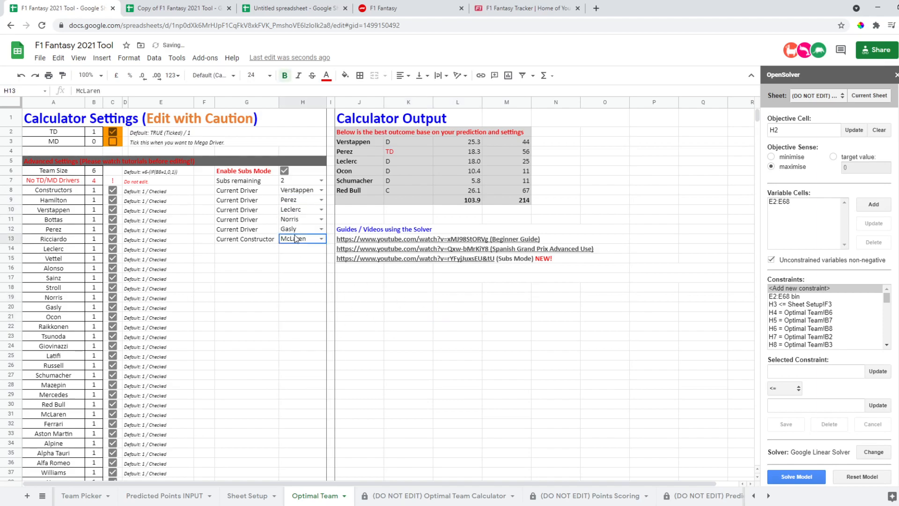
drag(295, 240, 299, 196)
click(300, 195)
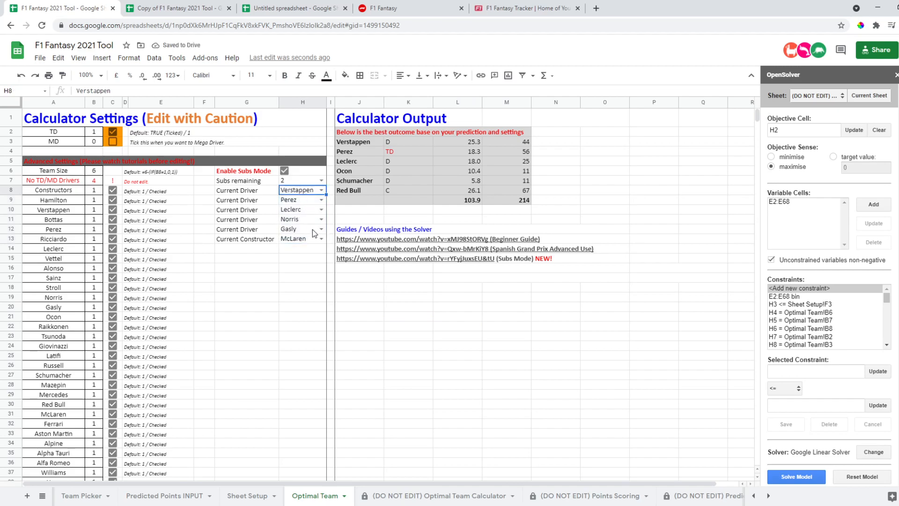
key(Down)
key(Down)
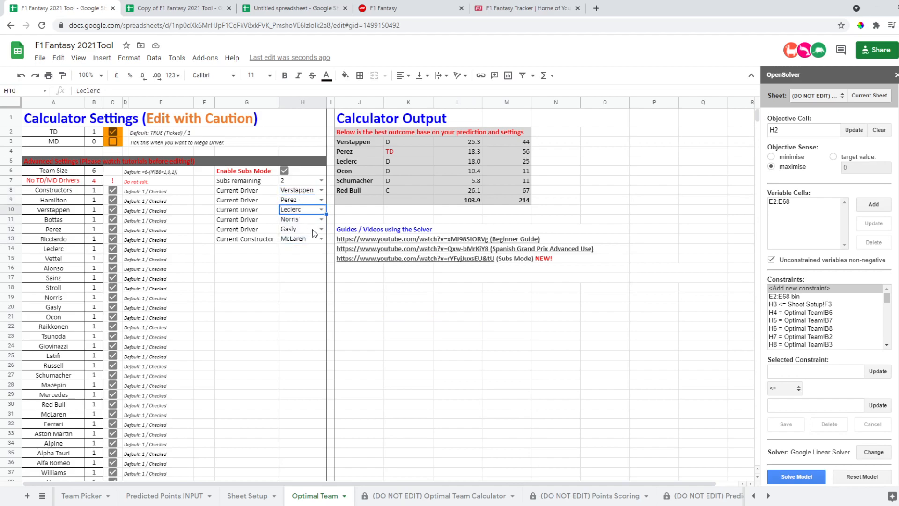
key(Down)
key(Down)
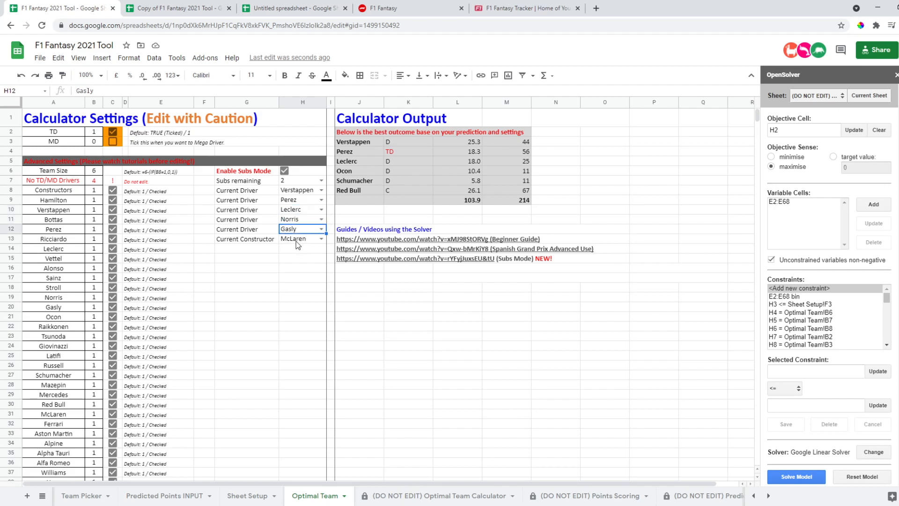
drag(296, 241, 302, 218)
drag(357, 190, 366, 145)
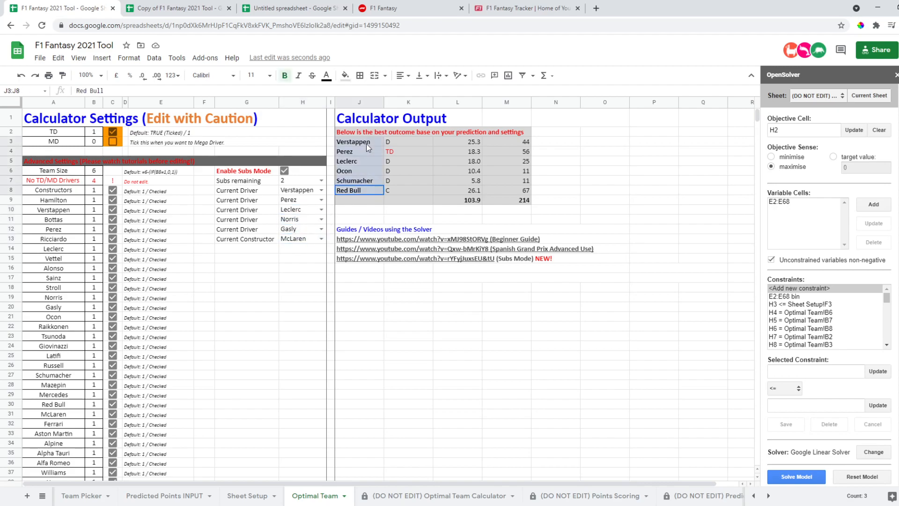
Step: Solve the model for the best team with Subs Mode enabled and 2 subs remaining
click(359, 300)
click(430, 367)
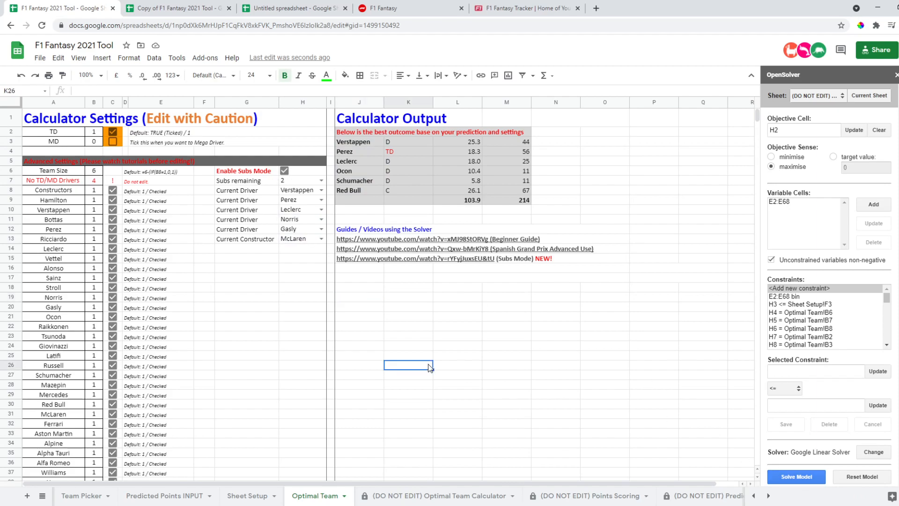
click(797, 476)
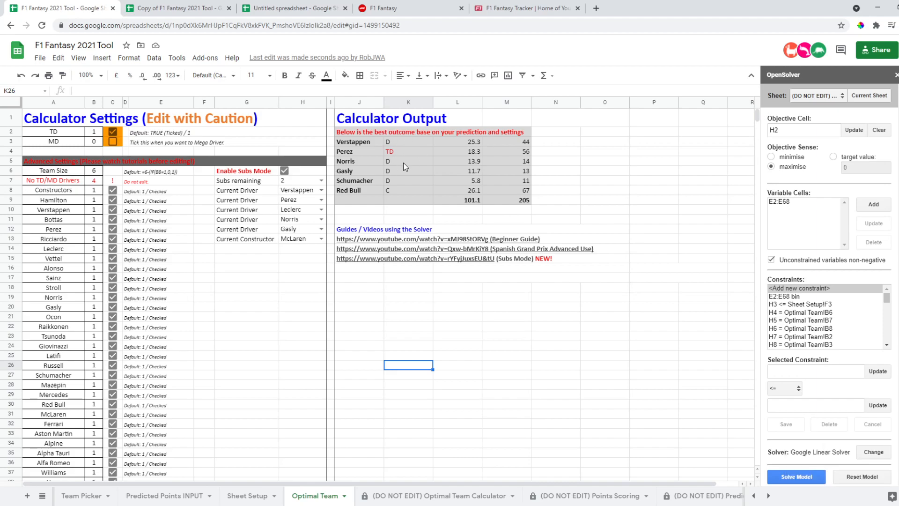
Step: Compare the recalculated Calculator Output team with the current drivers and constructor, and check its predicted points total
click(293, 219)
click(356, 161)
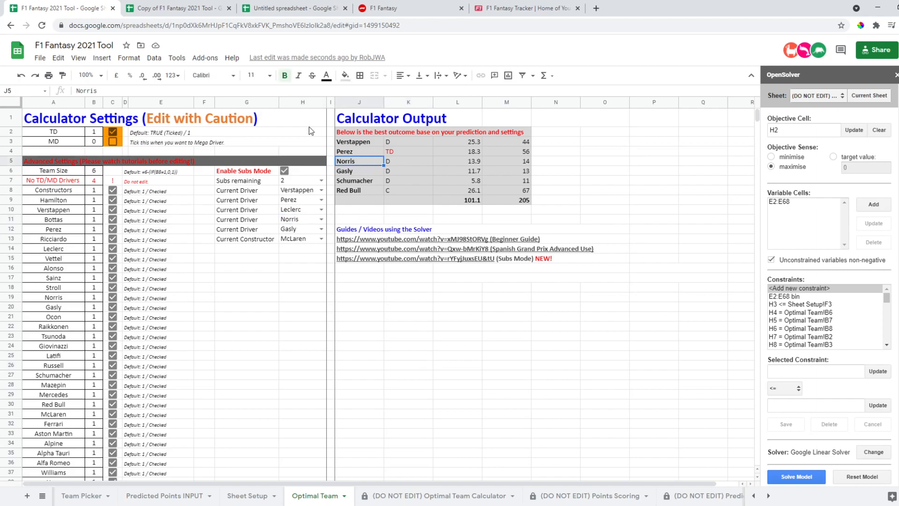
click(293, 239)
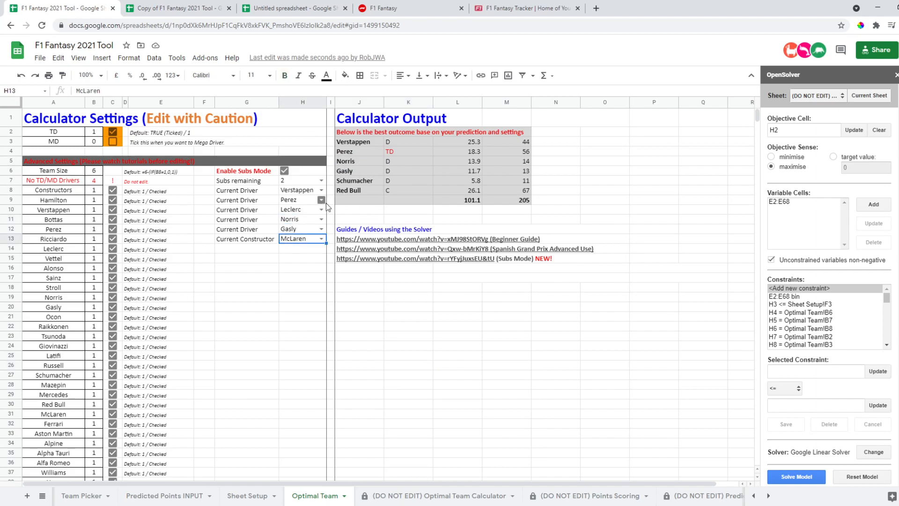
click(346, 192)
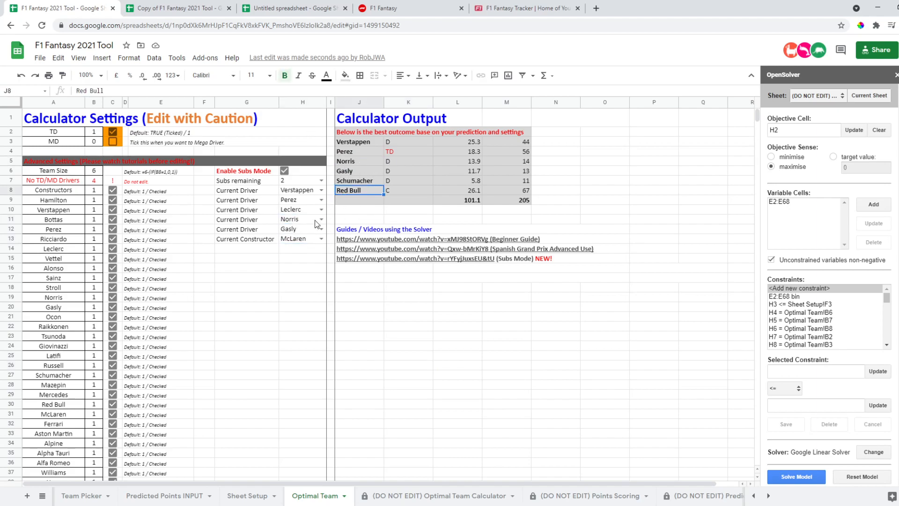
click(293, 231)
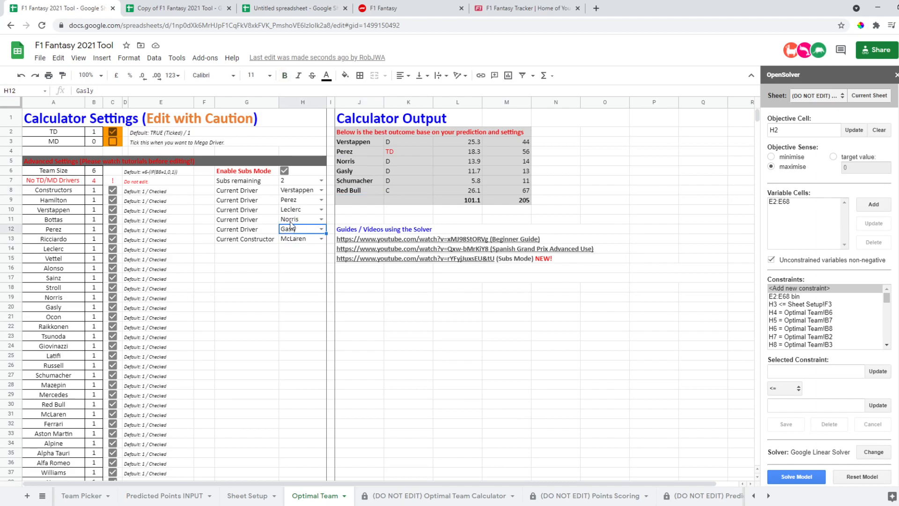
click(300, 210)
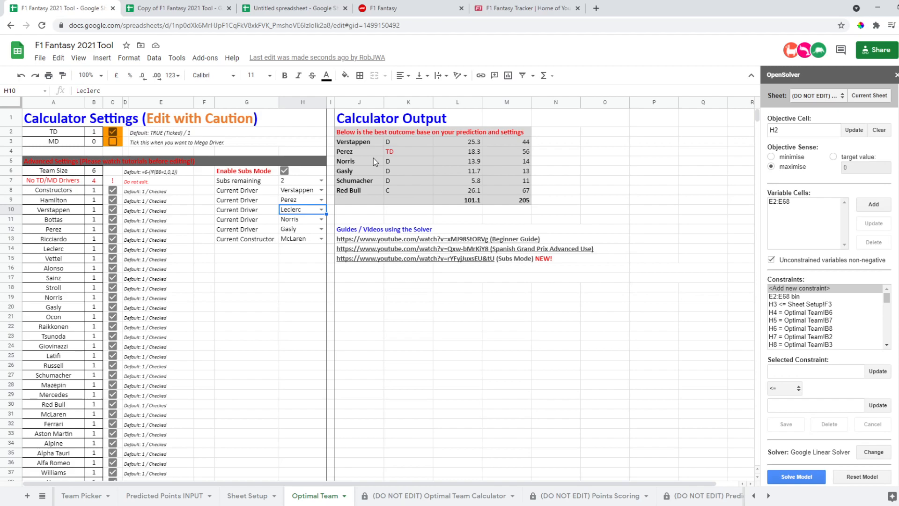
click(514, 203)
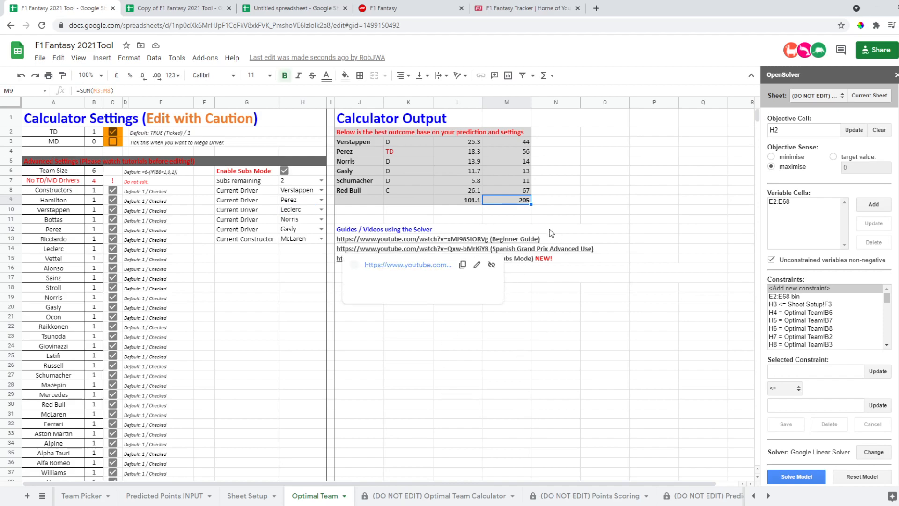
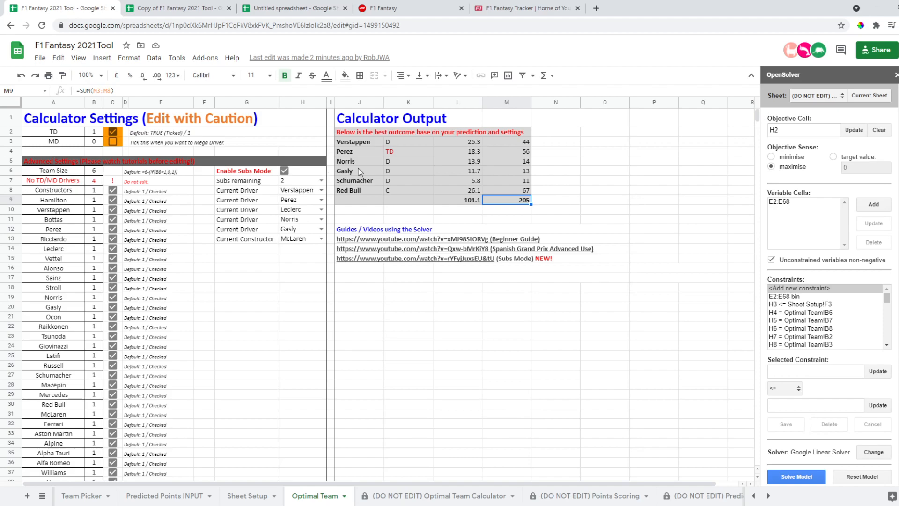
Step: Review the race predictions on the Predicted Points INPUT sheet and check Gasly's row in the Calculator Output
click(170, 496)
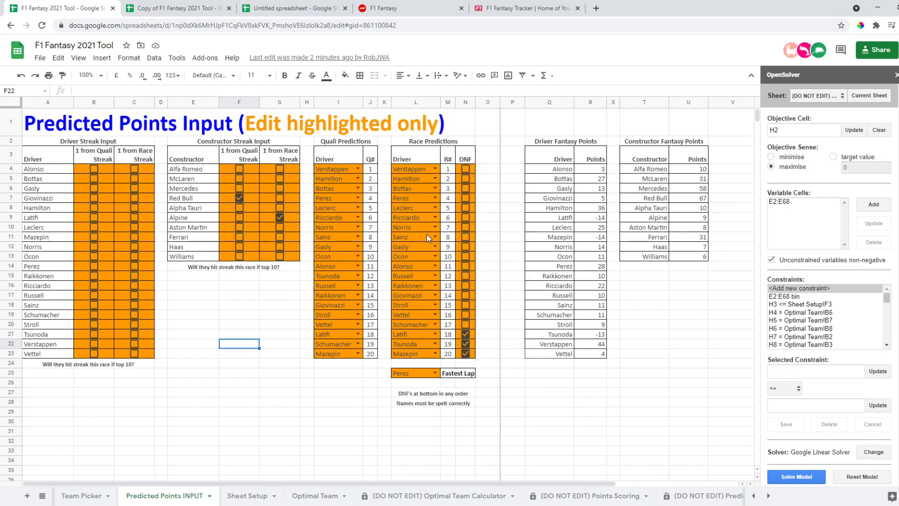
click(383, 495)
click(315, 495)
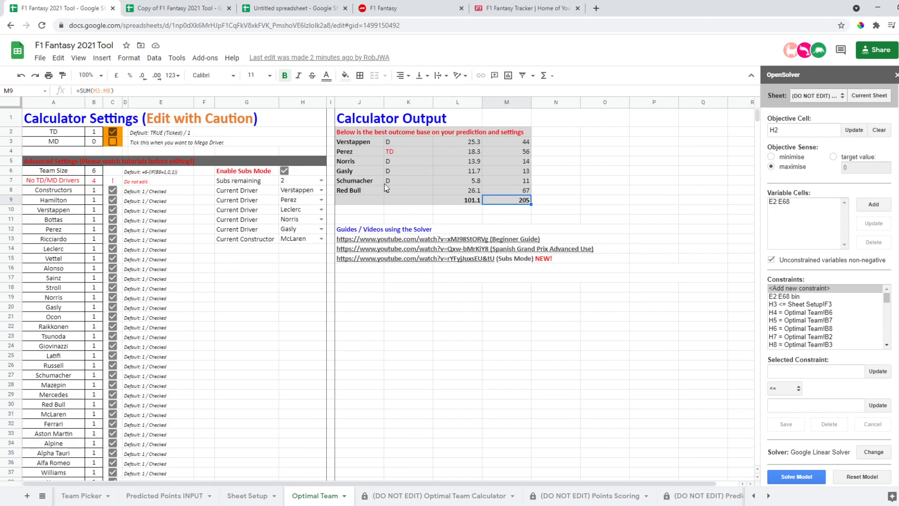
drag(523, 174, 358, 172)
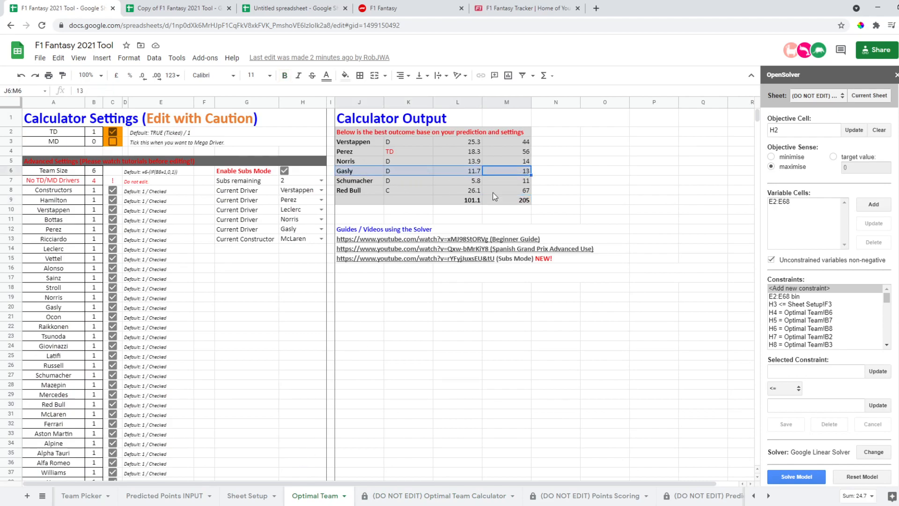
click(572, 193)
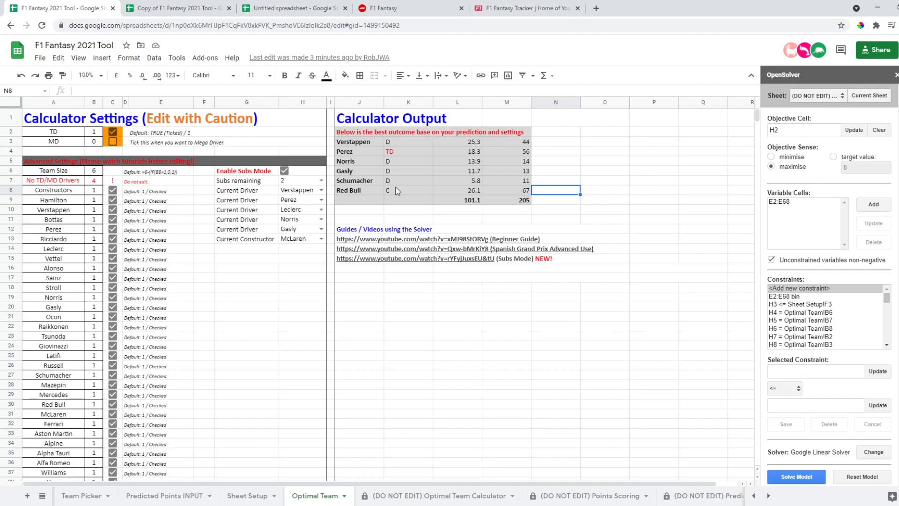
Step: Exclude Gasly and Mazepin from the team calculation in the advanced settings
click(112, 308)
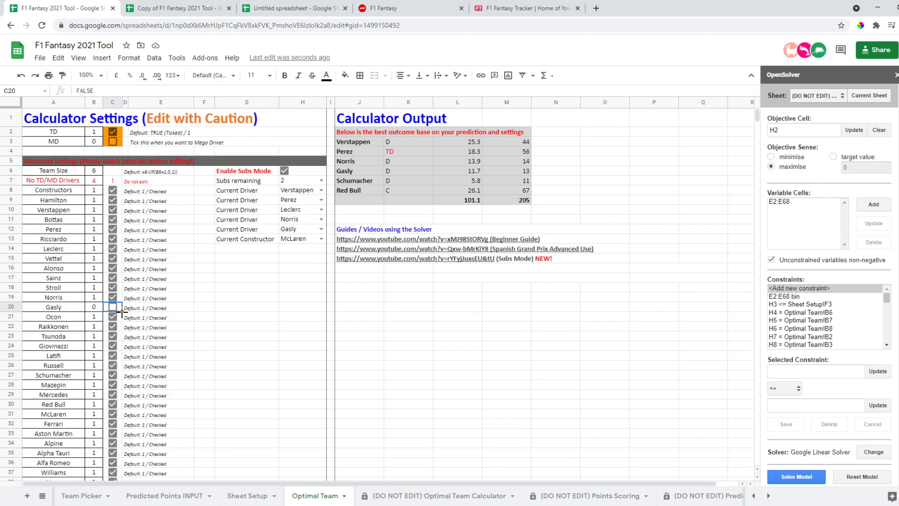
scroll(119, 312, down, 1)
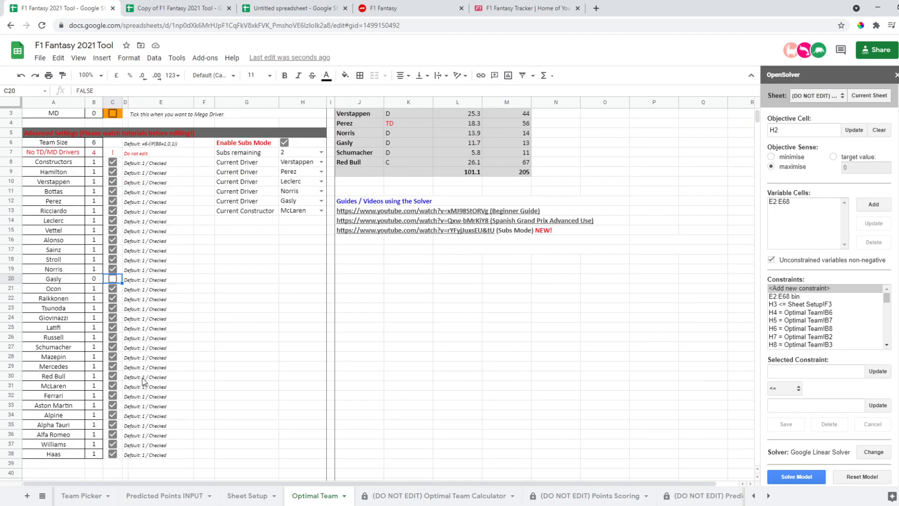
click(112, 358)
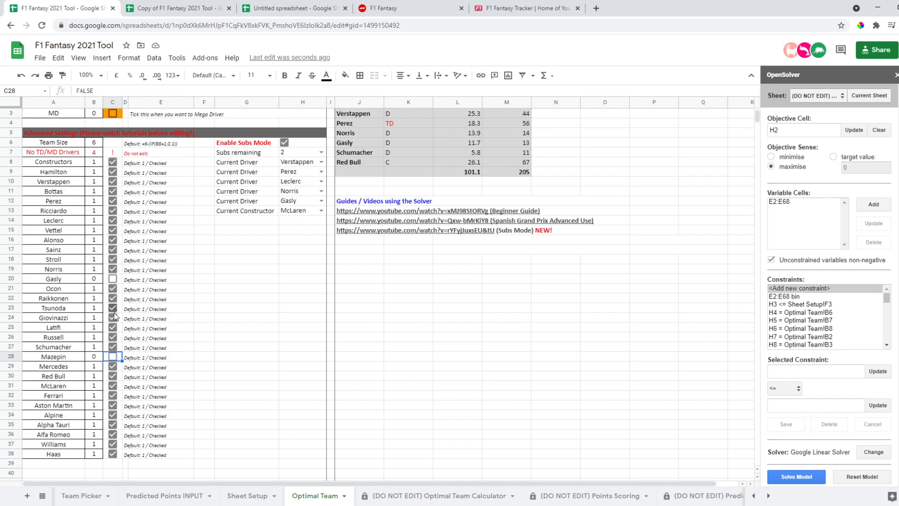
scroll(93, 197, up, 1)
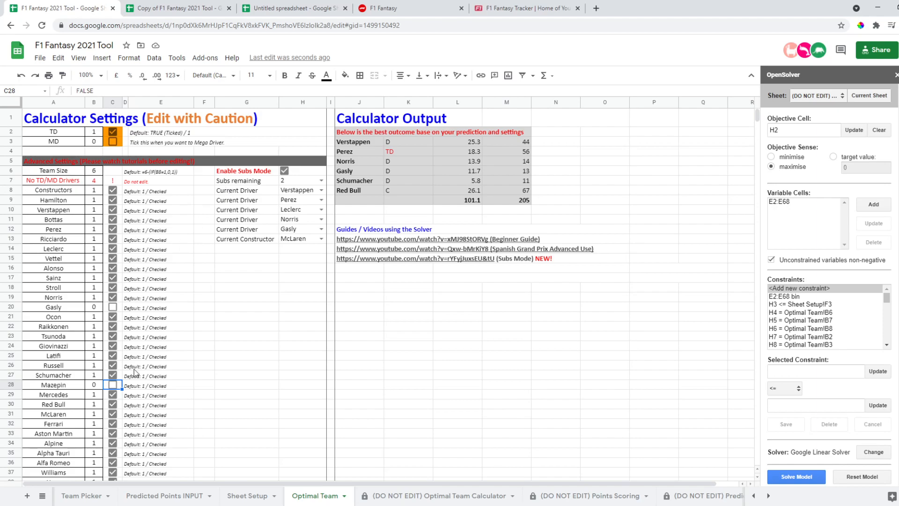
scroll(136, 366, down, 2)
scroll(117, 328, up, 2)
scroll(114, 190, down, 4)
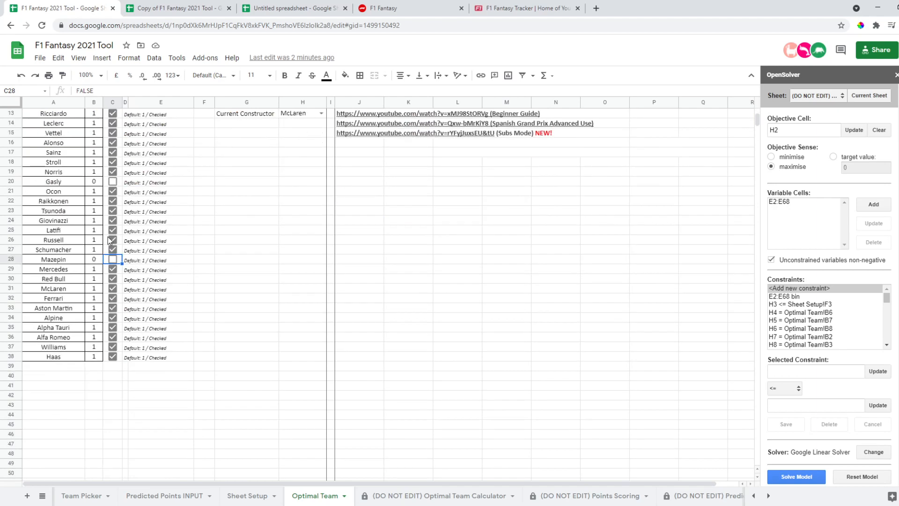
click(113, 273)
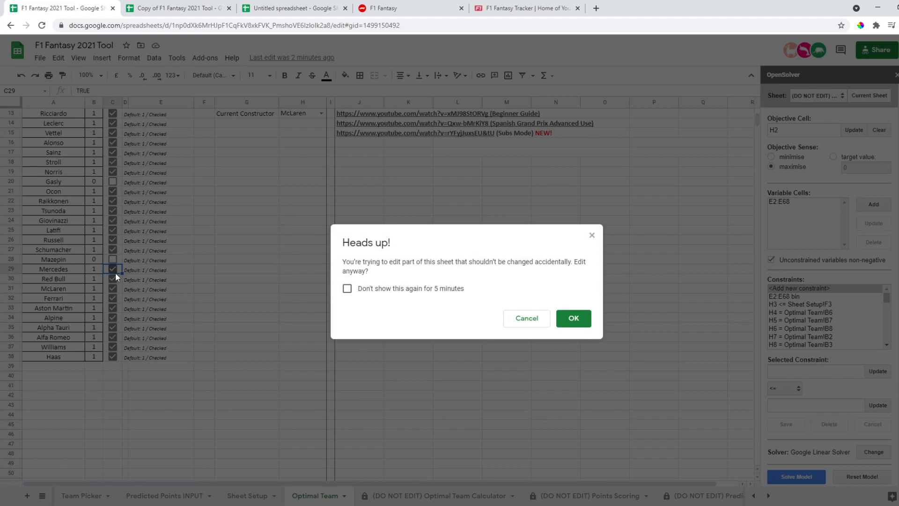
click(539, 322)
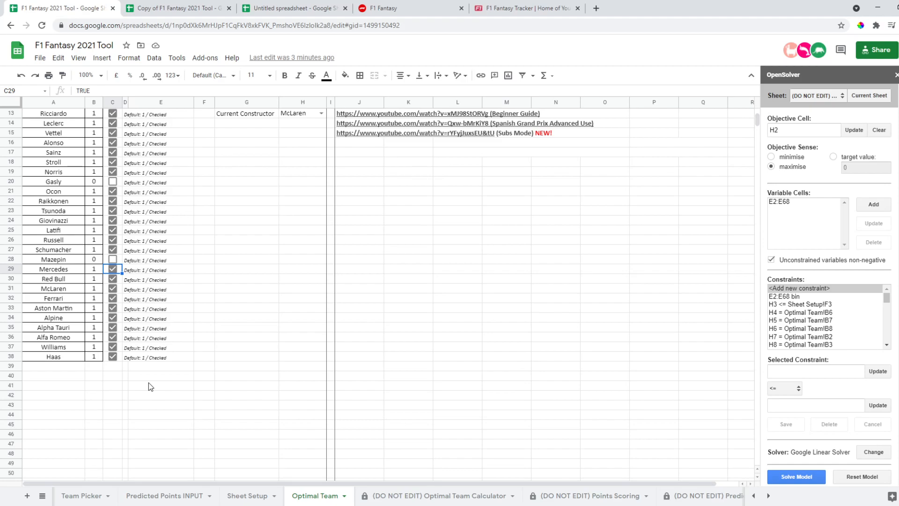
Step: Exclude the constructors from Mercedes through Williams from the calculation, accepting the protected-range edit without further reminders for 5 minutes
scroll(210, 370, up, 4)
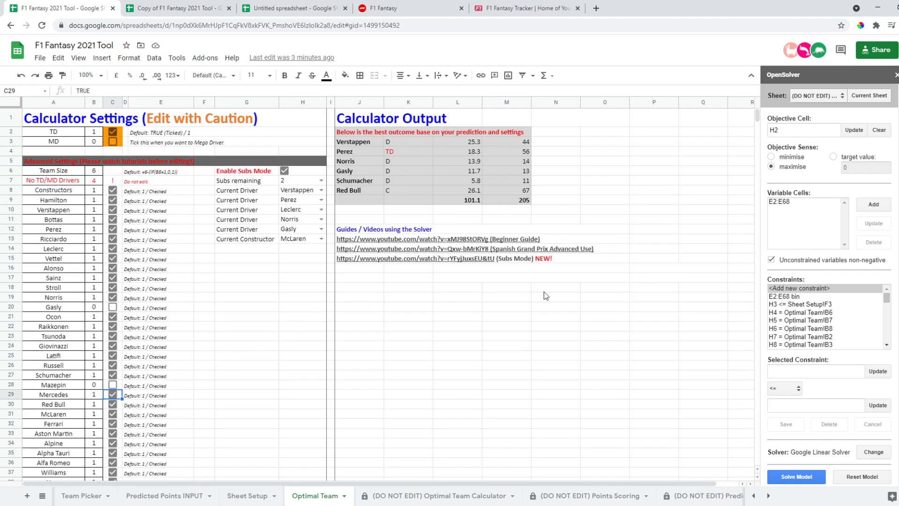
scroll(221, 309, down, 3)
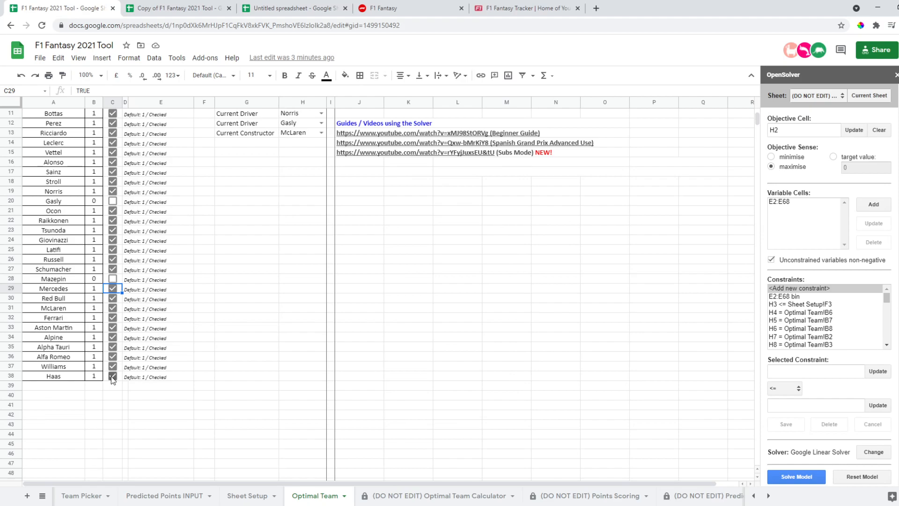
scroll(225, 313, up, 3)
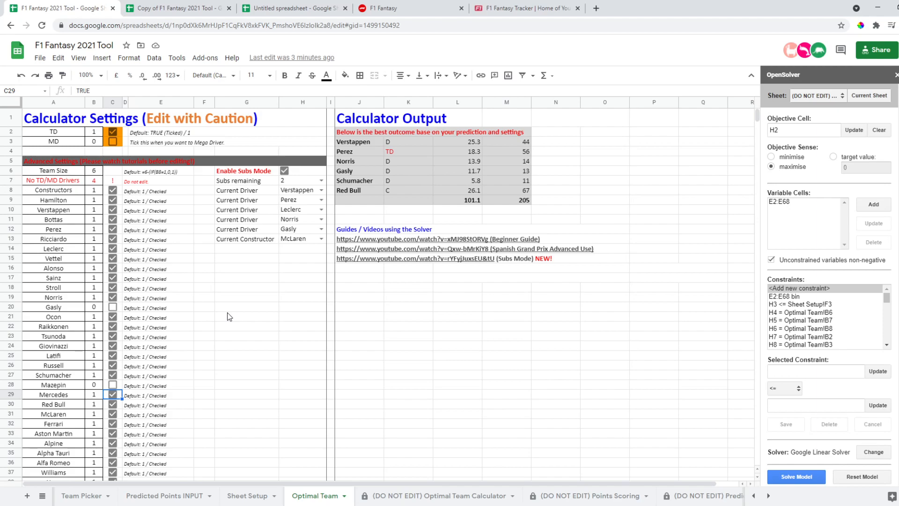
scroll(217, 314, down, 3)
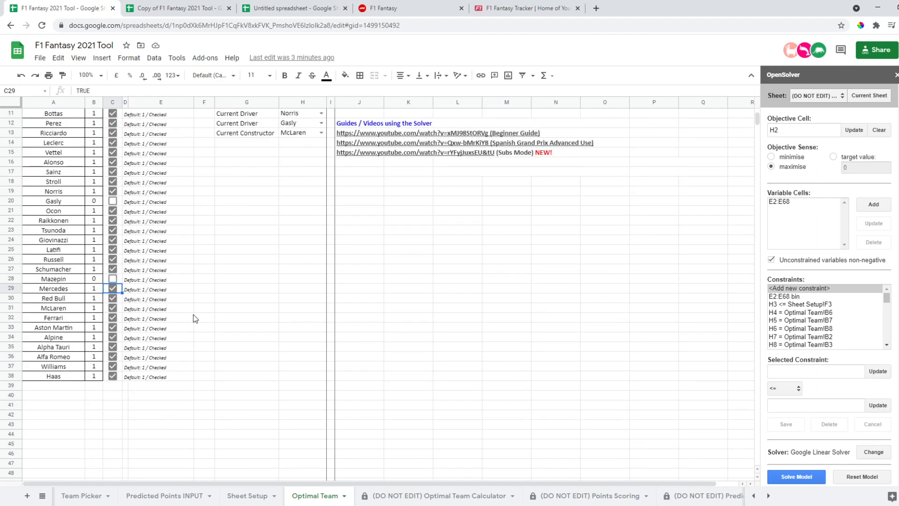
click(110, 288)
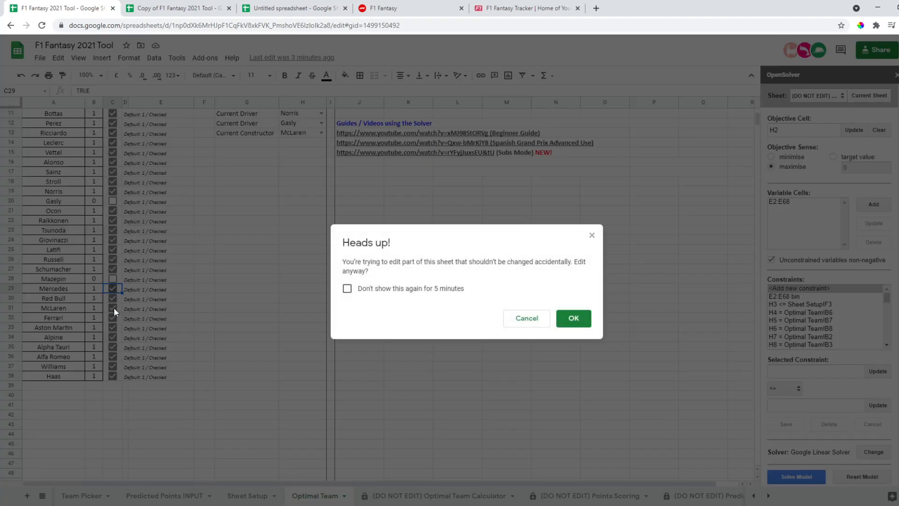
click(412, 289)
click(565, 320)
click(113, 298)
click(113, 308)
click(112, 318)
click(113, 327)
click(113, 338)
click(112, 347)
click(112, 357)
click(112, 366)
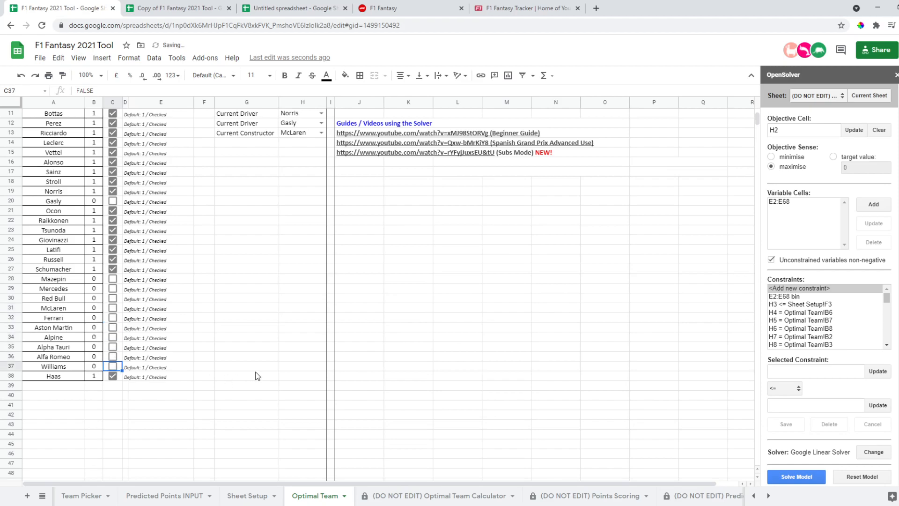
Step: Include Williams and Gasly in the calculation again and exclude Tsunoda
scroll(252, 366, up, 1)
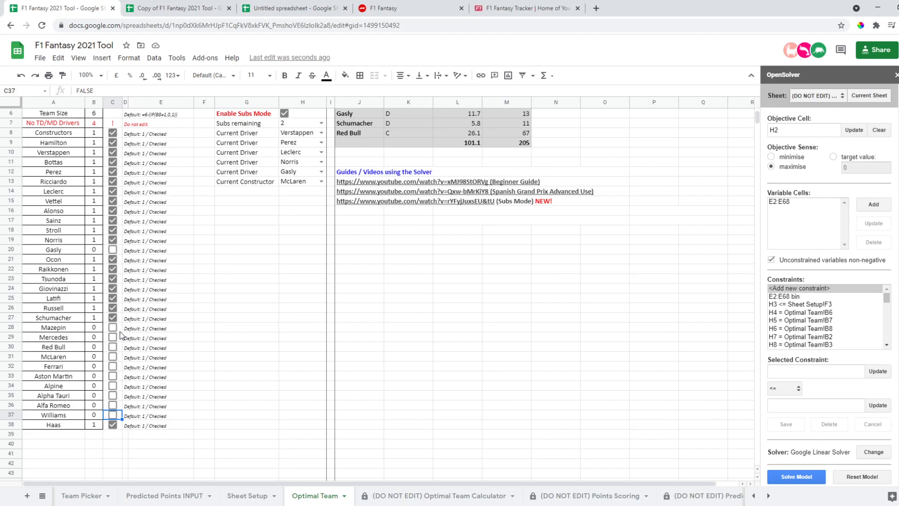
scroll(173, 331, up, 2)
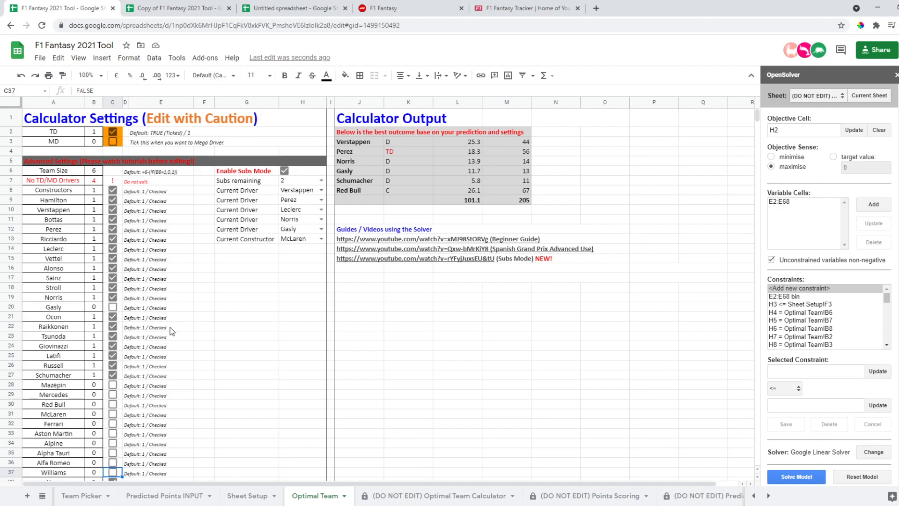
scroll(171, 331, down, 1)
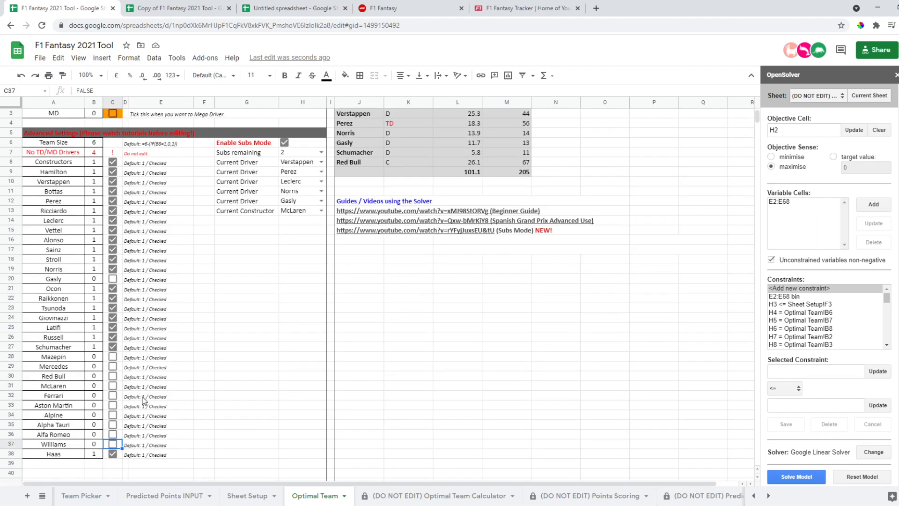
click(114, 443)
scroll(159, 375, up, 1)
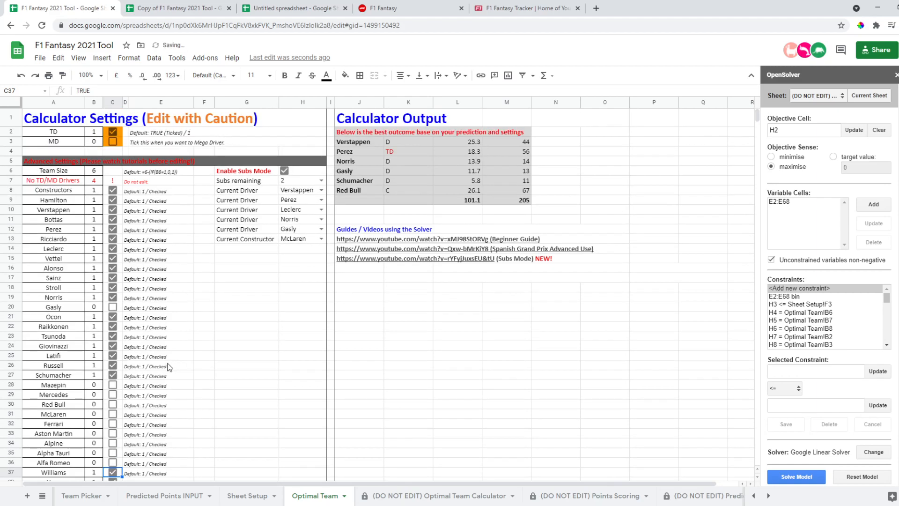
click(112, 307)
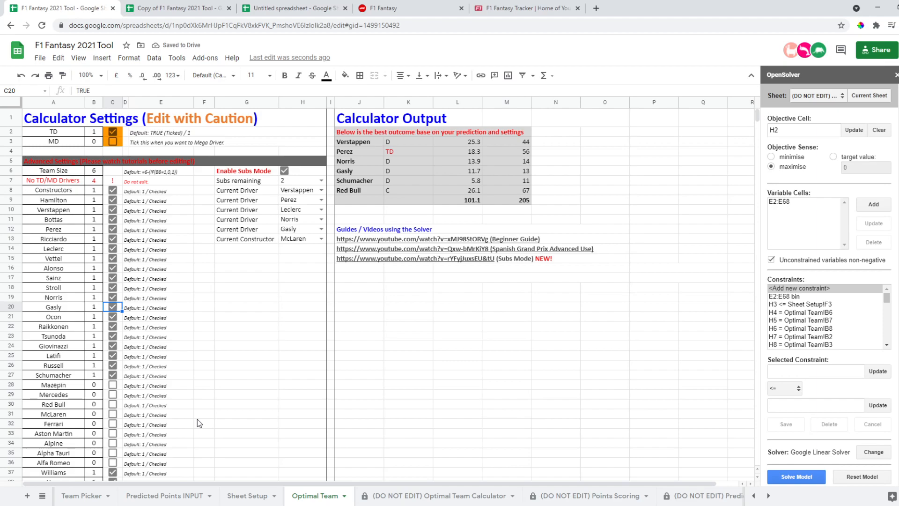
click(112, 336)
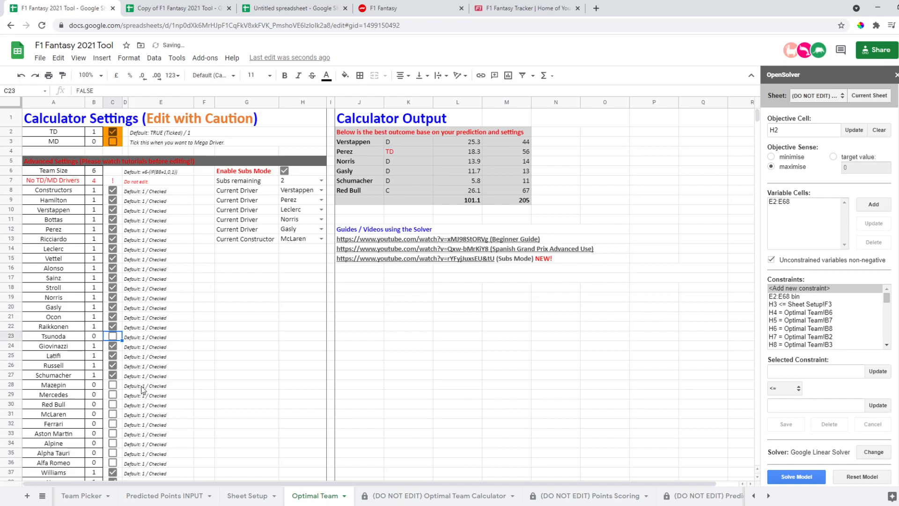
Step: Disable Subs Mode and look over which drivers and constructors are included in the advanced settings
click(285, 171)
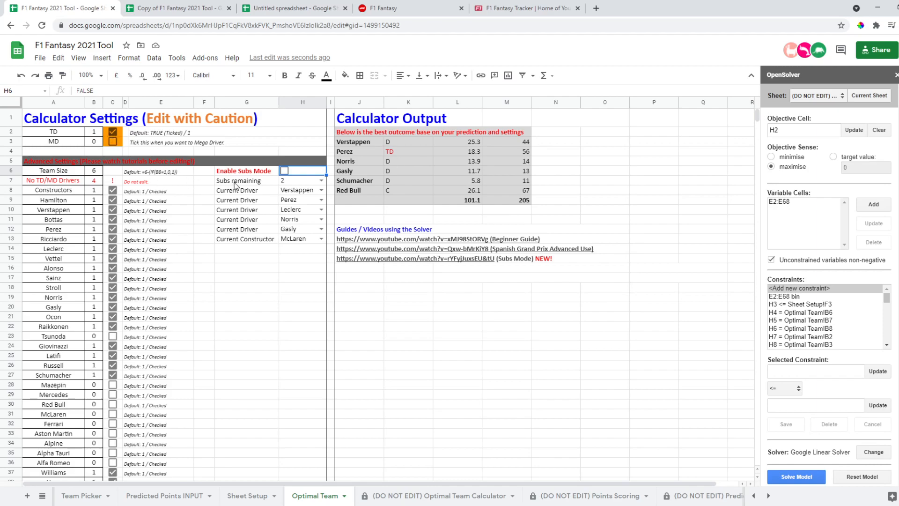
scroll(164, 327, down, 3)
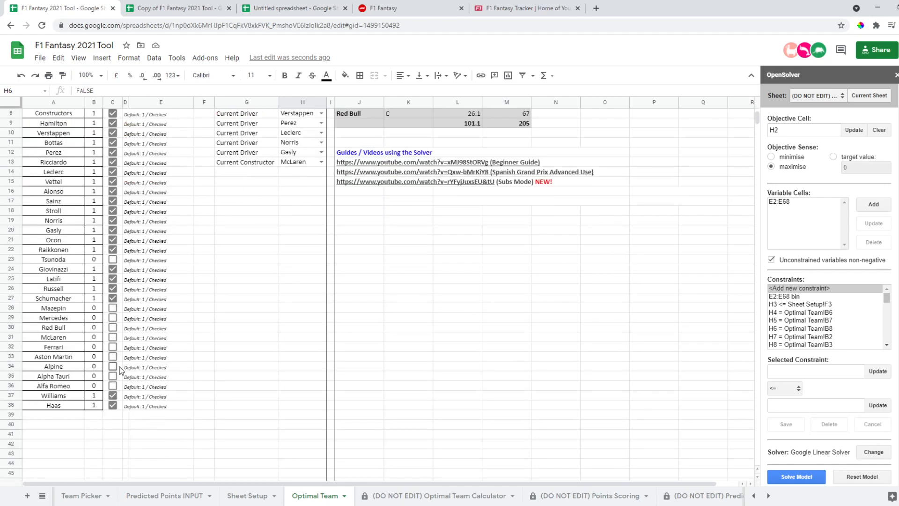
scroll(189, 376, up, 3)
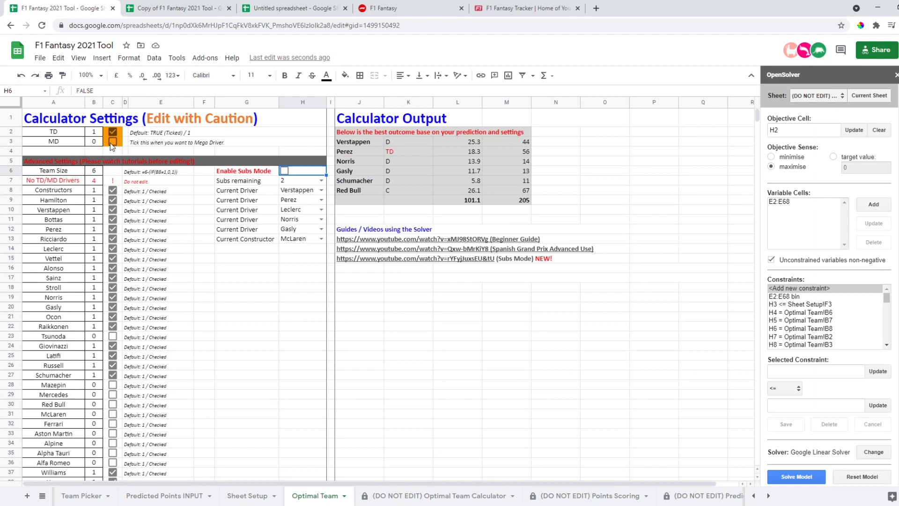
Step: Solve the model with the current asset exclusions and inspect the drivers, constructor, prices and points in the calculator output
click(786, 481)
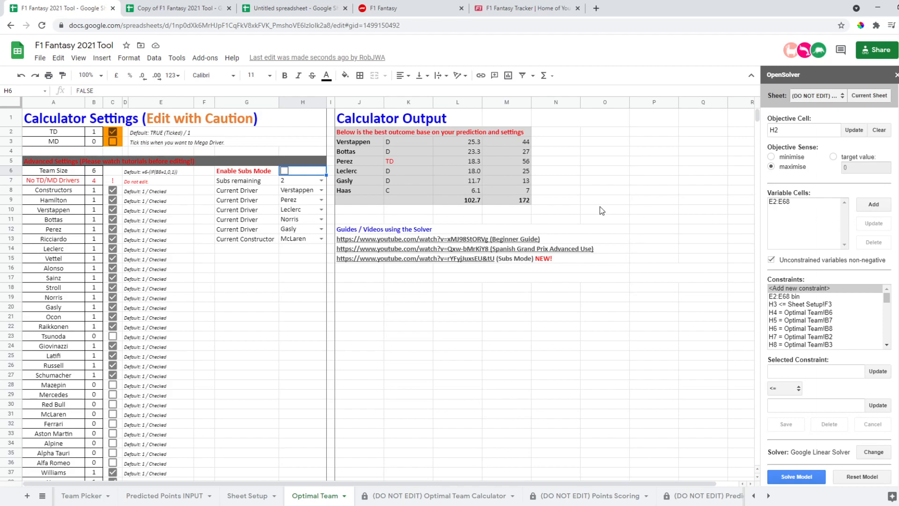
click(525, 192)
key(Left)
key(Left)
key(Left)
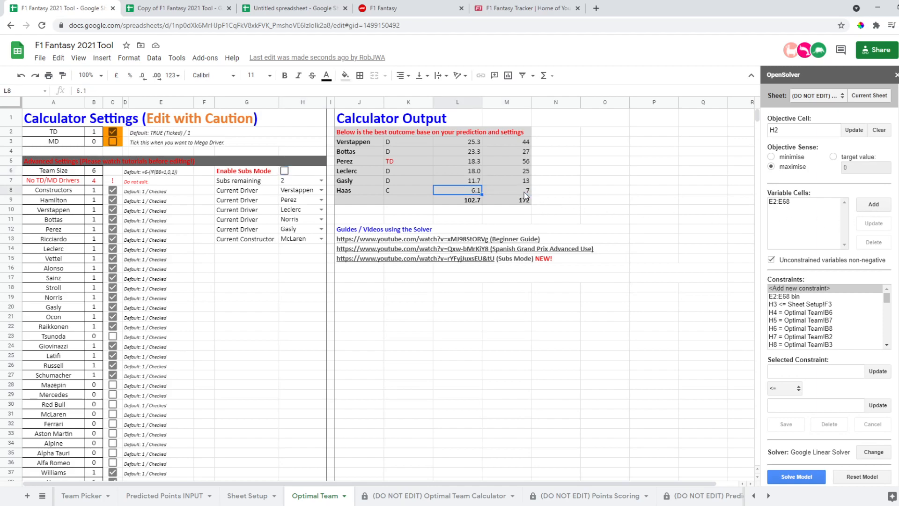
key(Right)
key(Right)
key(Right)
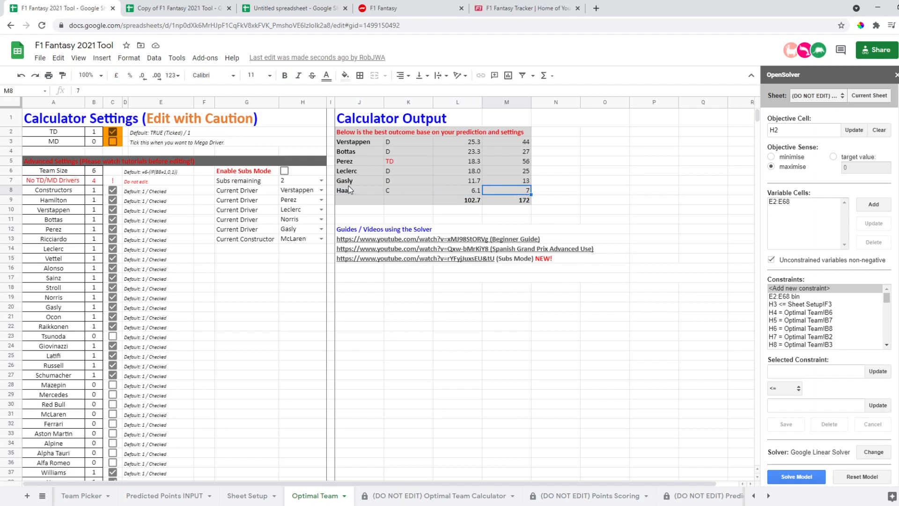
drag(353, 183, 511, 133)
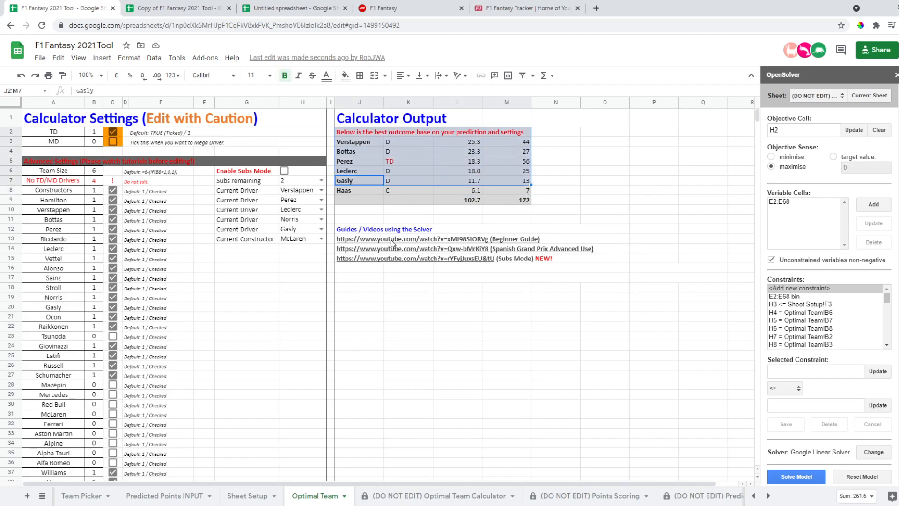
Step: Check the race predictions on the Predicted Points INPUT sheet, including Gasly's, and return to the Optimal Team sheet
click(184, 496)
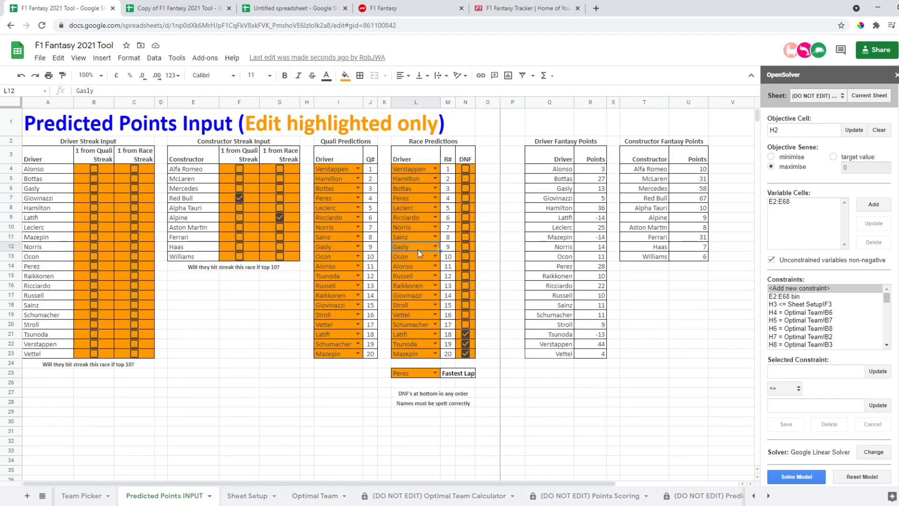
click(245, 495)
click(310, 495)
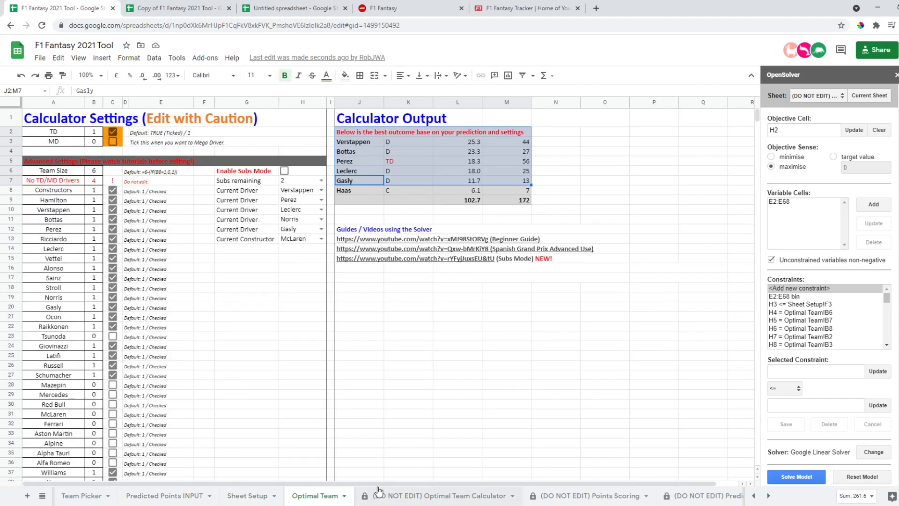
click(397, 365)
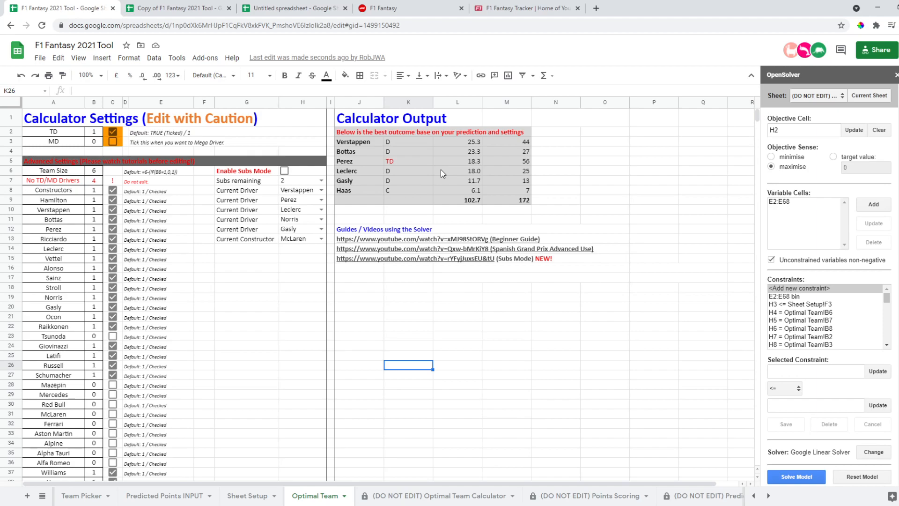
Step: Remove the Mega Driver option from Verstappen in the first team of the Team Picker and return to the Optimal Team sheet
click(95, 499)
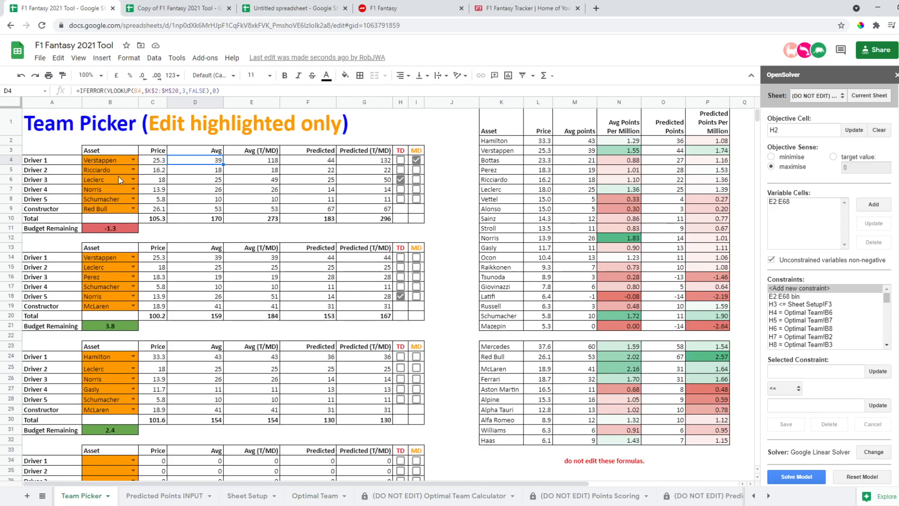
click(417, 160)
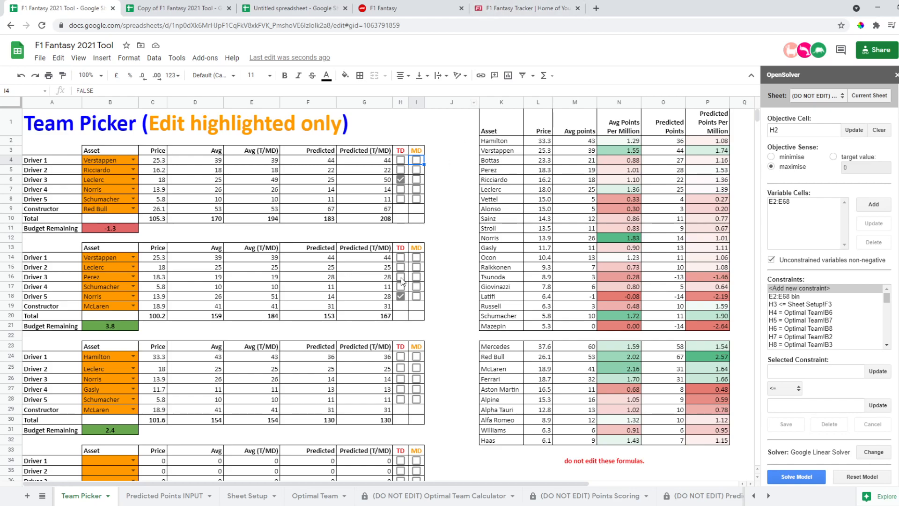
click(296, 497)
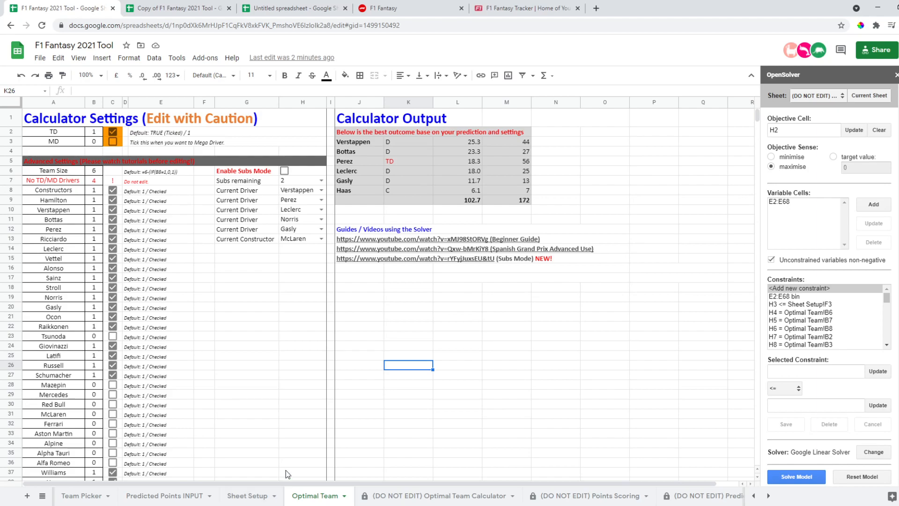
Step: Review the qualifying and race predictions once more, and examine the whole calculator output table on the Optimal Team sheet
mouse_move(417, 253)
click(196, 496)
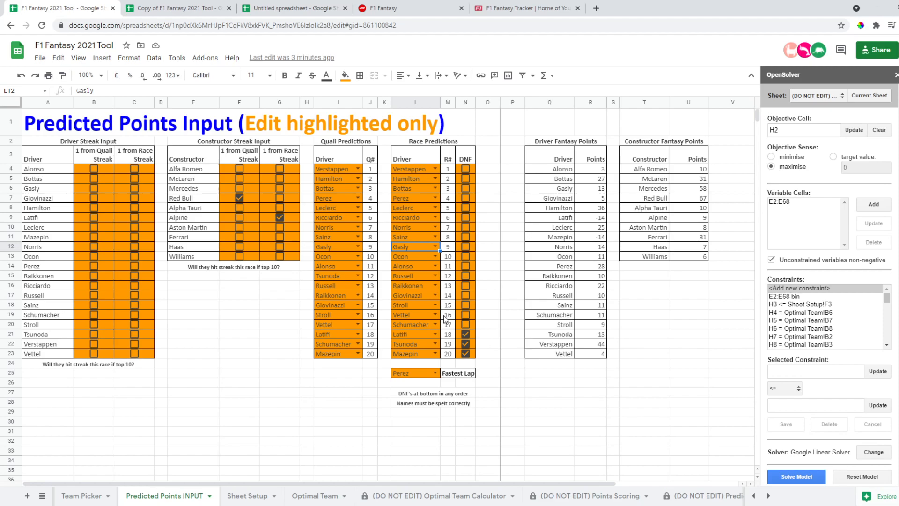
click(330, 496)
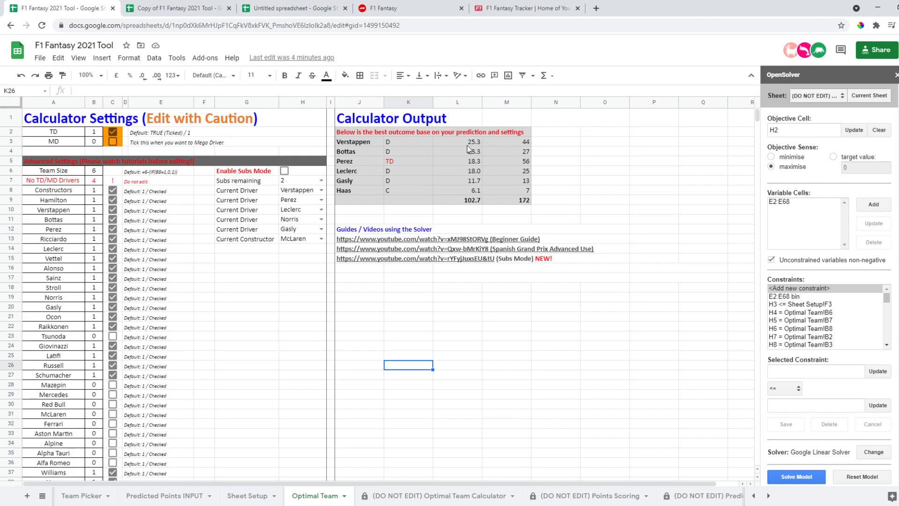
drag(362, 133, 523, 202)
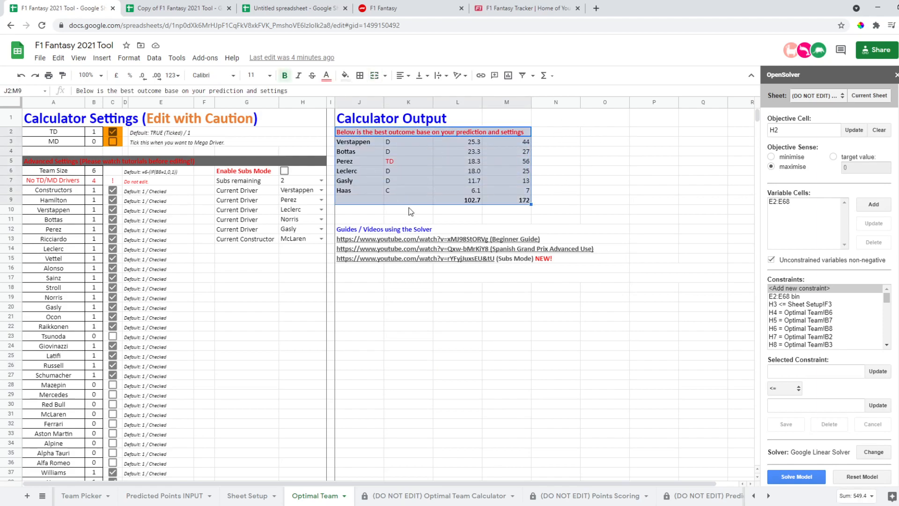
drag(362, 210, 574, 324)
click(486, 295)
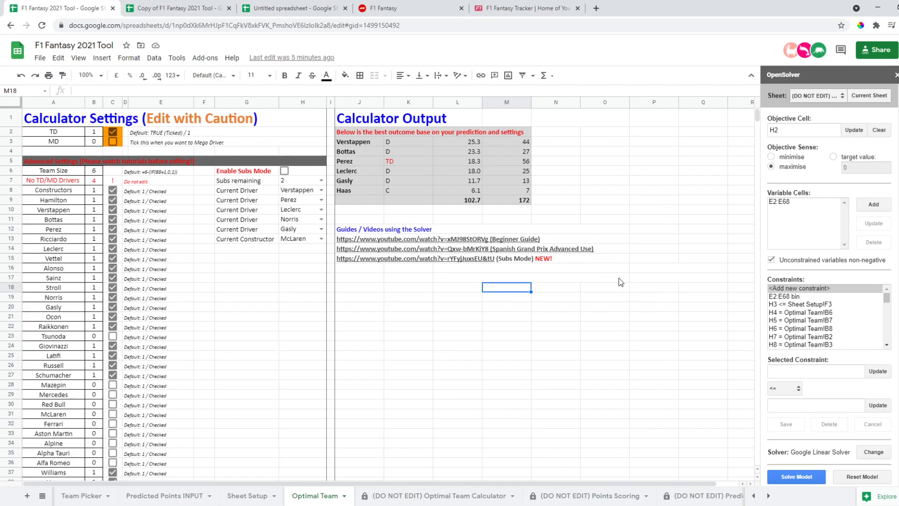
drag(356, 200, 528, 117)
mouse_move(358, 204)
mouse_down()
mouse_move(413, 201)
mouse_move(357, 197)
mouse_up()
click(556, 223)
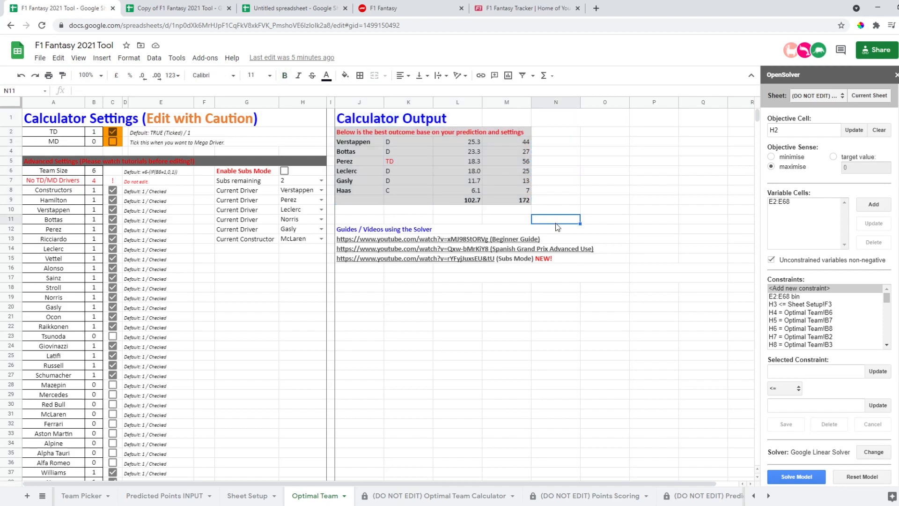